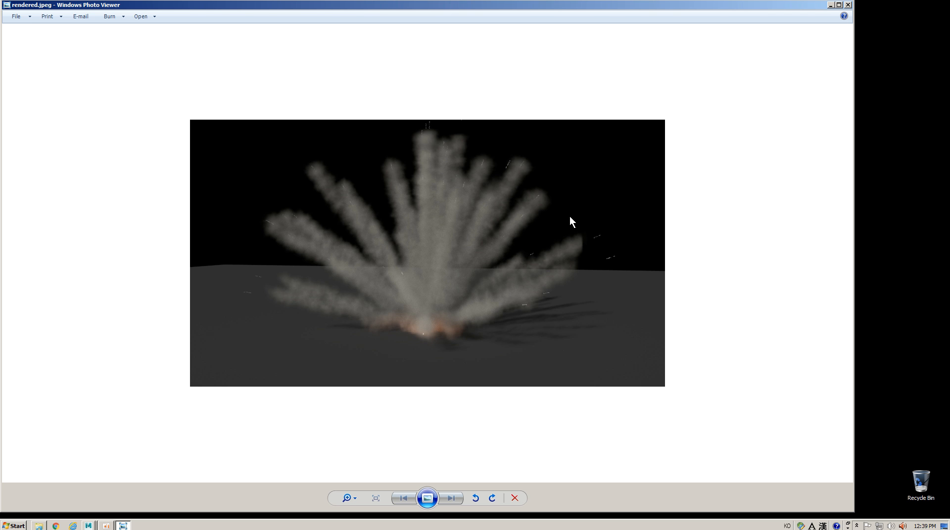
# - Examine the smoke trails and fire in the rendered explosion image up close
pyautogui.scroll(2, 554, 232)
pyautogui.scroll(1, 534, 252)
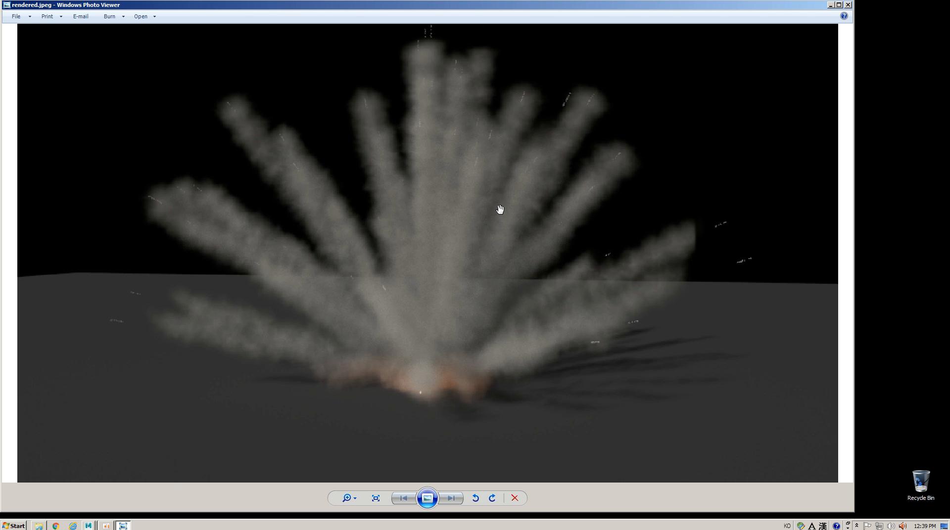
pyautogui.scroll(-2, 450, 221)
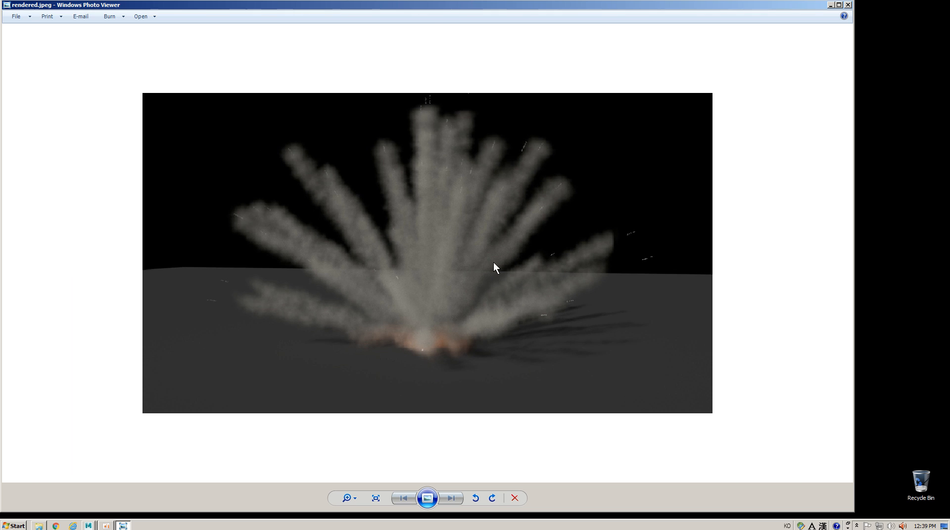
# - Close the rendered image and switch to Maya
pyautogui.click(847, 5)
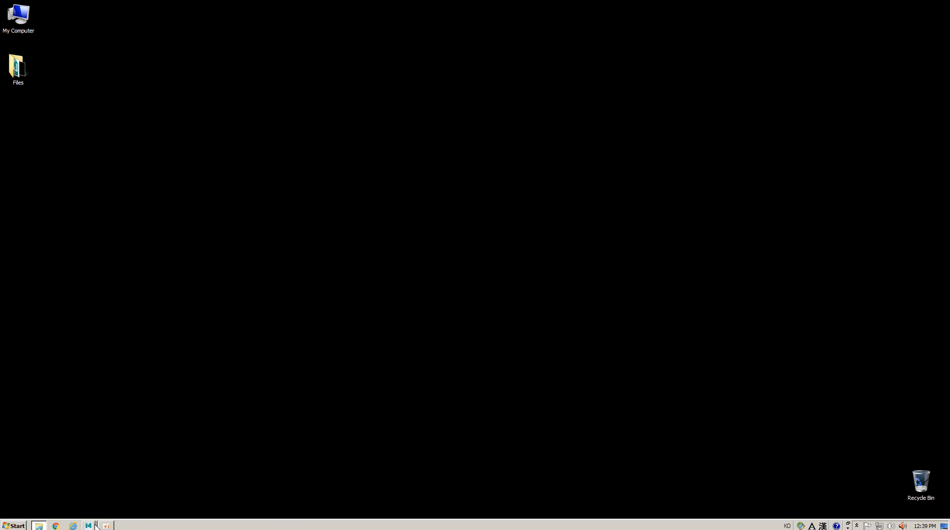
pyautogui.moveTo(88, 525)
pyautogui.click(122, 510)
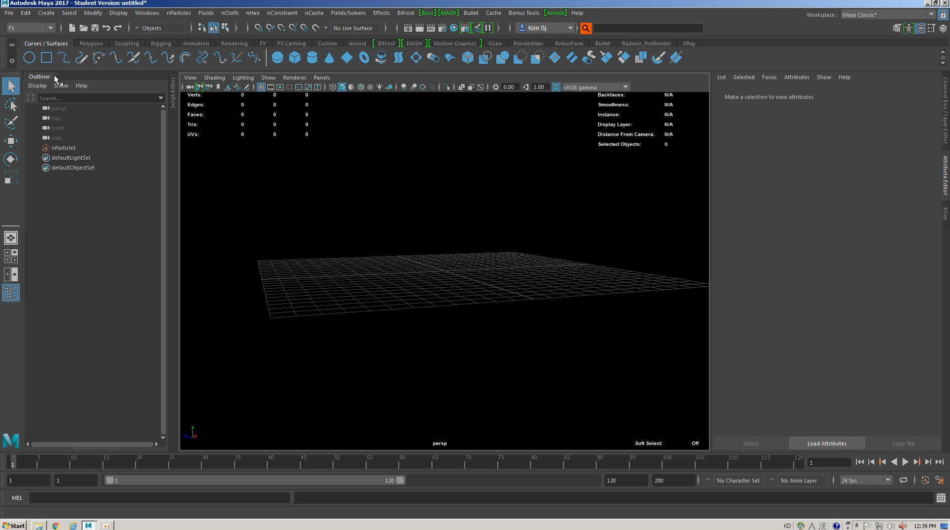
# - Delete the existing nParticle1 object from the scene
pyautogui.click(31, 30)
pyautogui.click(35, 28)
pyautogui.scroll(5, 461, 269)
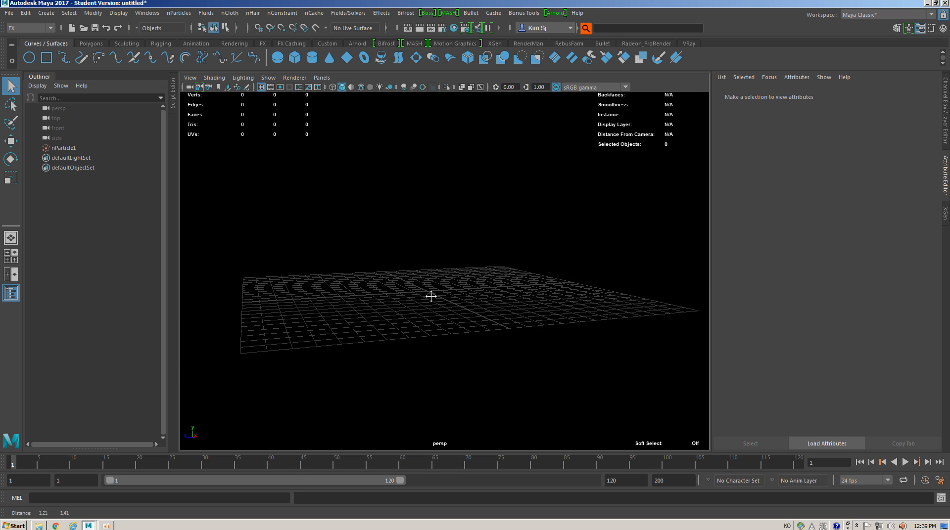
pyautogui.click(74, 149)
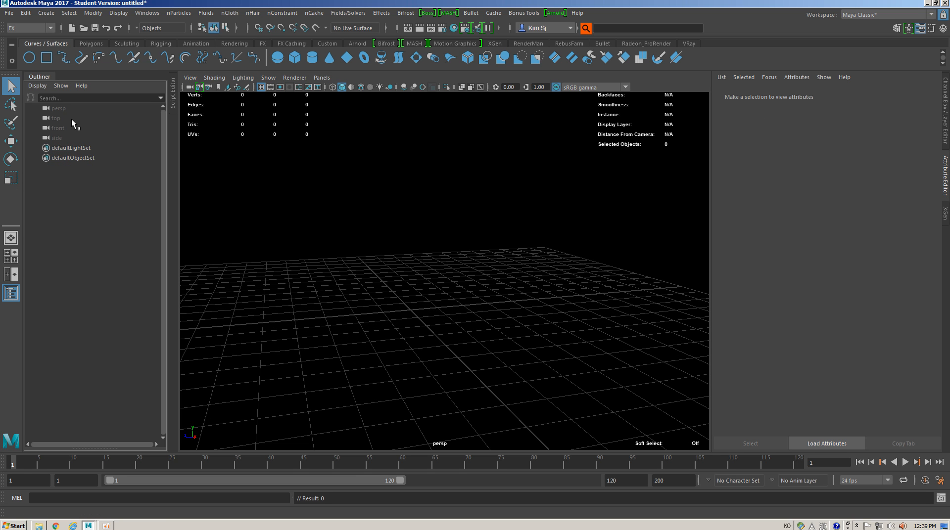
pyautogui.moveTo(71, 110); pyautogui.dragTo(76, 149)
pyautogui.press('Delete')
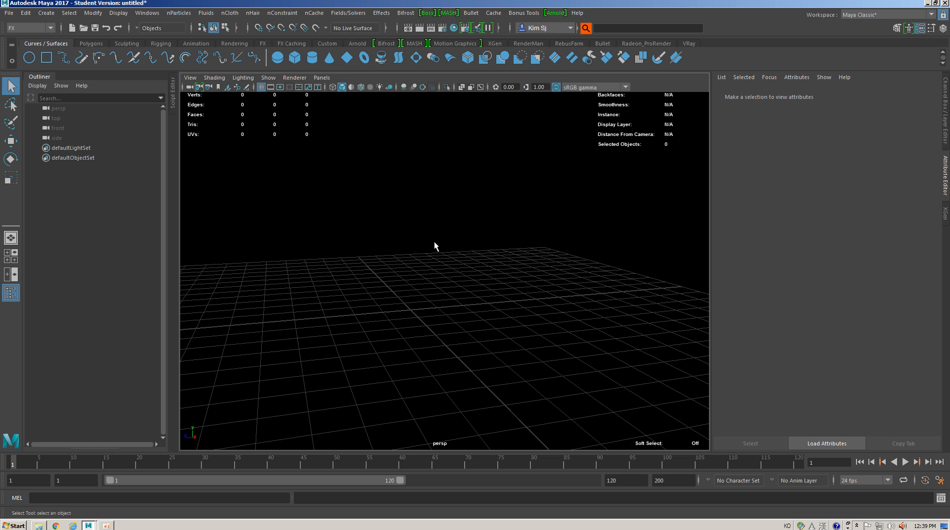
# - Choose the FX menu set and create an nParticle emitter at the center of the grid
pyautogui.moveTo(434, 241)
pyautogui.keyDown('alt'); pyautogui.mouseDown()
pyautogui.moveTo(398, 219)
pyautogui.moveTo(408, 228)
pyautogui.moveTo(435, 184)
pyautogui.moveTo(419, 208)
pyautogui.moveTo(426, 229)
pyautogui.mouseUp(); pyautogui.keyUp('alt')
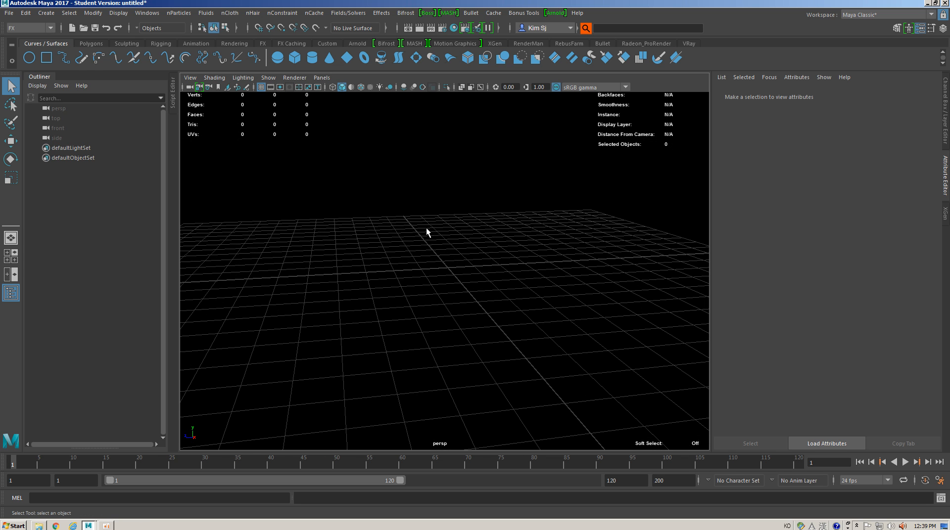
pyautogui.click(27, 30)
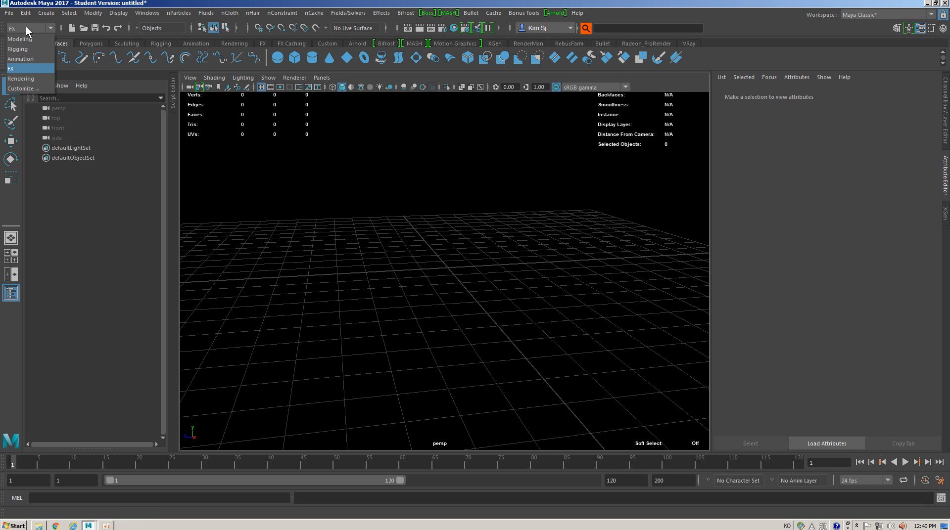
pyautogui.click(16, 69)
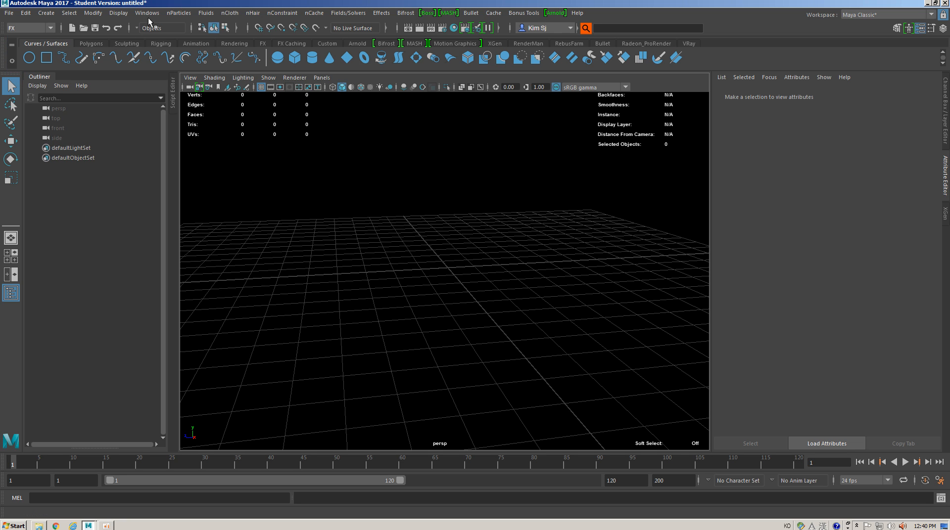
pyautogui.click(179, 13)
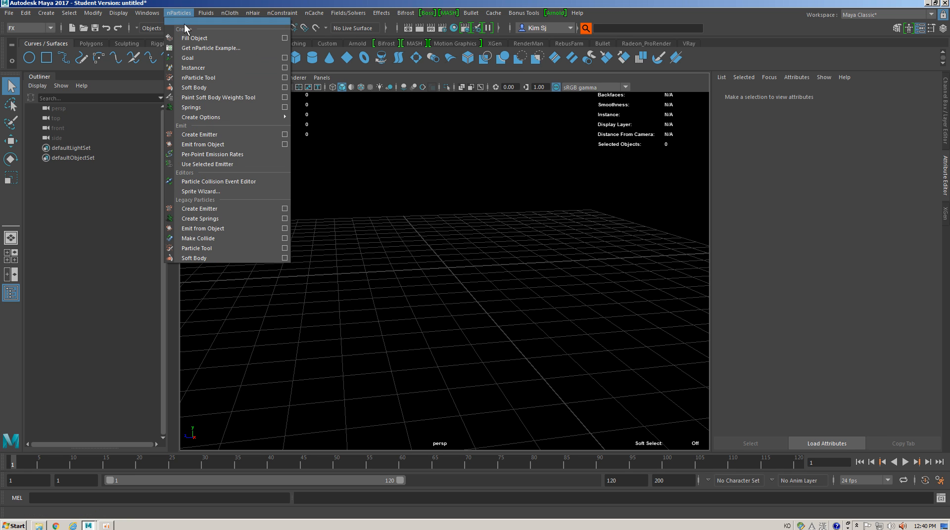
pyautogui.moveTo(210, 118)
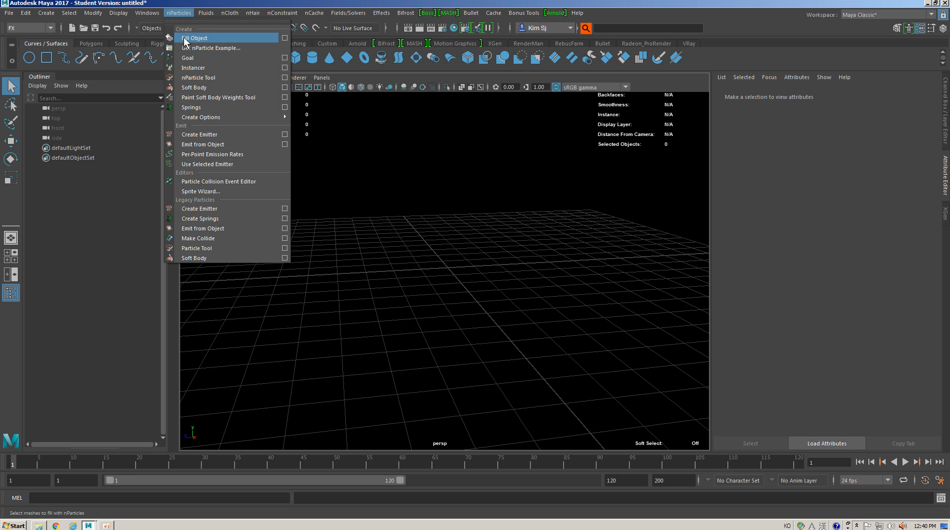
pyautogui.click(208, 134)
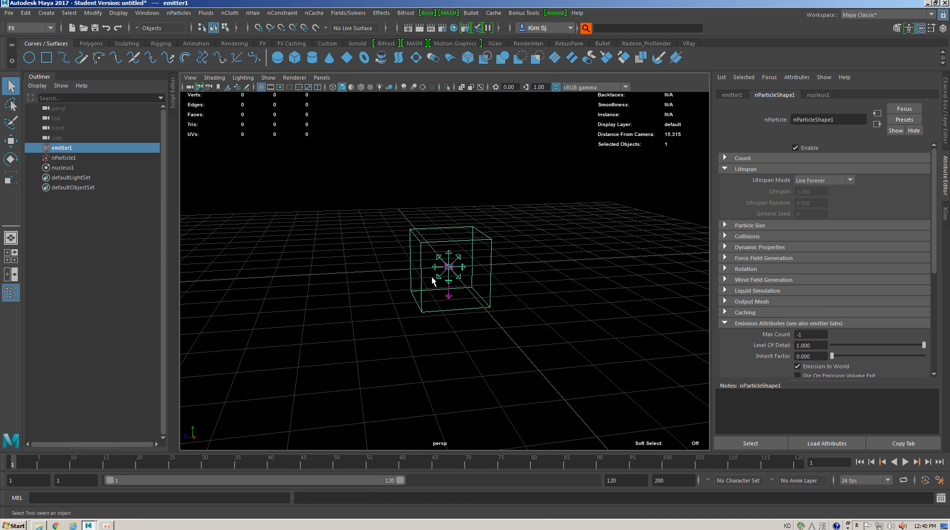
# - Play the simulation to frame 34, stop it and examine the stream of emitted particles from several views
pyautogui.scroll(3, 518, 323)
pyautogui.moveTo(338, 168); pyautogui.dragTo(557, 378)
pyautogui.click(568, 274)
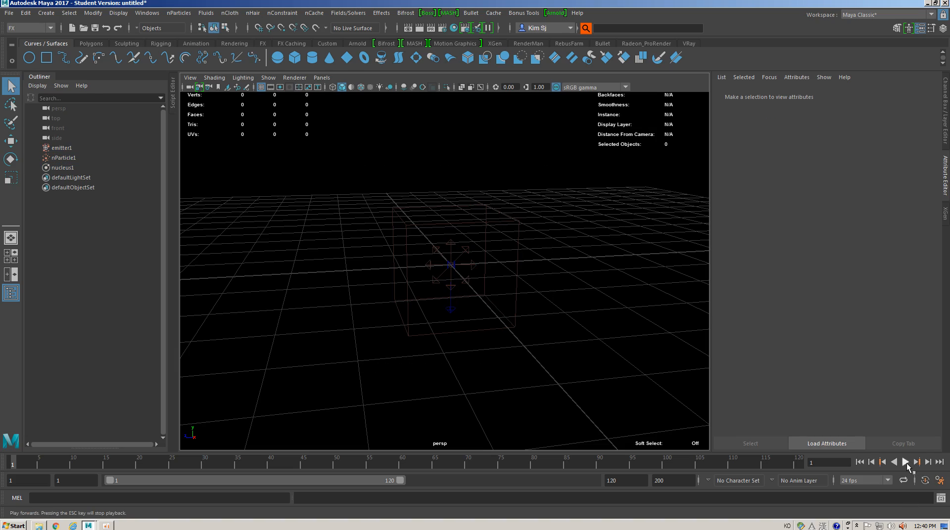
pyautogui.click(905, 462)
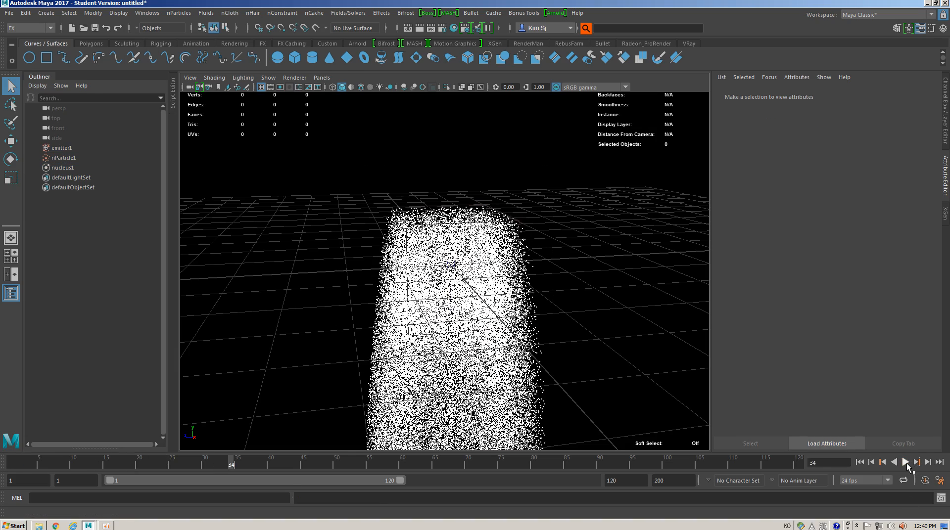
pyautogui.click(904, 462)
pyautogui.scroll(-5, 523, 313)
pyautogui.keyDown('alt'); pyautogui.moveTo(503, 354); pyautogui.dragTo(452, 308); pyautogui.keyUp('alt')
pyautogui.scroll(8, 510, 292)
pyautogui.scroll(-5, 487, 296)
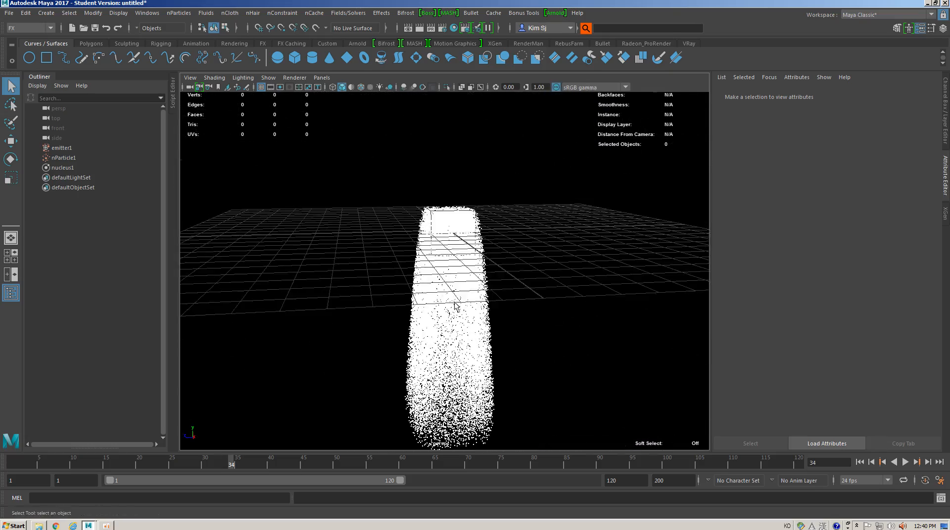
pyautogui.scroll(5, 450, 307)
pyautogui.scroll(-4, 432, 275)
pyautogui.keyDown('alt'); pyautogui.moveTo(434, 285); pyautogui.dragTo(445, 319, button='middle'); pyautogui.keyUp('alt')
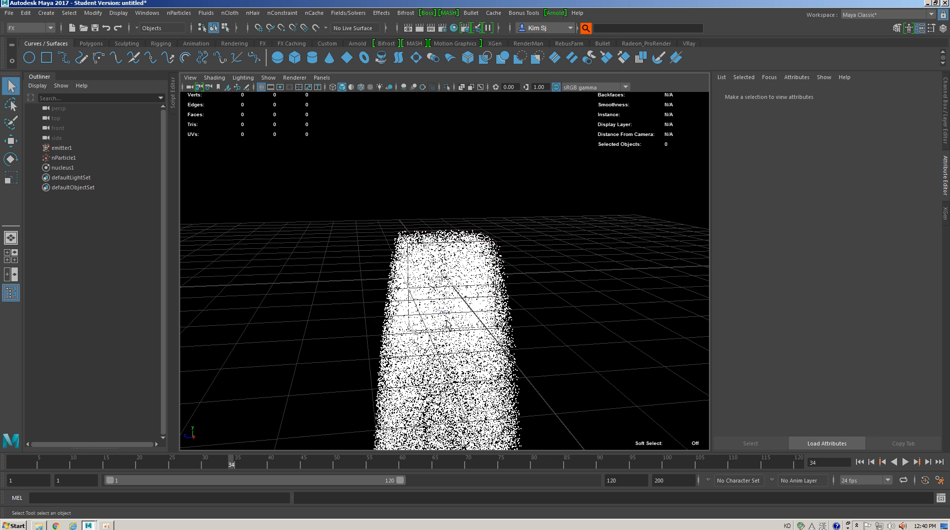
# - Select the emitted nParticle object and expand the Emission Attributes of nParticleShape1
pyautogui.moveTo(521, 217); pyautogui.dragTo(371, 305)
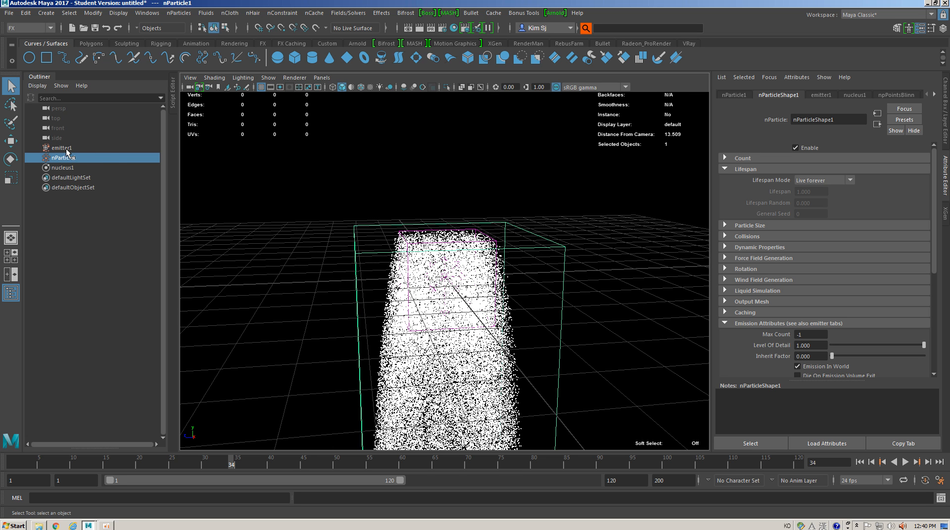
pyautogui.click(737, 95)
pyautogui.click(776, 100)
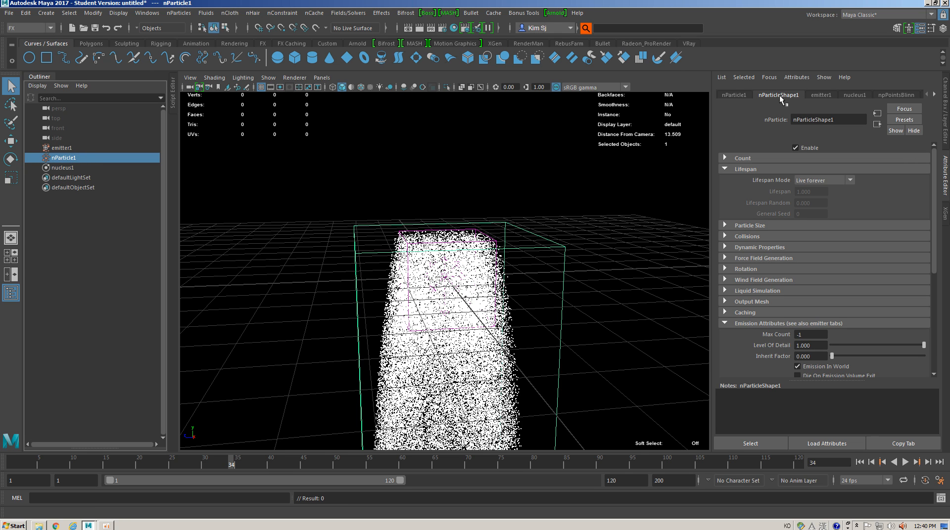
pyautogui.scroll(-5, 789, 165)
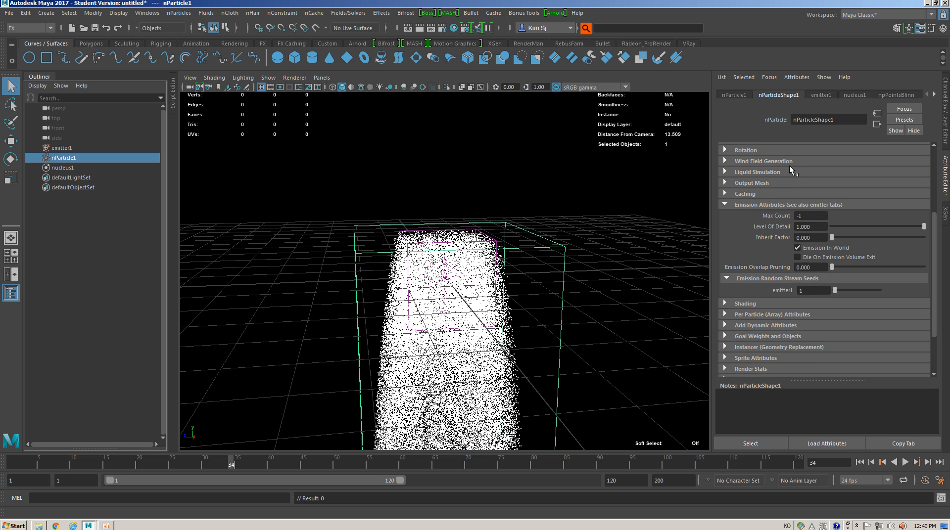
pyautogui.scroll(5, 788, 166)
pyautogui.scroll(-5, 762, 173)
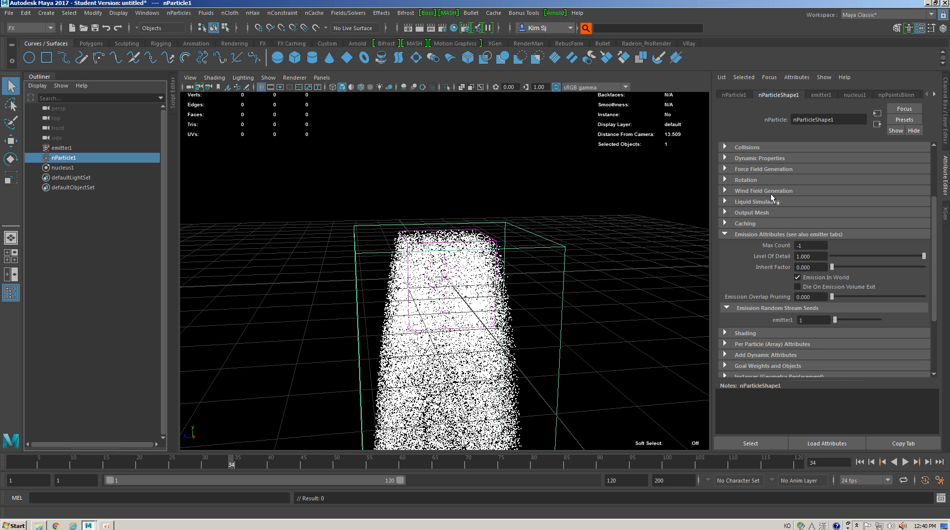
pyautogui.scroll(1, 740, 200)
pyautogui.click(731, 206)
pyautogui.click(750, 208)
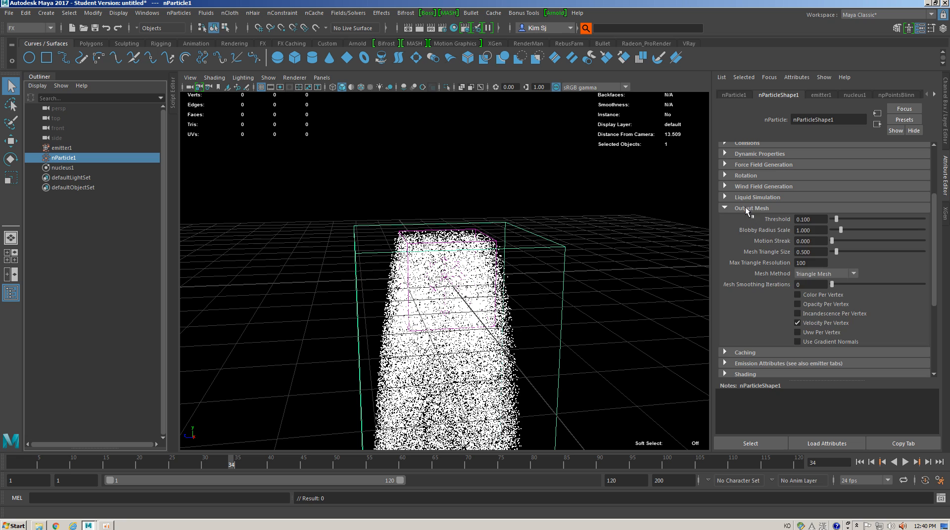
pyautogui.click(746, 207)
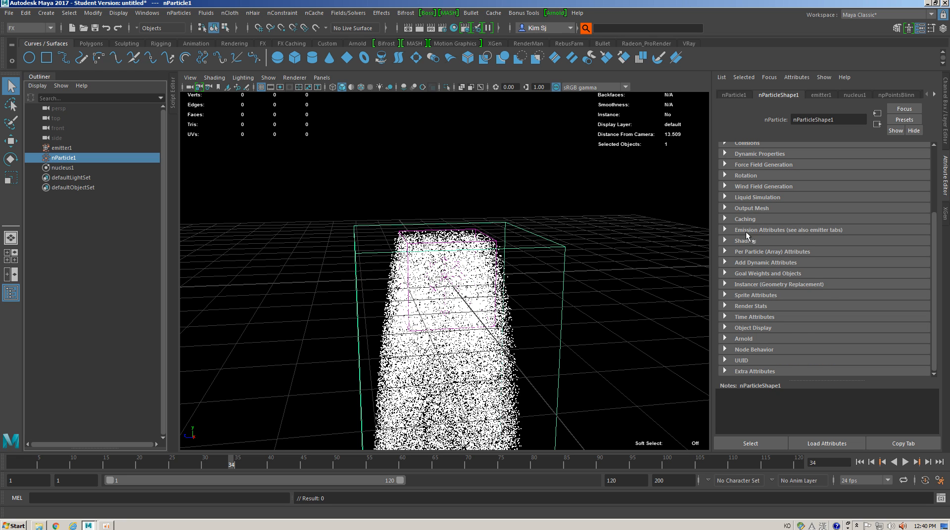
pyautogui.click(746, 230)
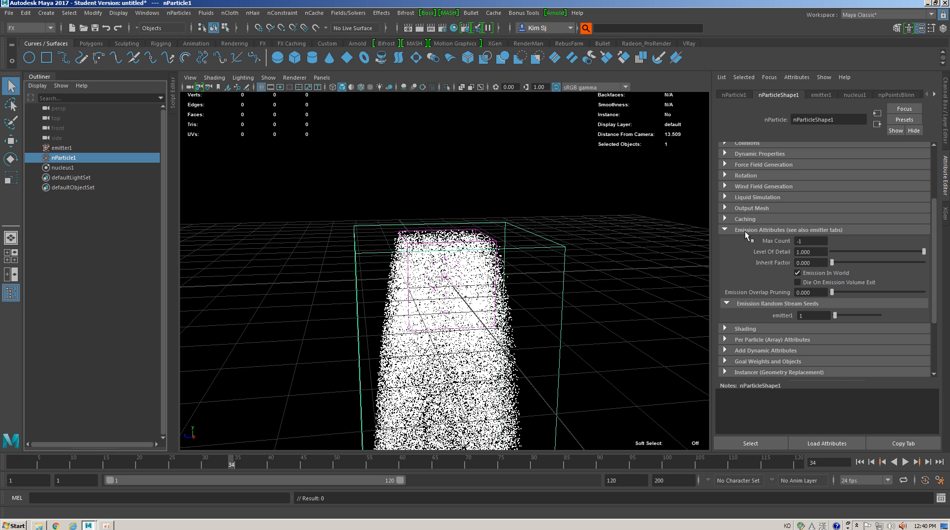
# - Check emitter1's particle rate and limit nParticleShape1's Max Count to 50
pyautogui.click(812, 239)
pyautogui.click(734, 95)
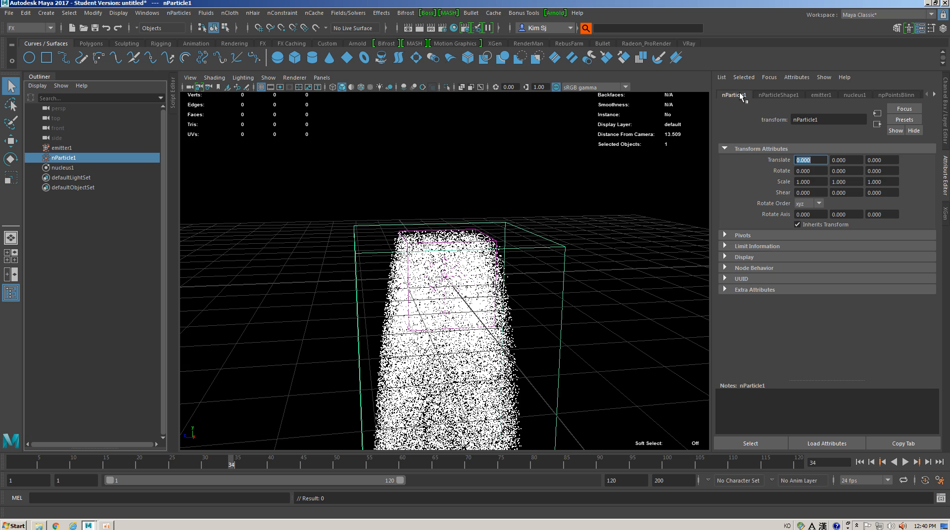
pyautogui.click(778, 95)
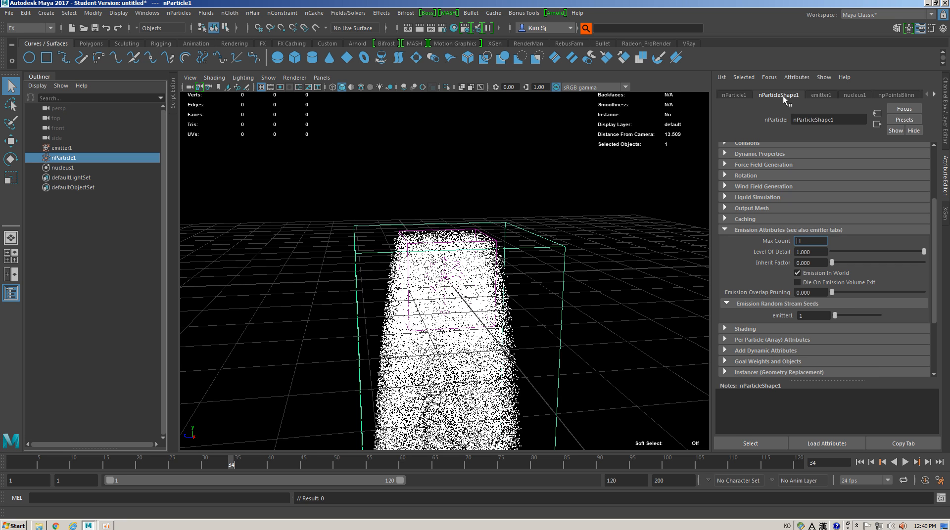
pyautogui.click(819, 96)
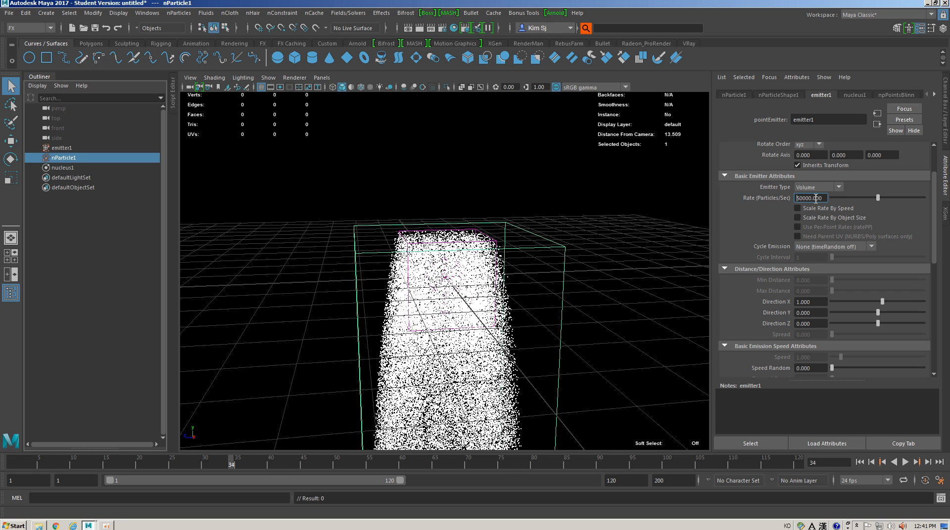
pyautogui.moveTo(824, 198); pyautogui.dragTo(790, 201)
pyautogui.click(778, 95)
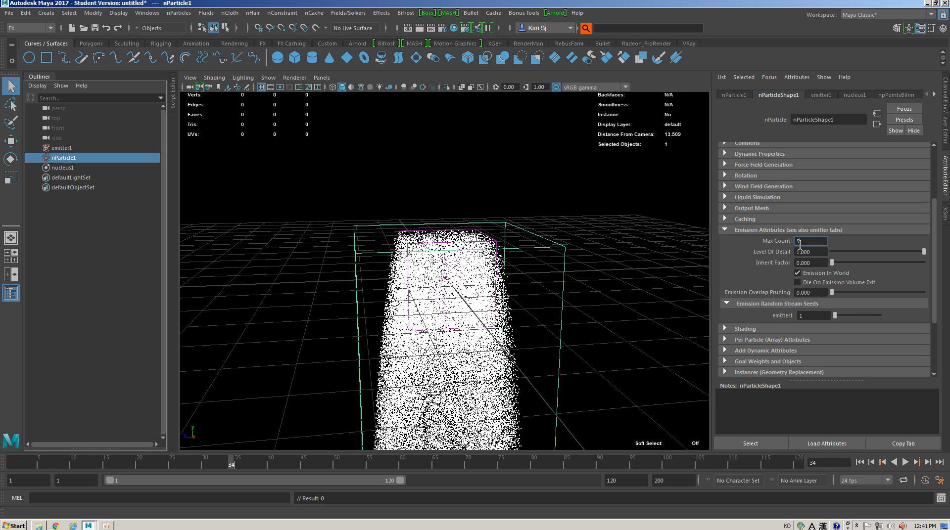
pyautogui.write('0')
pyautogui.press('Return')
# - Replay the simulation from the first frame and check how the limited number of particles falls from the emitter
pyautogui.click(859, 462)
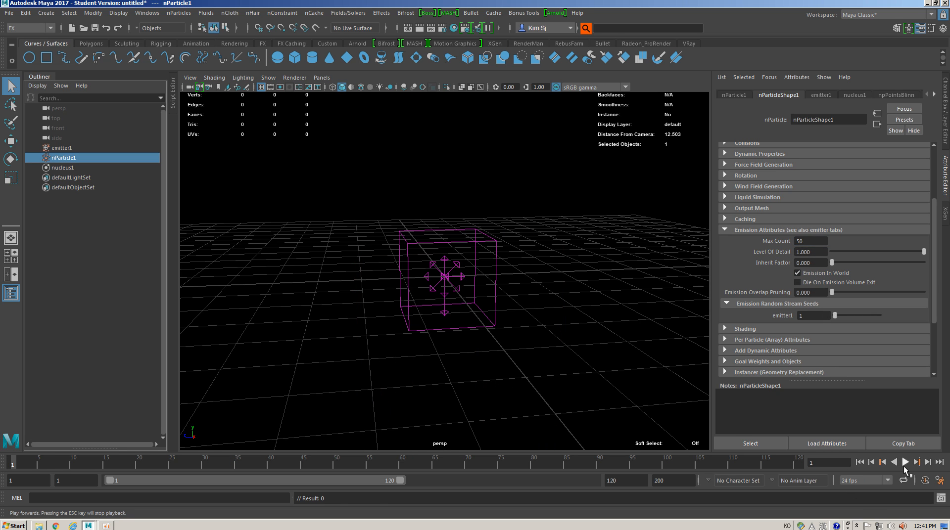
pyautogui.click(904, 461)
pyautogui.click(904, 462)
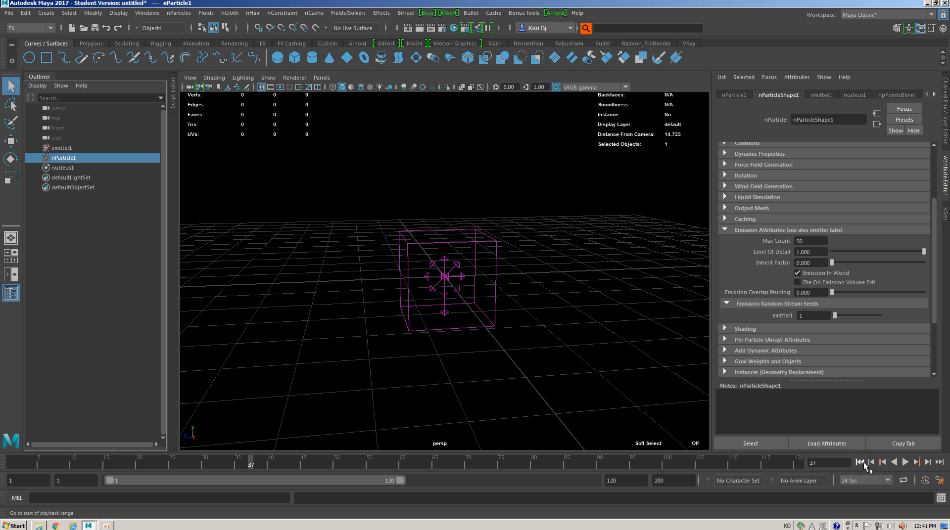
pyautogui.click(861, 462)
pyautogui.click(905, 462)
pyautogui.scroll(-2, 476, 336)
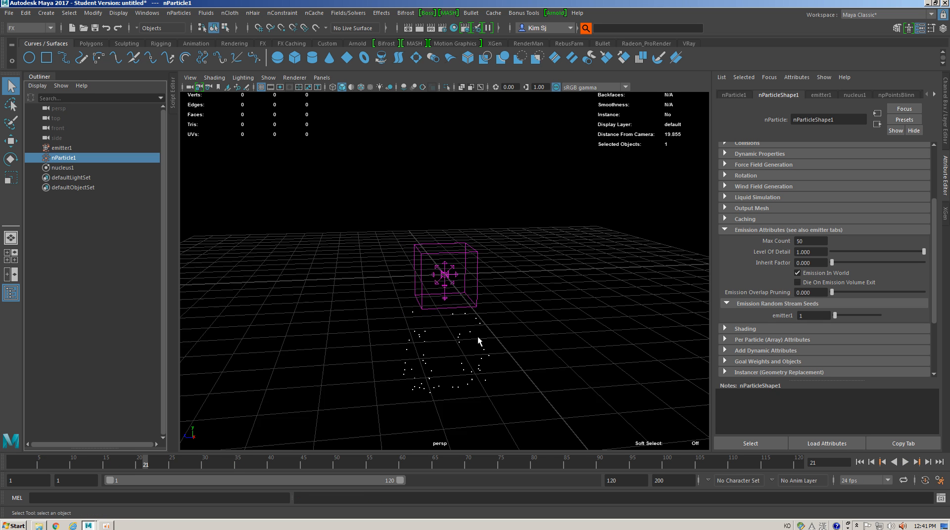
# - Set nParticleShape1's Lifespan Mode to Constant and return the timeline to the first frame
pyautogui.scroll(5, 826, 278)
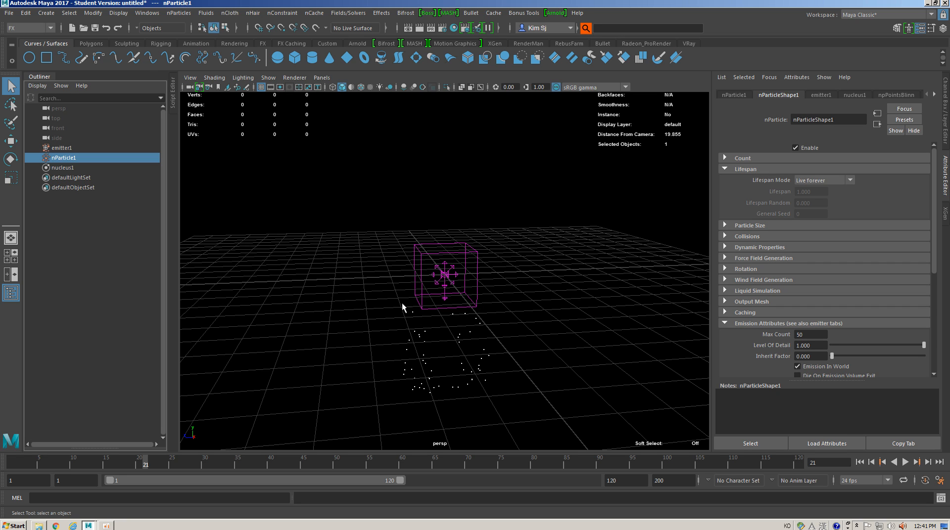
pyautogui.click(819, 181)
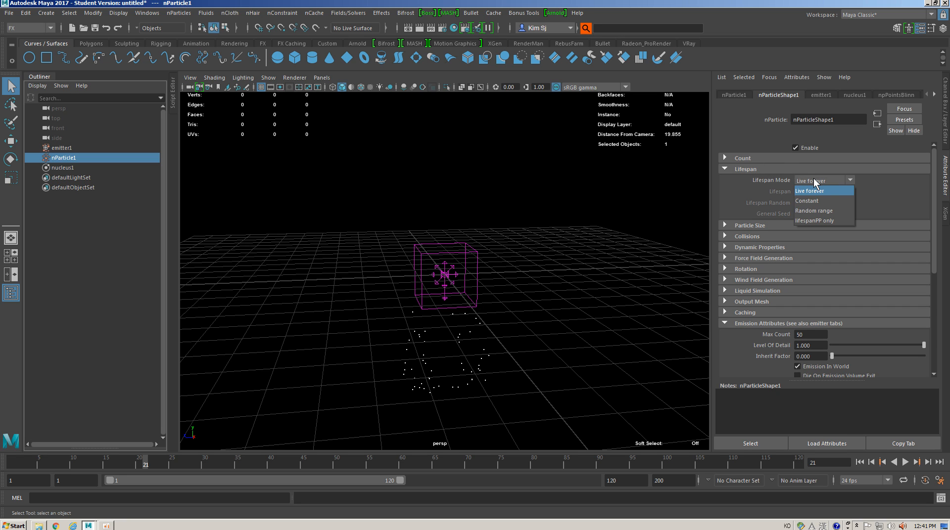
pyautogui.click(811, 181)
pyautogui.click(821, 180)
pyautogui.click(823, 180)
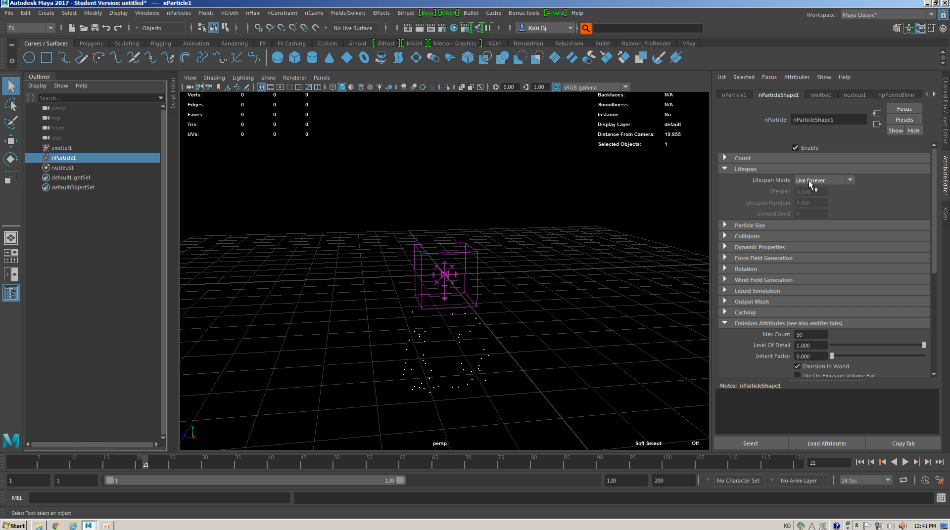
pyautogui.click(811, 180)
pyautogui.click(818, 193)
pyautogui.click(859, 462)
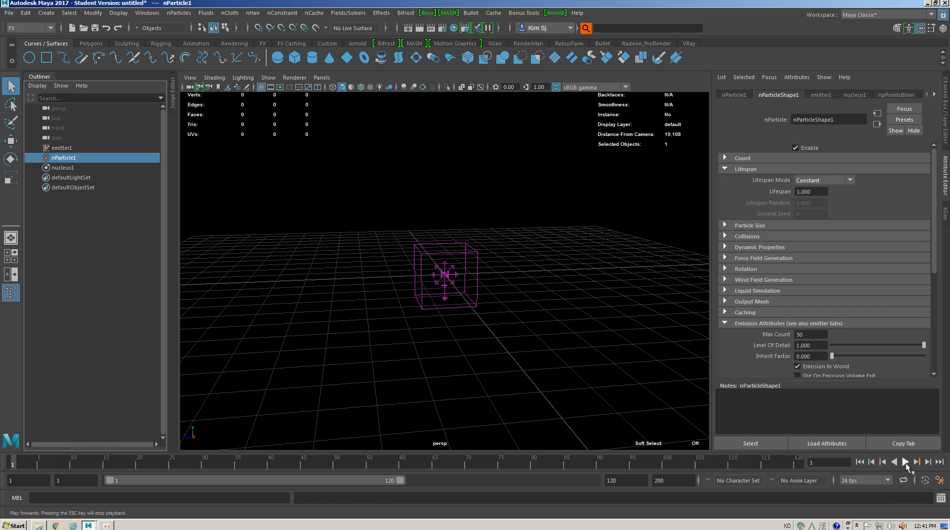
# - Play the simulation several times to check how particles behave with the Constant lifespan of 1.000
pyautogui.click(905, 462)
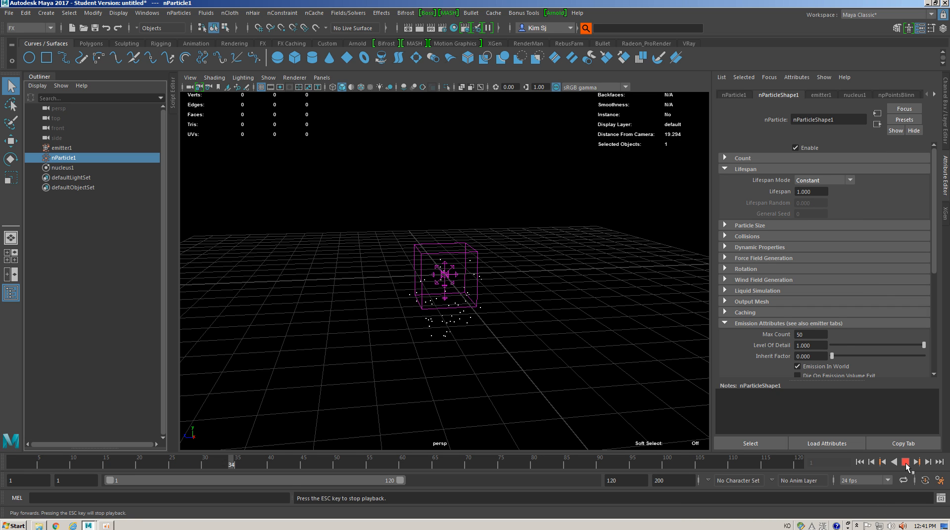
pyautogui.click(905, 462)
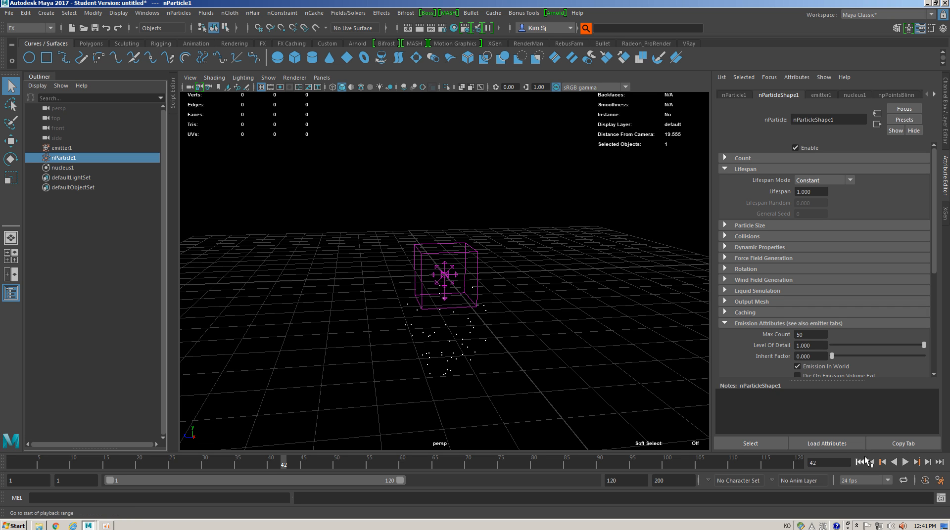
pyautogui.click(859, 462)
pyautogui.click(905, 462)
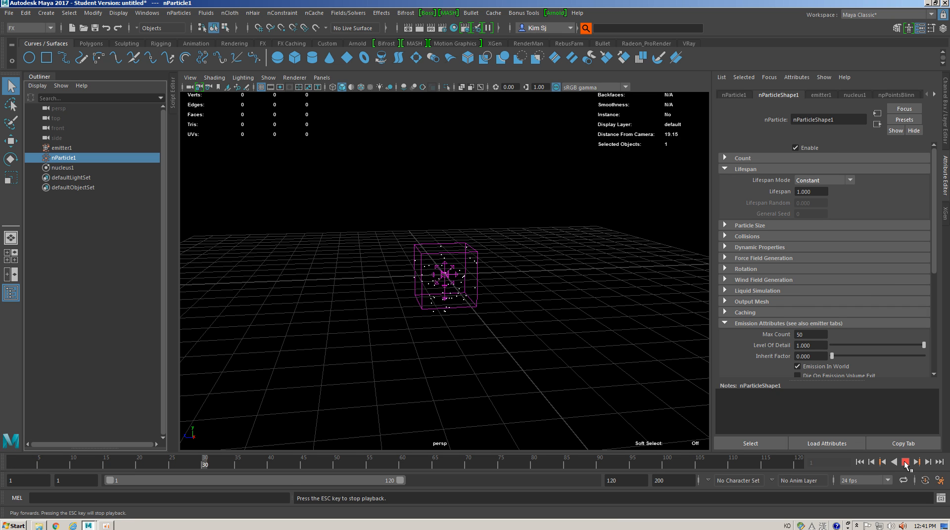
pyautogui.click(904, 462)
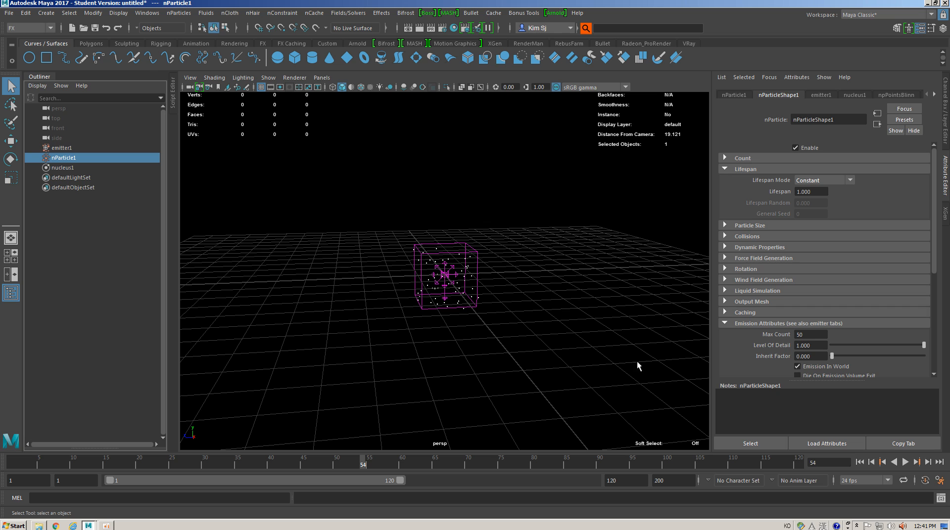
pyautogui.click(904, 462)
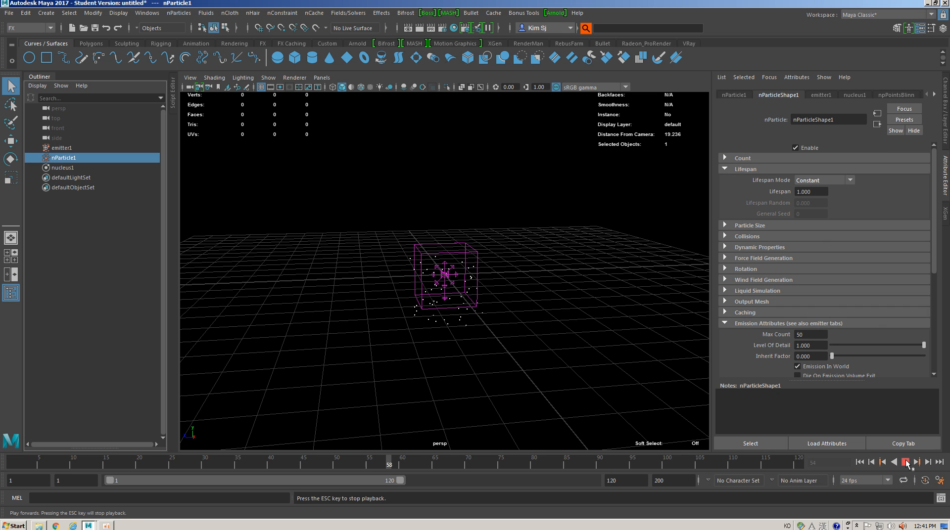
pyautogui.click(904, 462)
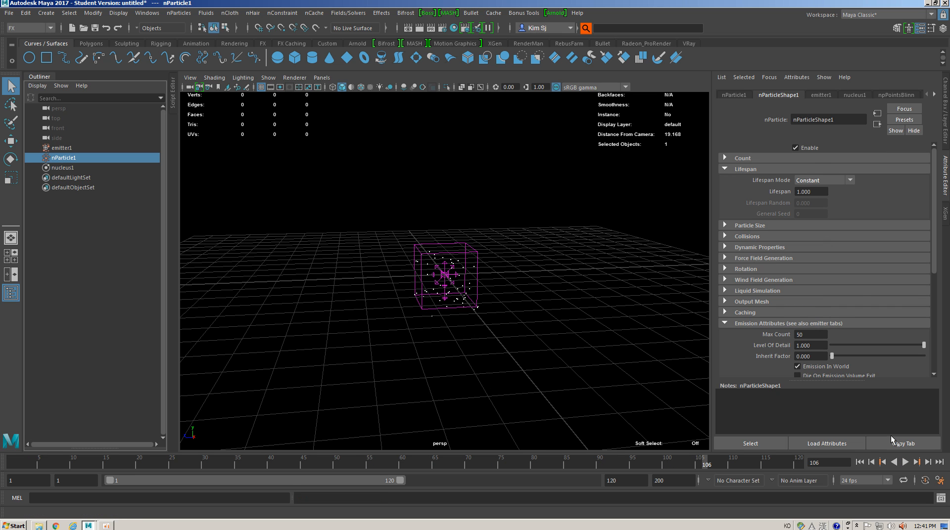
# - Set nParticleShape1's Lifespan Mode to Live forever and replay the simulation from the first frame
pyautogui.click(822, 181)
pyautogui.click(823, 191)
pyautogui.click(863, 462)
pyautogui.click(905, 462)
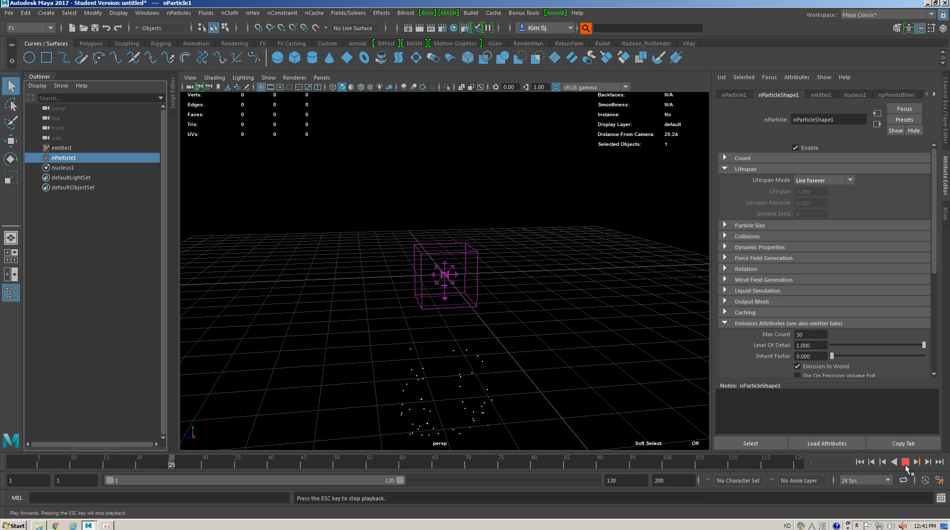
pyautogui.click(904, 462)
pyautogui.click(859, 462)
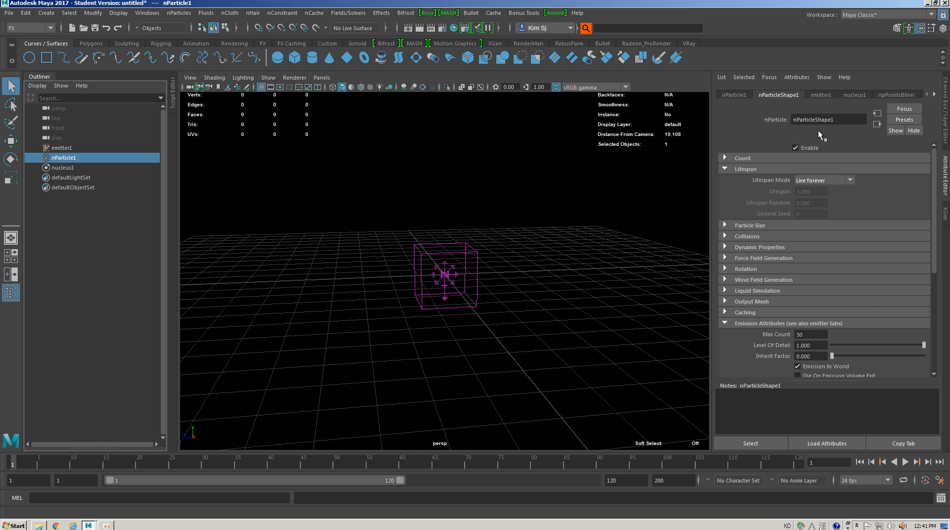
# - Select the emitter volume together with the nucleus and frame them in the perspective view to examine the cube shape
pyautogui.moveTo(502, 248); pyautogui.dragTo(415, 309)
pyautogui.press('f')
pyautogui.moveTo(581, 245); pyautogui.dragTo(382, 364)
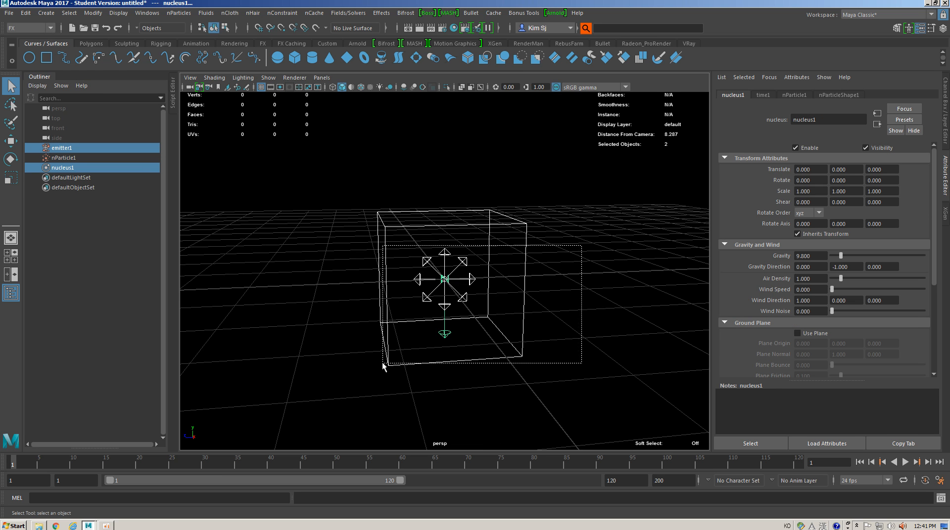
pyautogui.click(520, 282)
pyautogui.moveTo(520, 283); pyautogui.dragTo(456, 305)
pyautogui.moveTo(578, 225); pyautogui.dragTo(439, 322)
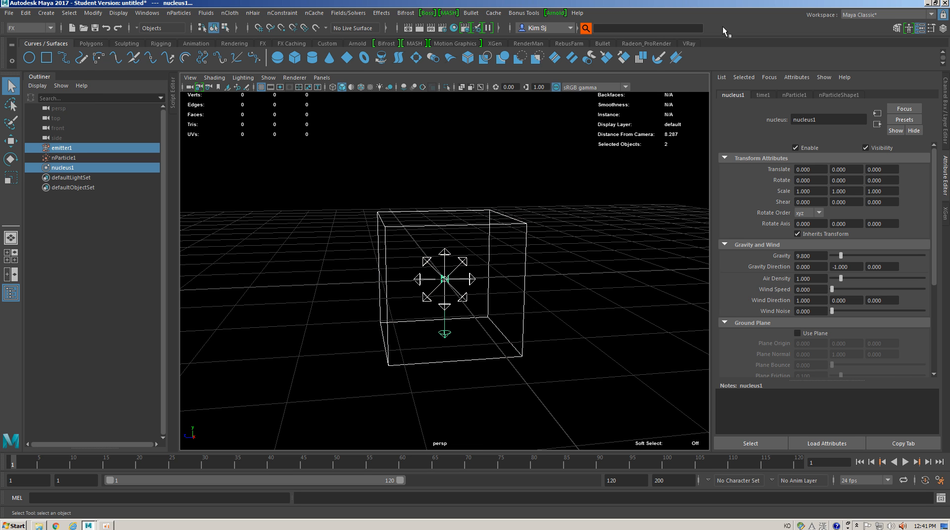
pyautogui.scroll(-4, 835, 290)
pyautogui.scroll(4, 839, 292)
# - Select emitter1 alone and display its own Basic Emitter Attributes
pyautogui.click(60, 147)
pyautogui.scroll(-1, 808, 302)
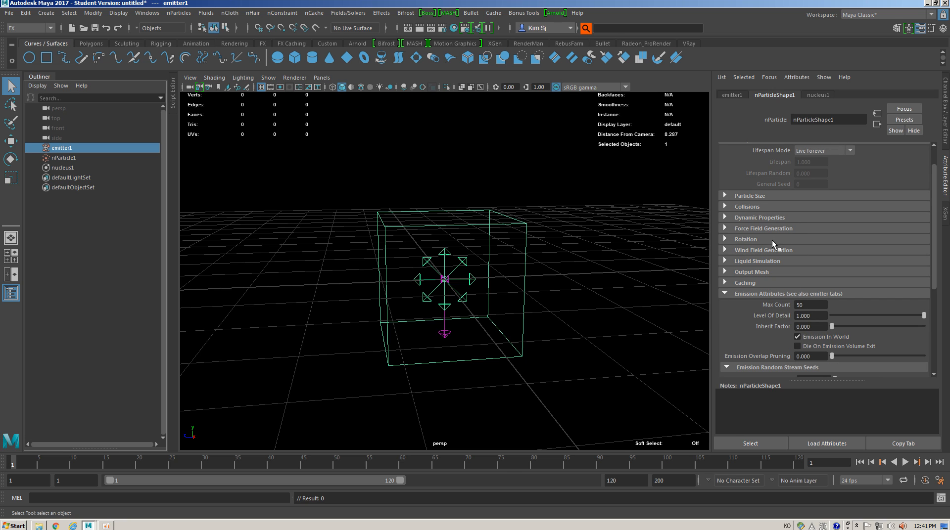
pyautogui.click(772, 217)
pyautogui.click(773, 218)
pyautogui.click(732, 94)
pyautogui.scroll(-1, 814, 259)
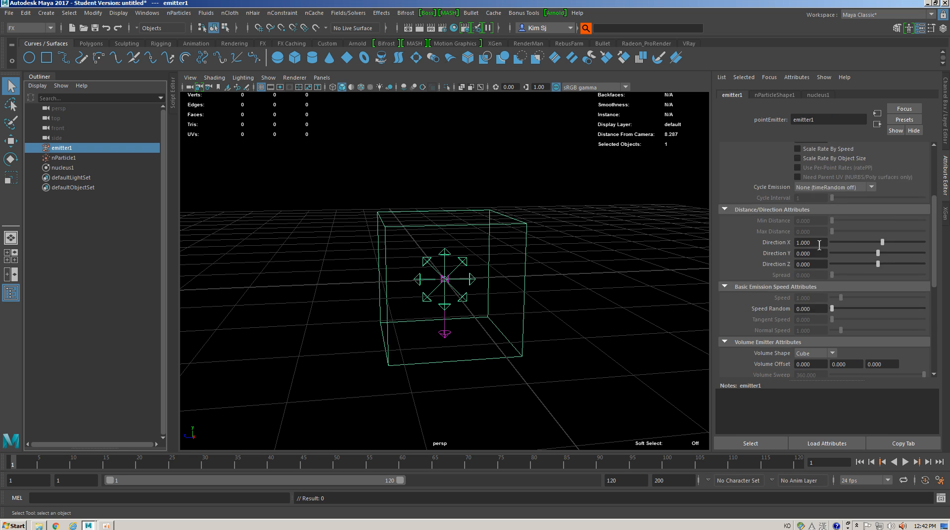
pyautogui.scroll(1, 815, 259)
pyautogui.scroll(2, 786, 197)
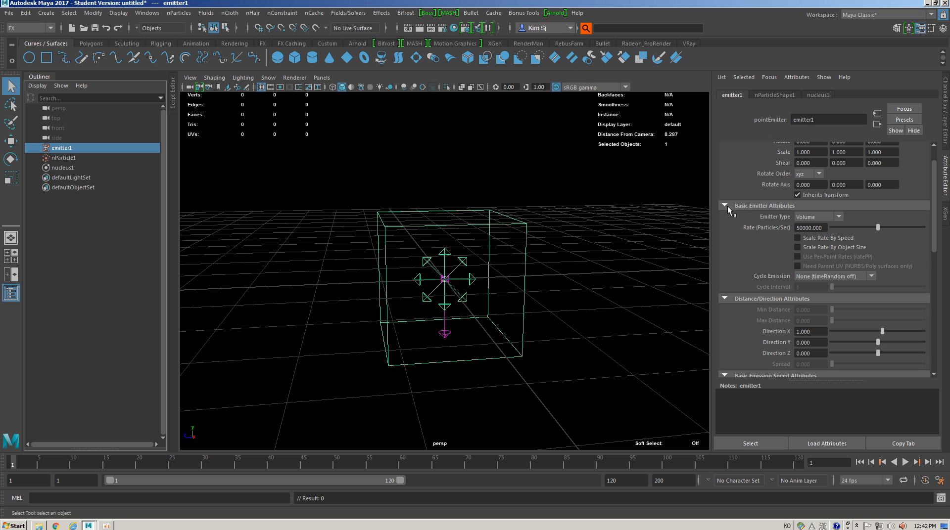
# - Set emitter1's Emitter Type to Directional and replay the simulation from the first frame to check the emission
pyautogui.click(812, 217)
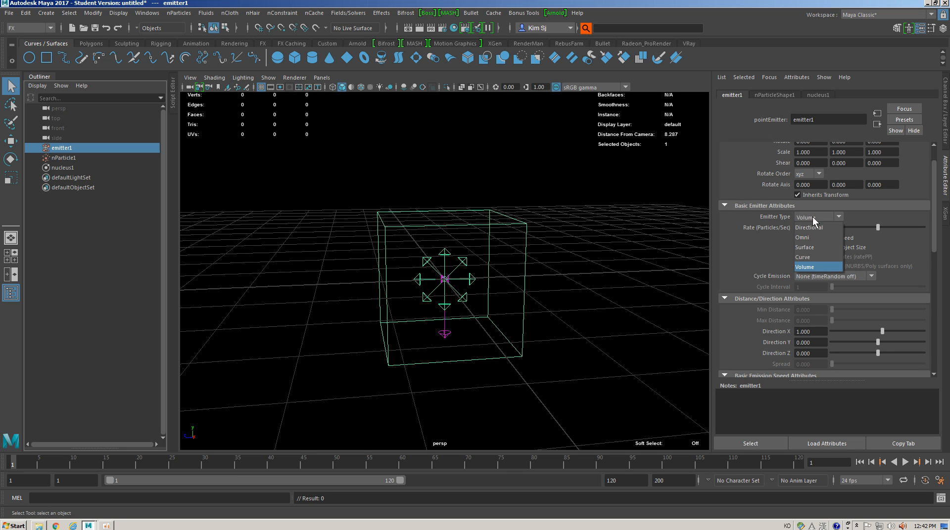
pyautogui.click(817, 227)
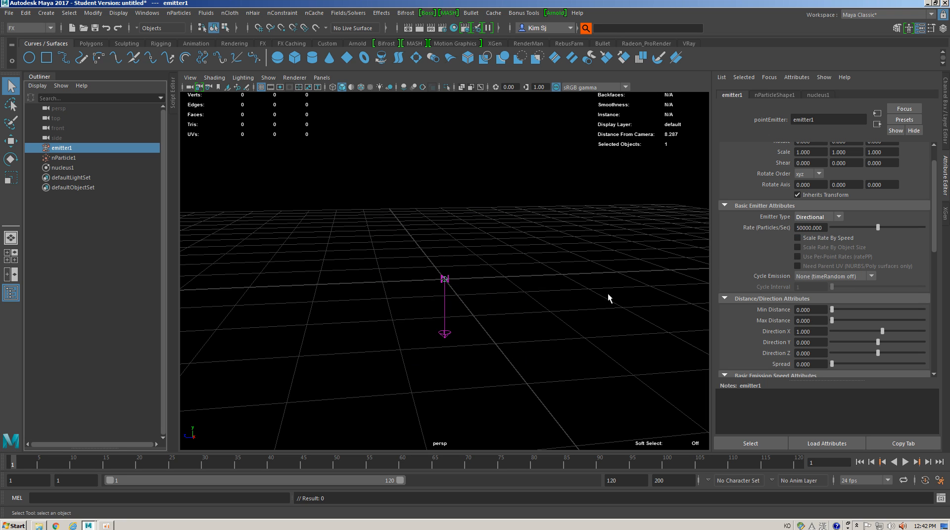
pyautogui.click(904, 461)
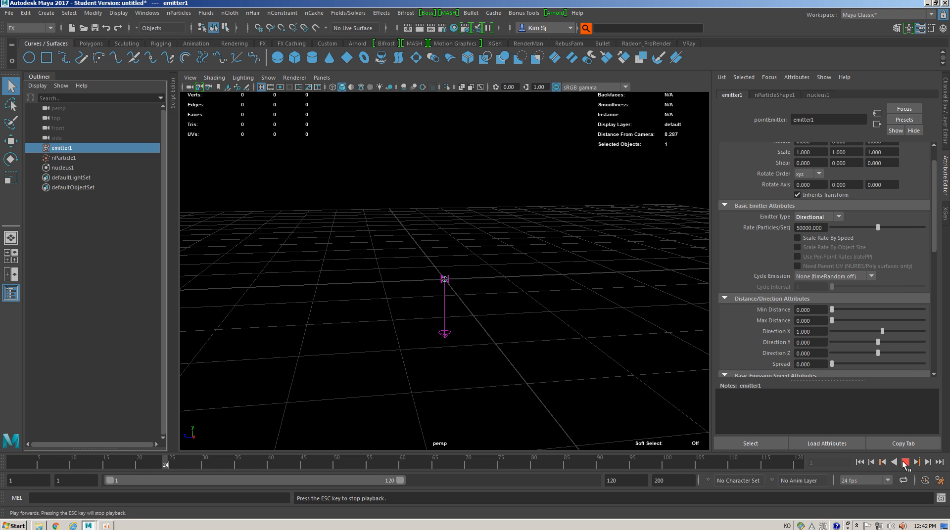
pyautogui.click(904, 462)
pyautogui.click(859, 462)
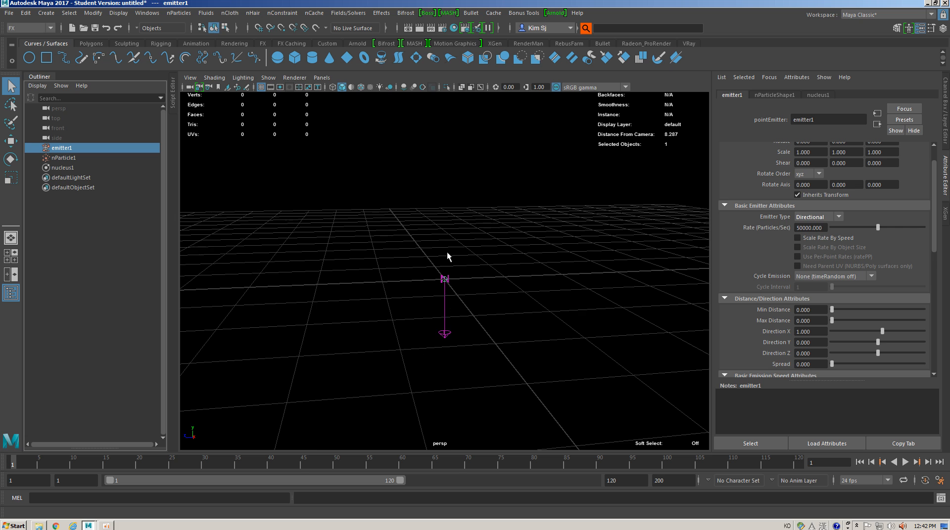
pyautogui.scroll(-4, 447, 257)
pyautogui.scroll(3, 454, 324)
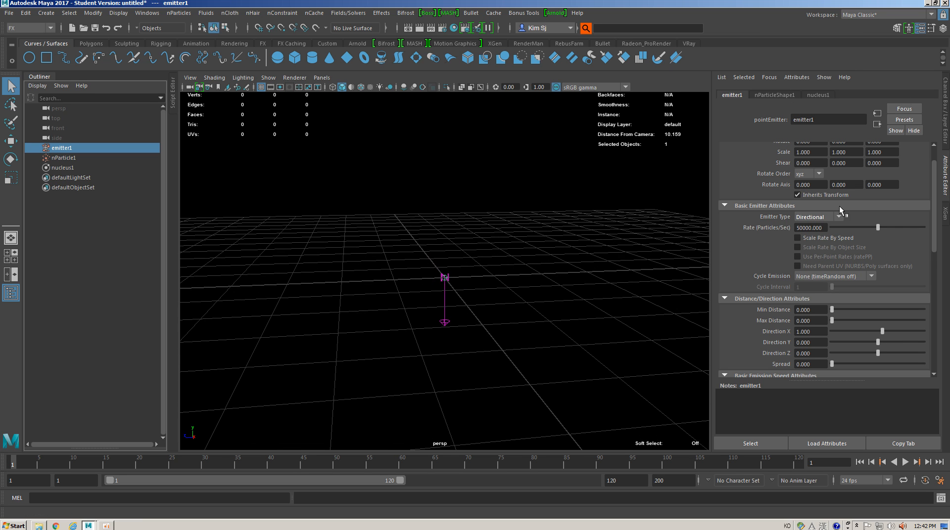
pyautogui.click(904, 462)
pyautogui.click(904, 462)
pyautogui.click(859, 462)
# - Set emitter1's Direction X to 0 and Direction Y to 10, and test the emission with a playback
pyautogui.scroll(-2, 742, 262)
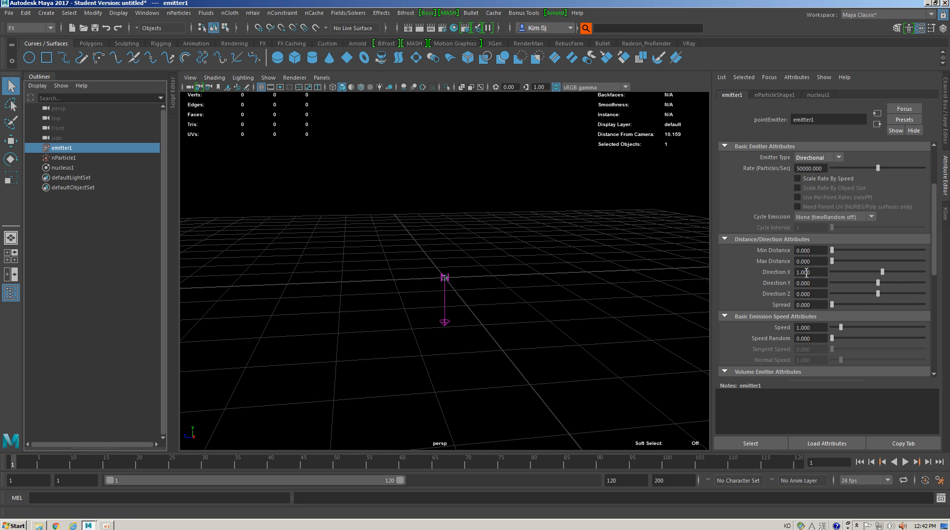
pyautogui.doubleClick(811, 272)
pyautogui.write('0')
pyautogui.press('Return')
pyautogui.click(904, 462)
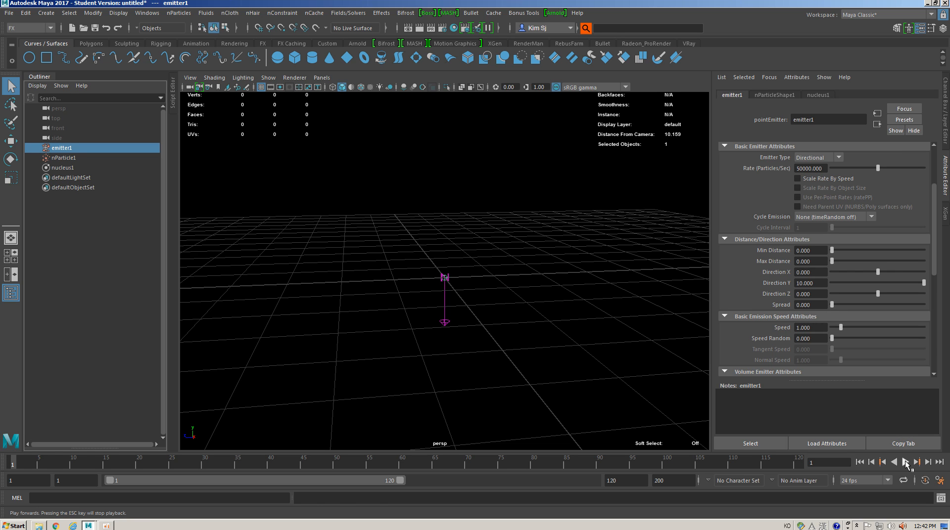
pyautogui.click(859, 462)
pyautogui.click(905, 462)
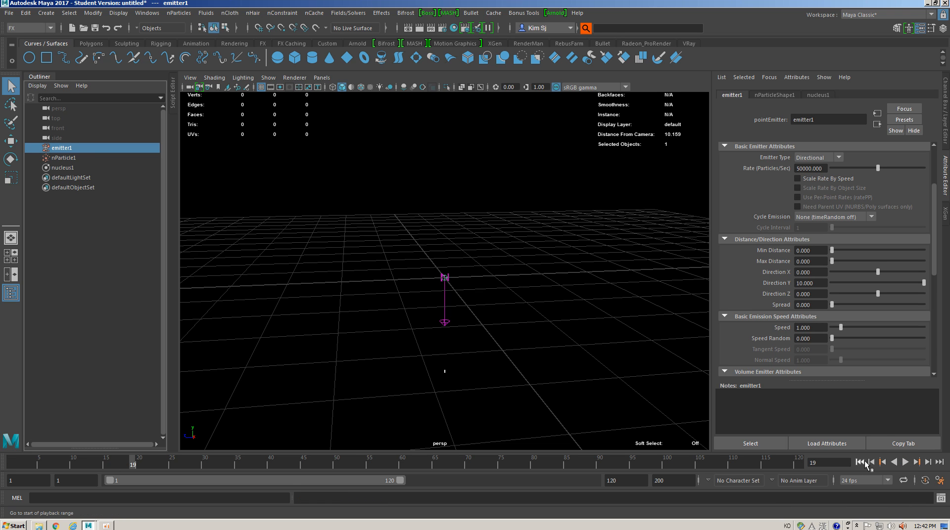
pyautogui.click(859, 462)
# - Raise emitter1's Speed to 10 and play the simulation to check how high the particles shoot
pyautogui.moveTo(840, 327); pyautogui.dragTo(923, 328)
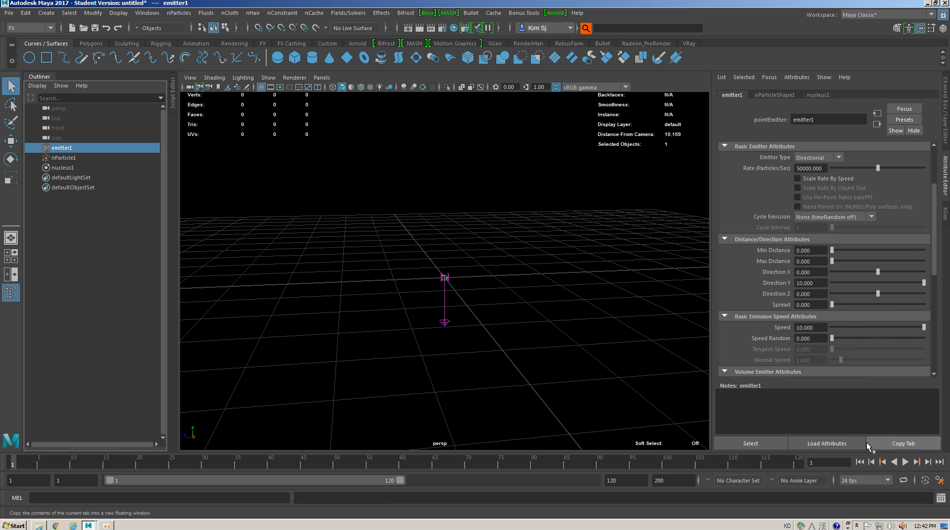
pyautogui.click(904, 462)
pyautogui.scroll(-5, 513, 287)
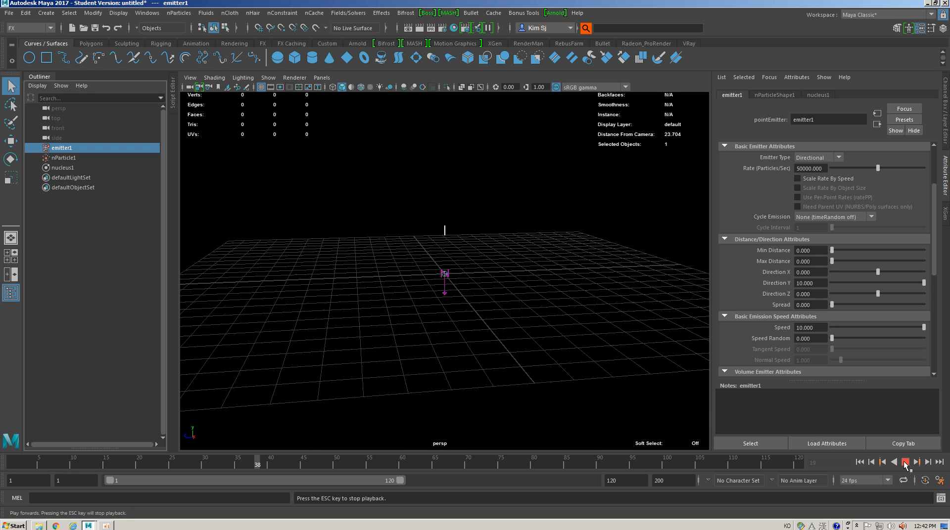
pyautogui.click(905, 462)
pyautogui.click(859, 462)
# - Set emitter1's Spread to about 0.777 and replay the simulation to check how widely the particles scatter
pyautogui.scroll(1, 438, 302)
pyautogui.scroll(3, 438, 302)
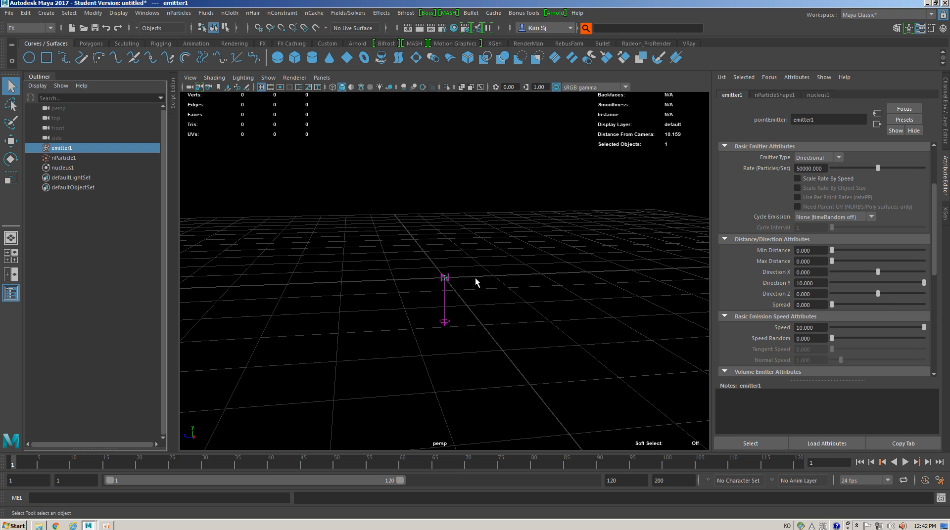
pyautogui.scroll(1, 451, 206)
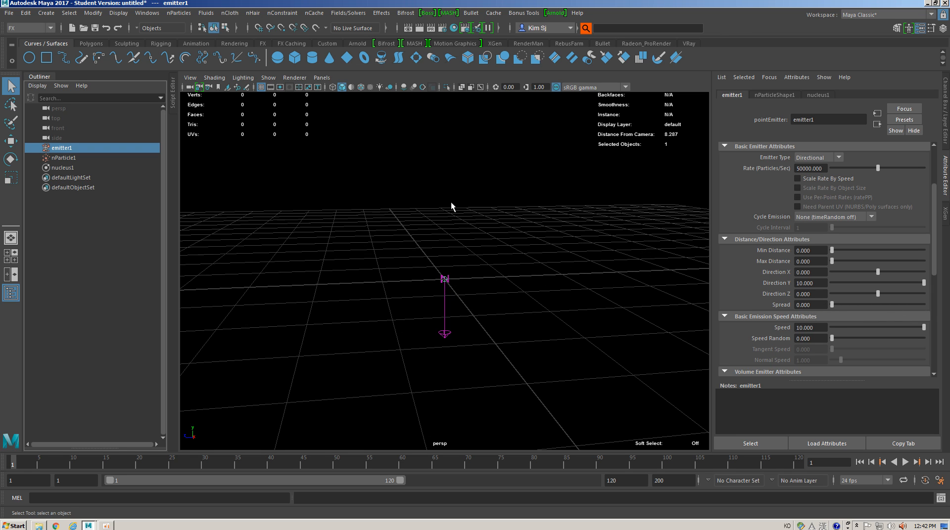
pyautogui.moveTo(831, 304); pyautogui.dragTo(901, 312)
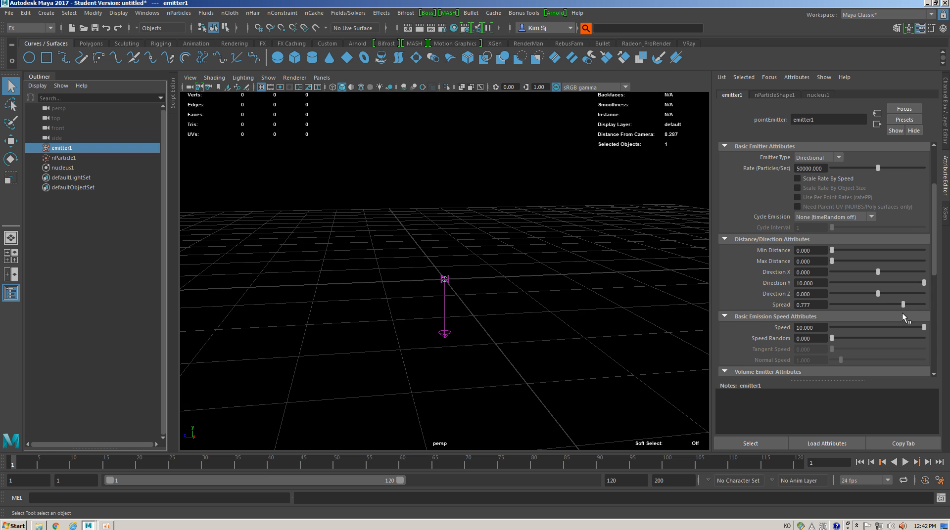
pyautogui.click(904, 462)
pyautogui.scroll(-4, 485, 340)
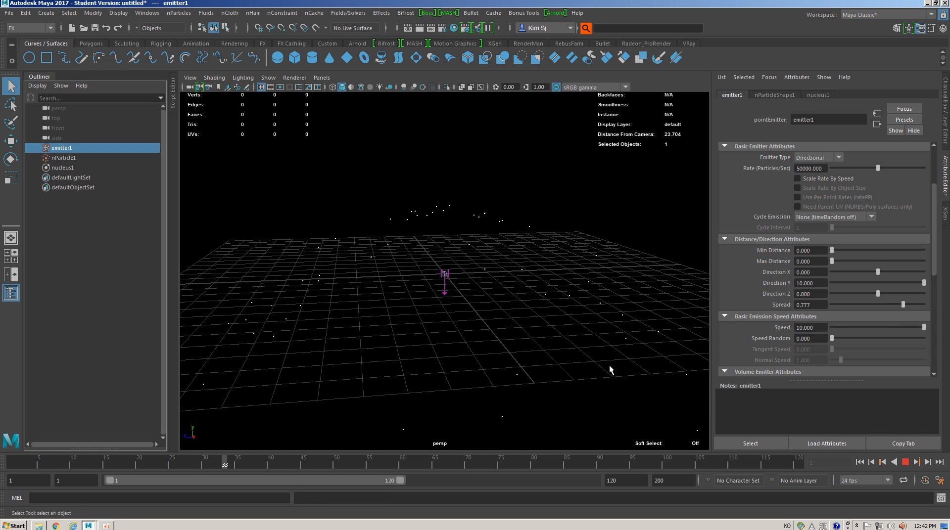
pyautogui.click(902, 463)
pyautogui.click(859, 462)
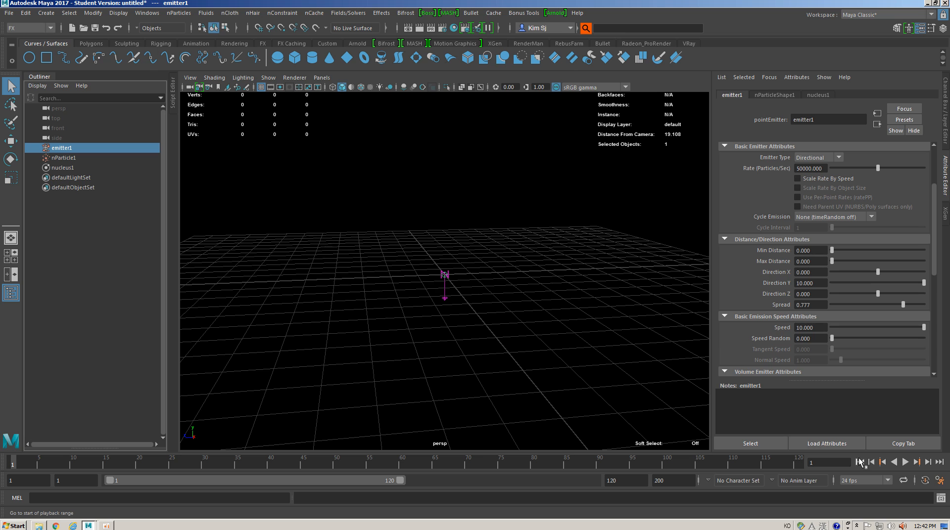
pyautogui.click(905, 463)
pyautogui.click(905, 463)
# - Set emitter1's Speed to 20 and replay the simulation from the first frame
pyautogui.doubleClick(818, 327)
pyautogui.write('20')
pyautogui.press('Return')
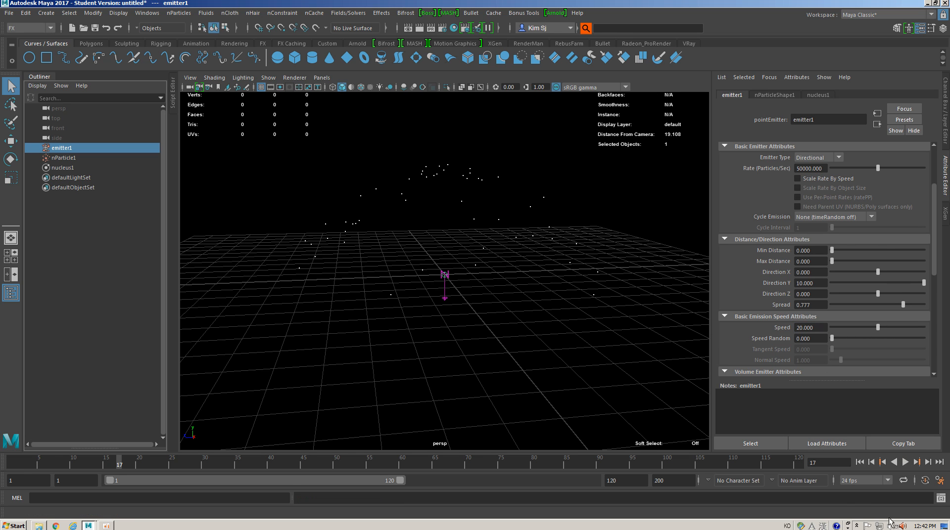
pyautogui.click(866, 462)
pyautogui.click(906, 462)
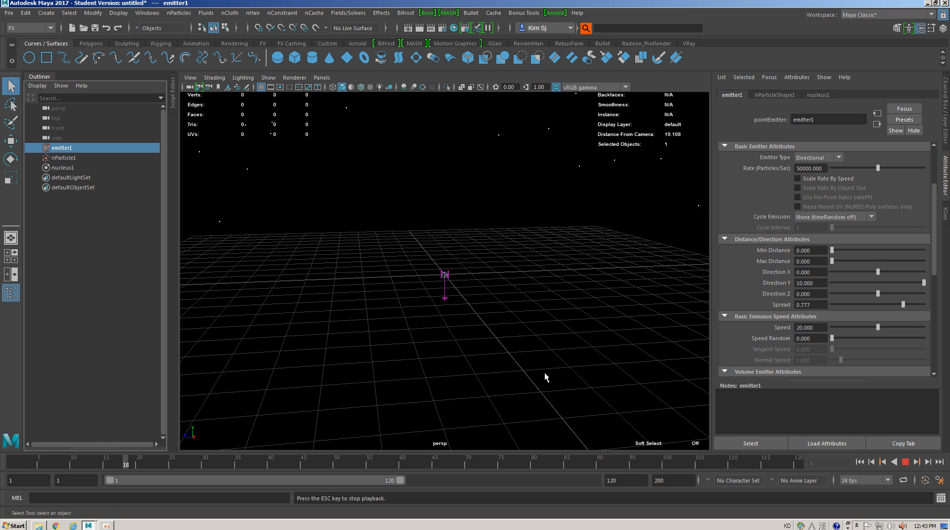
pyautogui.scroll(-5, 544, 372)
pyautogui.scroll(-3, 545, 373)
pyautogui.click(905, 463)
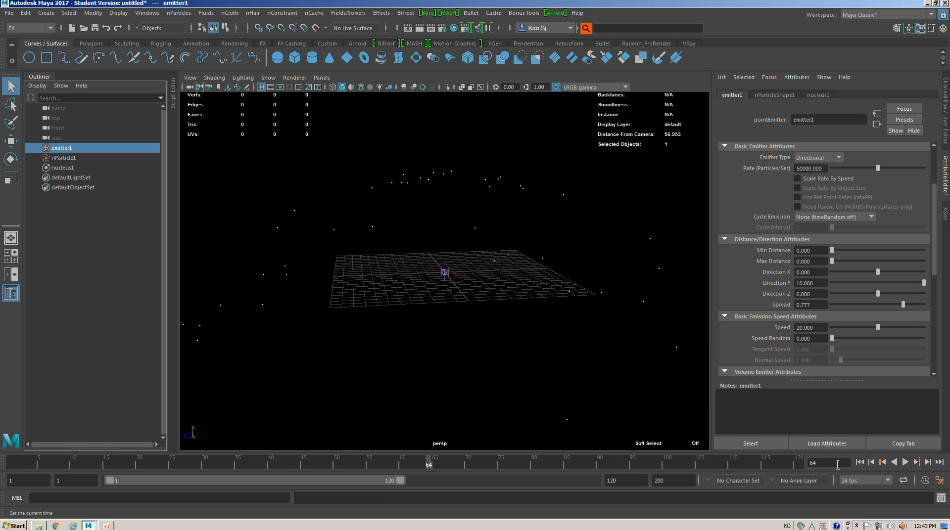
pyautogui.click(860, 462)
# - Reduce emitter1's Spread to about 0.429 and play the simulation to check the narrower burst
pyautogui.scroll(8, 518, 347)
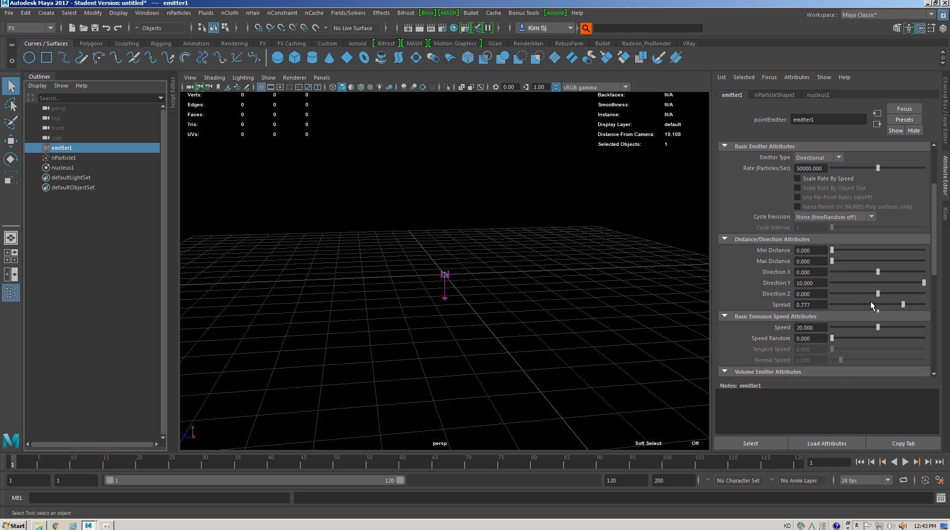
pyautogui.click(905, 462)
pyautogui.scroll(-5, 512, 307)
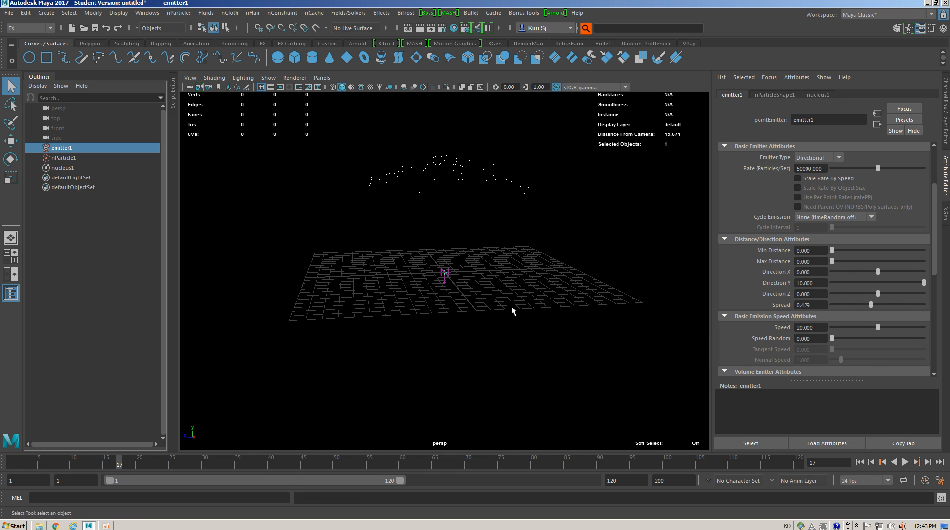
# - Set emitter1's Speed to 15, replay the simulation, and return the timeline to the first frame
pyautogui.doubleClick(815, 327)
pyautogui.write('15')
pyautogui.press('Return')
pyautogui.click(859, 462)
pyautogui.click(906, 463)
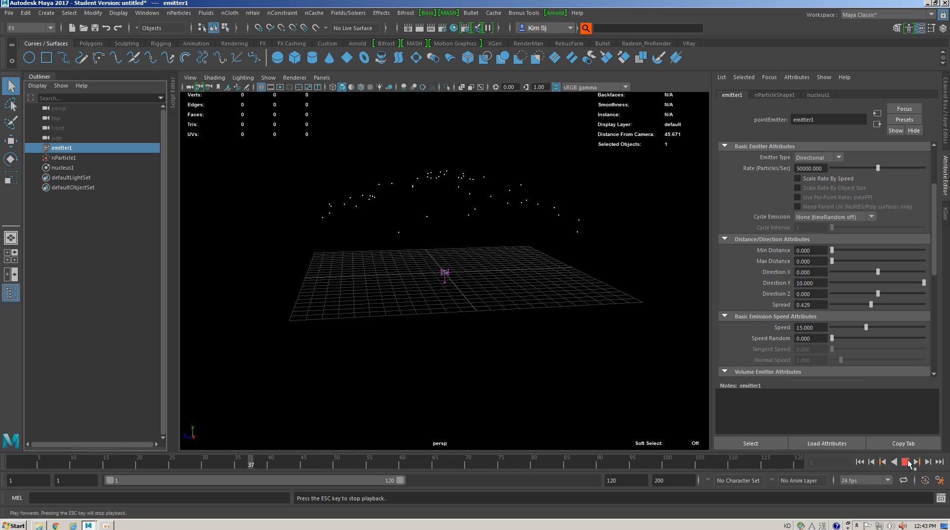
pyautogui.click(906, 463)
pyautogui.scroll(4, 411, 300)
pyautogui.click(859, 462)
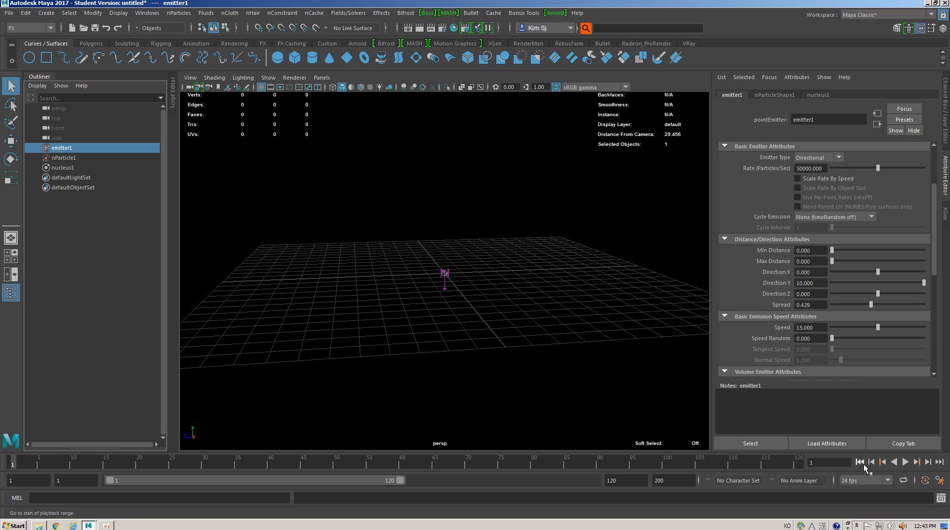
# - Set emitter1's Speed Random to about 2.663 and replay the simulation to check the variation in particle speed
pyautogui.click(905, 463)
pyautogui.click(905, 463)
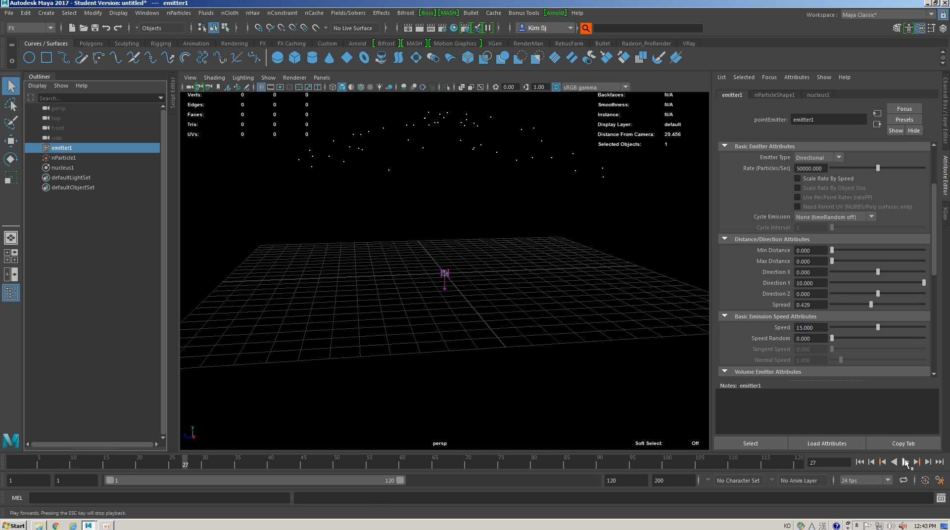
pyautogui.keyDown('alt'); pyautogui.moveTo(509, 355); pyautogui.dragTo(572, 311); pyautogui.keyUp('alt')
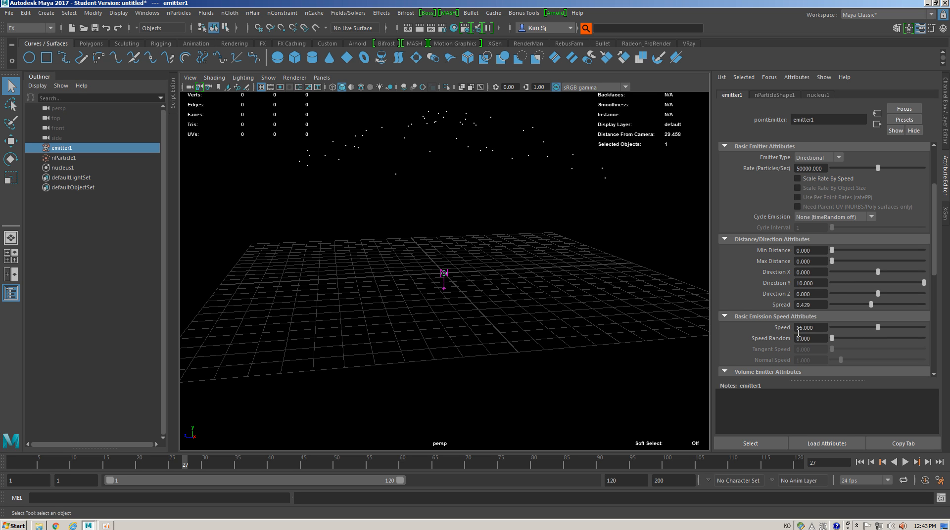
pyautogui.moveTo(835, 339); pyautogui.dragTo(857, 340)
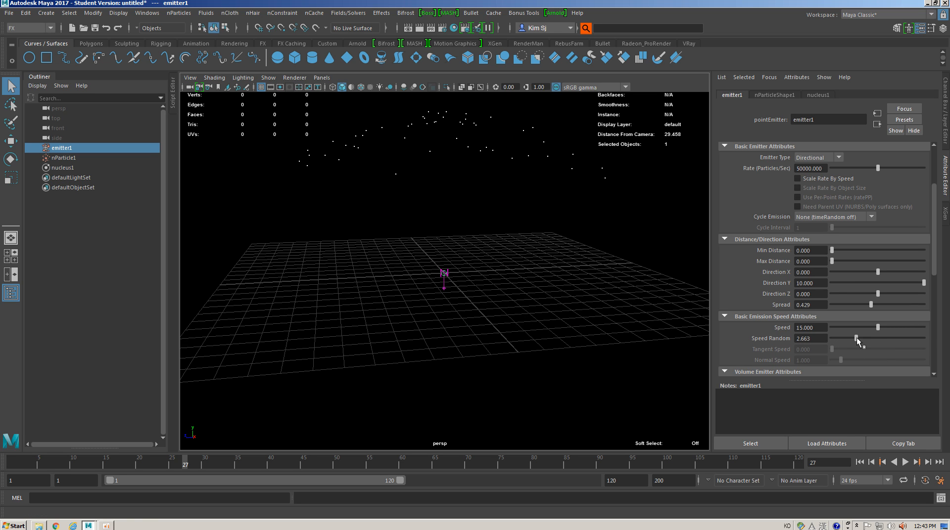
pyautogui.click(905, 462)
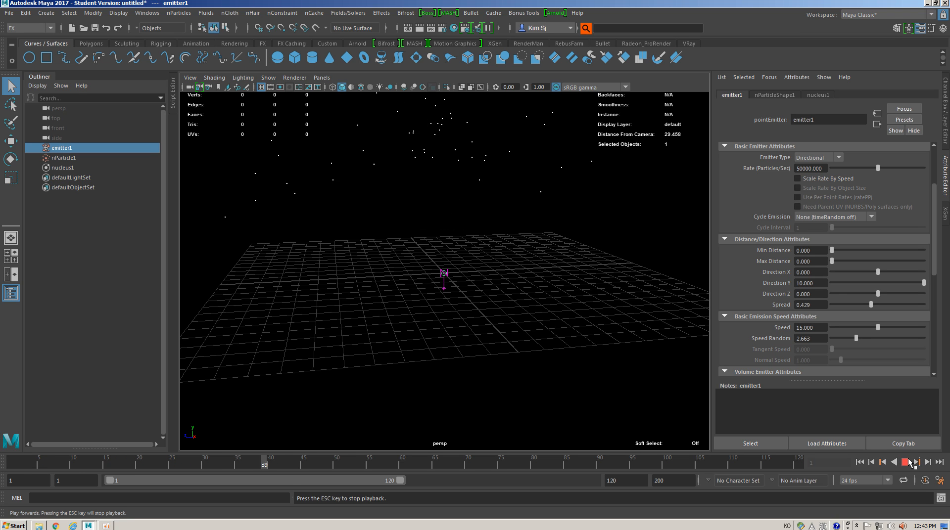
pyautogui.click(909, 462)
# - Try emitter1's Speed Random at 10 and replay the burst from the first frame
pyautogui.moveTo(857, 339); pyautogui.dragTo(925, 339)
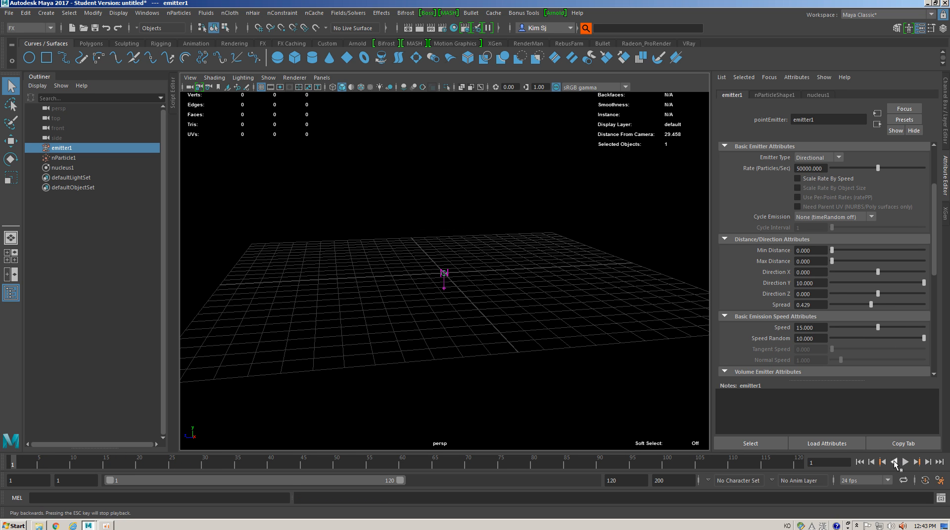
pyautogui.click(906, 462)
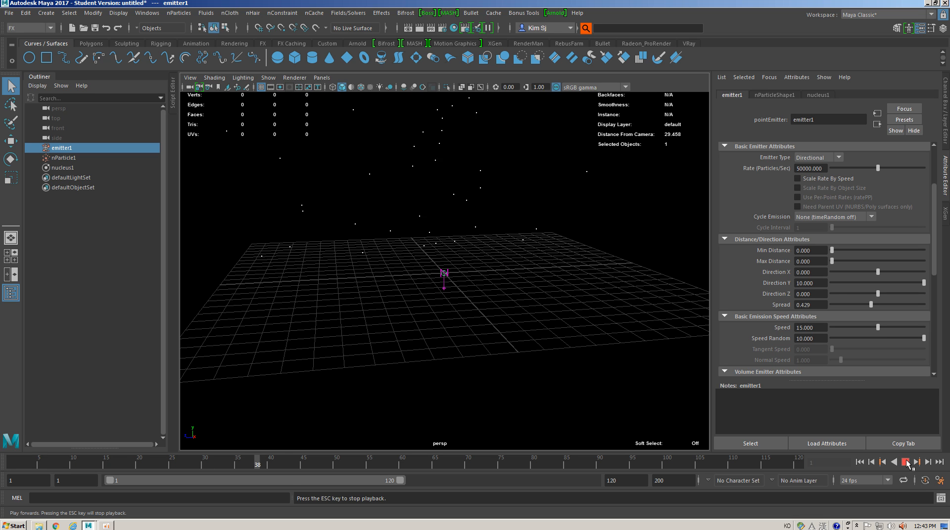
pyautogui.click(906, 461)
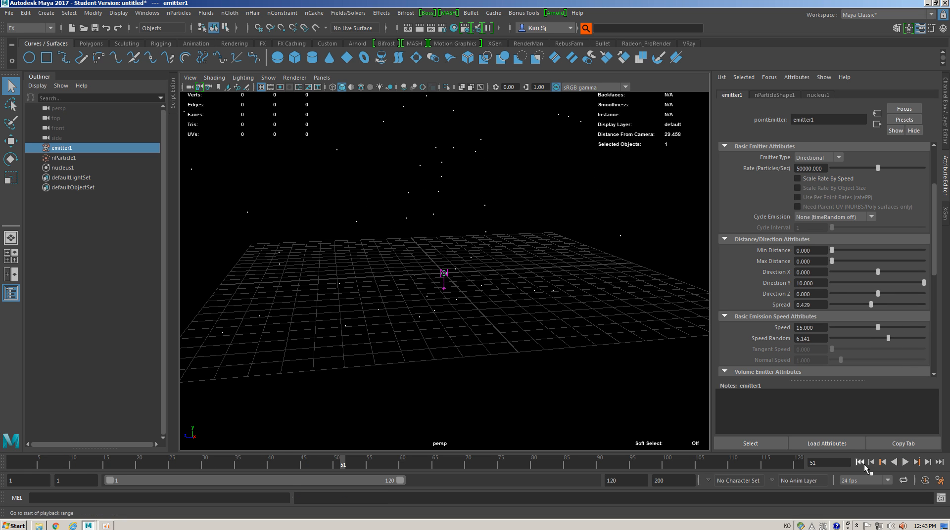
# - Set emitter1's Speed Random to about 6.141, replay the simulation, and clear the selection
pyautogui.click(905, 462)
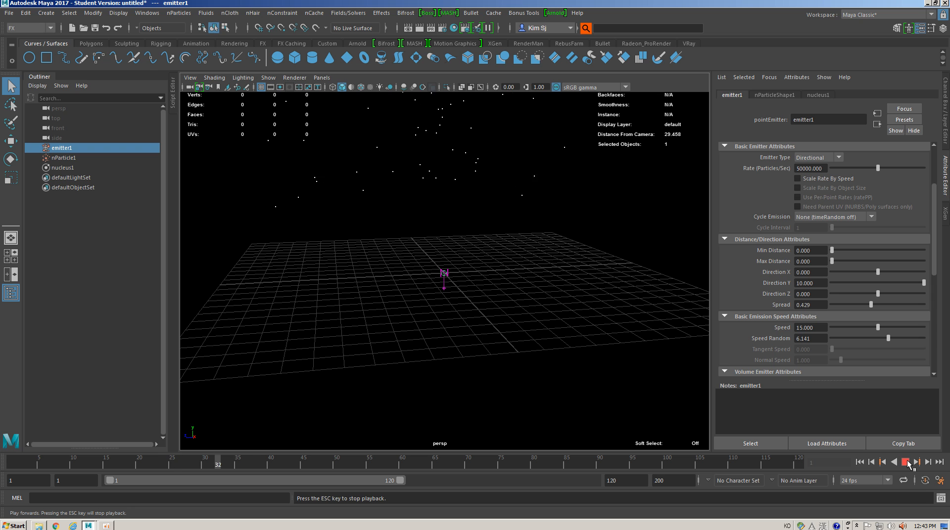
pyautogui.click(906, 462)
pyautogui.scroll(-5, 466, 304)
pyautogui.click(549, 305)
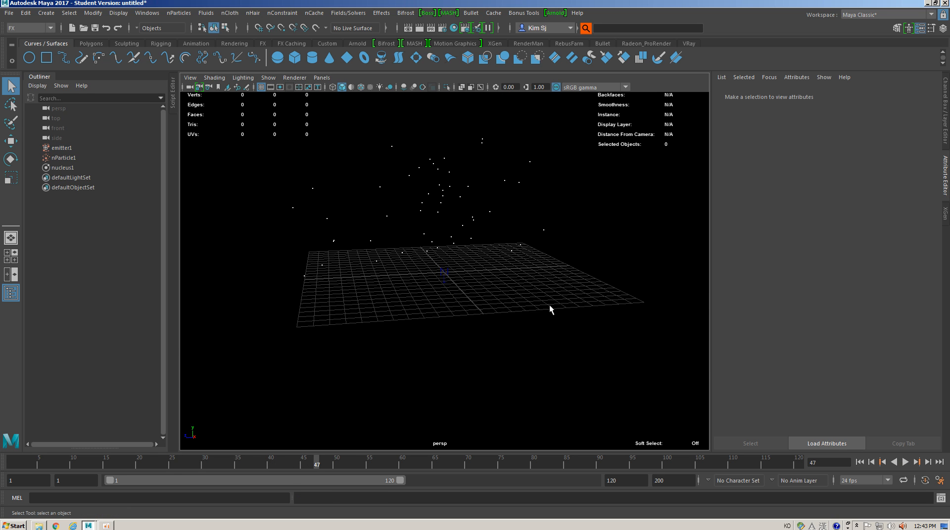
# - Examine the paused particle burst from several angles and distances to judge how it spreads over the grid
pyautogui.scroll(4, 497, 272)
pyautogui.moveTo(417, 243); pyautogui.dragTo(479, 304)
pyautogui.click(490, 308)
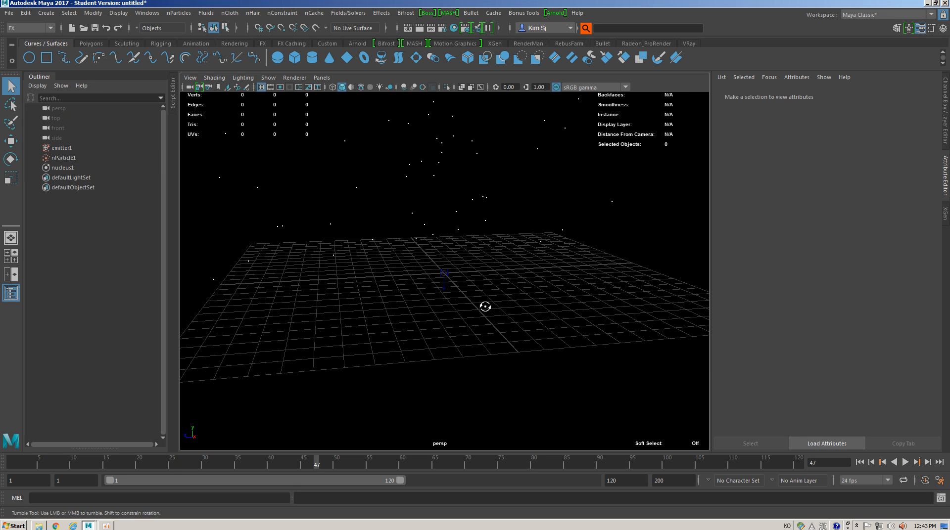
pyautogui.moveTo(483, 224); pyautogui.dragTo(437, 198)
pyautogui.keyDown('alt'); pyautogui.moveTo(519, 258); pyautogui.dragTo(506, 319); pyautogui.keyUp('alt')
pyautogui.click(519, 336)
pyautogui.click(464, 246)
pyautogui.click(496, 315)
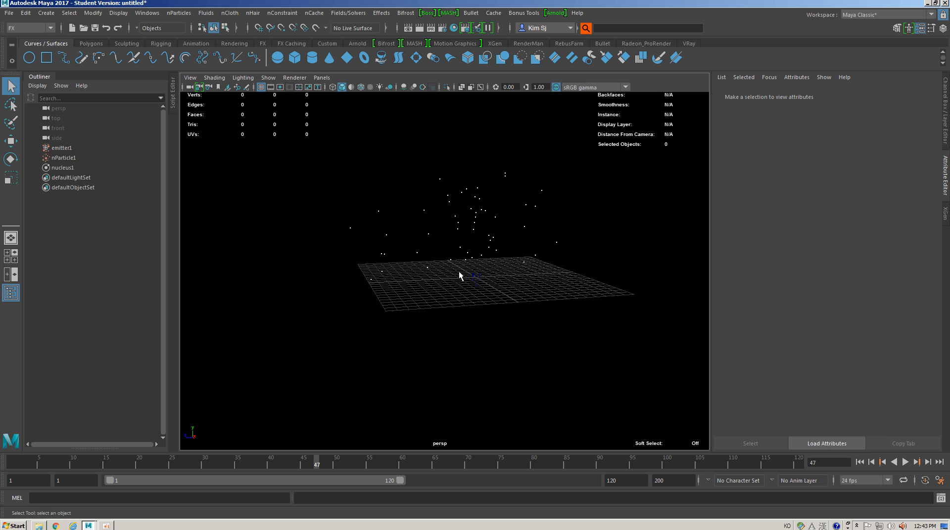
pyautogui.keyDown('alt'); pyautogui.moveTo(458, 272); pyautogui.dragTo(409, 297); pyautogui.keyUp('alt')
# - Create a 3D fluid container with the default settings at the particle burst's origin
pyautogui.click(206, 13)
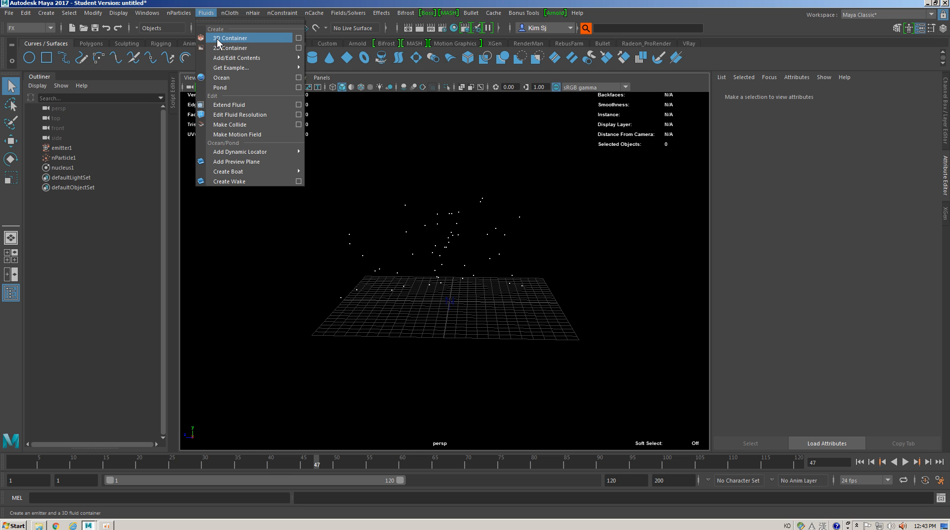
pyautogui.click(217, 38)
pyautogui.moveTo(396, 240)
pyautogui.keyDown('alt'); pyautogui.mouseDown()
pyautogui.moveTo(402, 245)
pyautogui.moveTo(392, 244)
pyautogui.mouseUp(); pyautogui.keyUp('alt')
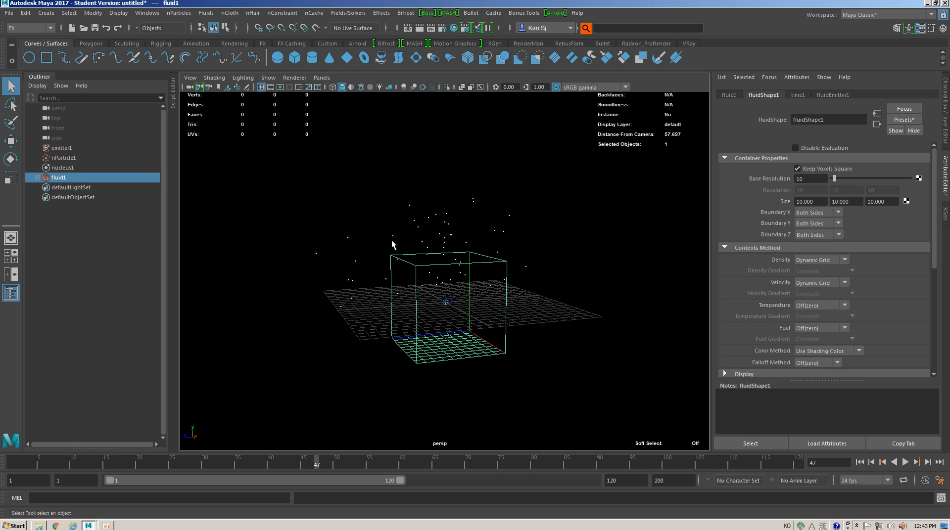
pyautogui.scroll(3, 464, 296)
# - Examine the new fluid container around the particles and look through fluidShape1's attributes
pyautogui.click(205, 13)
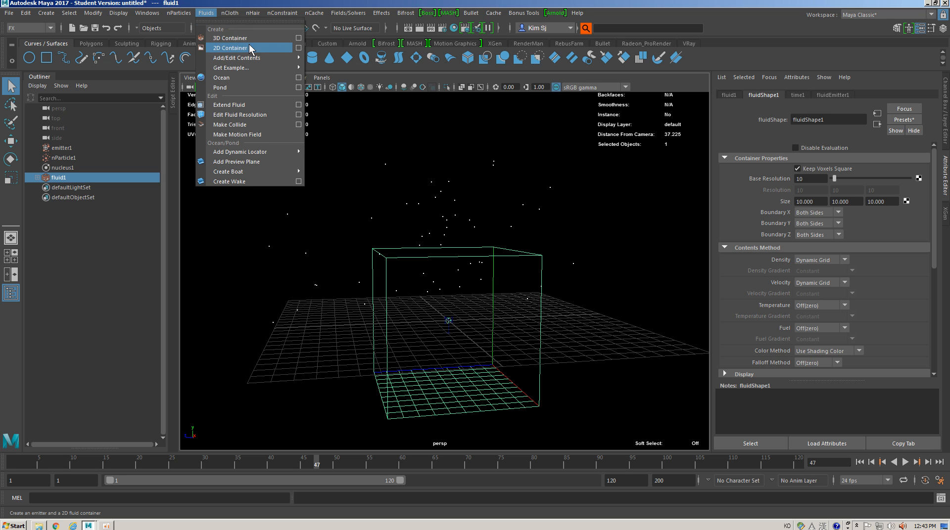
pyautogui.click(573, 332)
pyautogui.moveTo(456, 377); pyautogui.dragTo(456, 378)
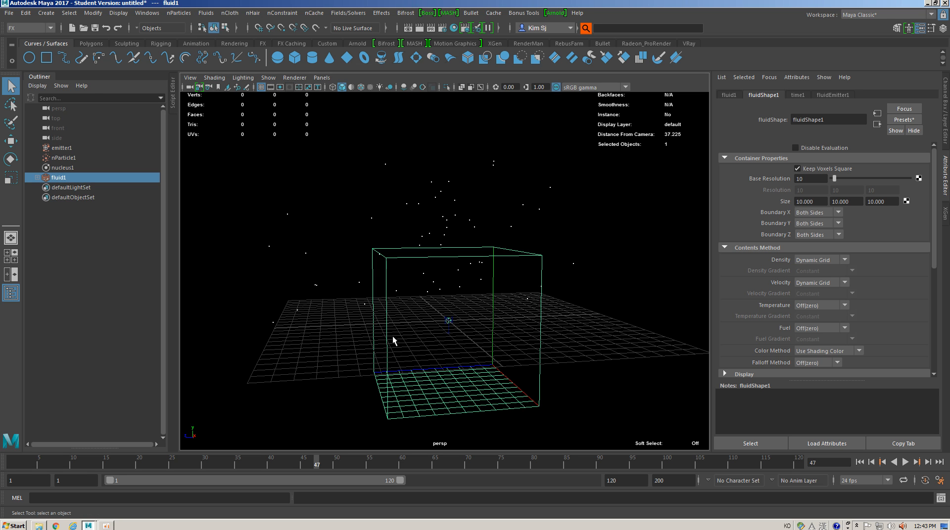
pyautogui.click(72, 187)
pyautogui.click(56, 180)
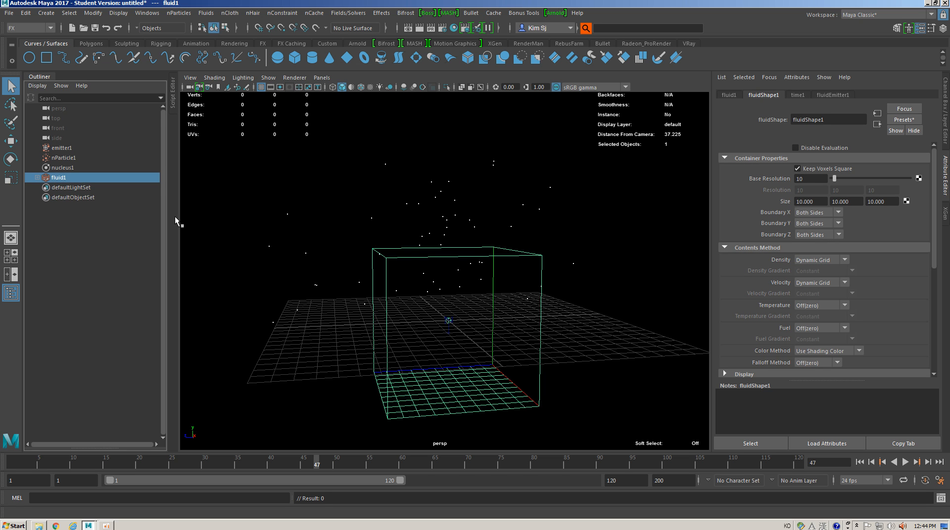
pyautogui.keyDown('alt'); pyautogui.moveTo(449, 337); pyautogui.dragTo(354, 318); pyautogui.keyUp('alt')
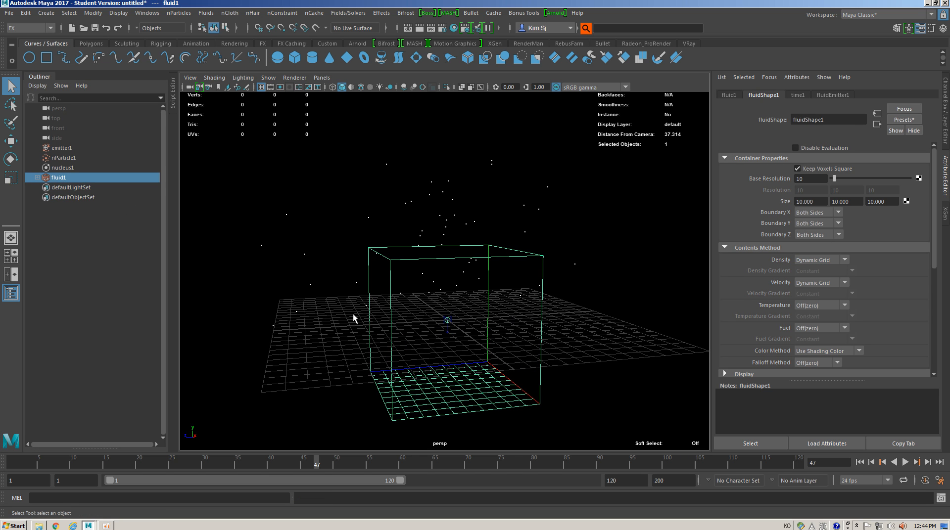
pyautogui.keyDown('alt'); pyautogui.moveTo(476, 319); pyautogui.dragTo(525, 319); pyautogui.keyUp('alt')
pyautogui.scroll(-5, 779, 227)
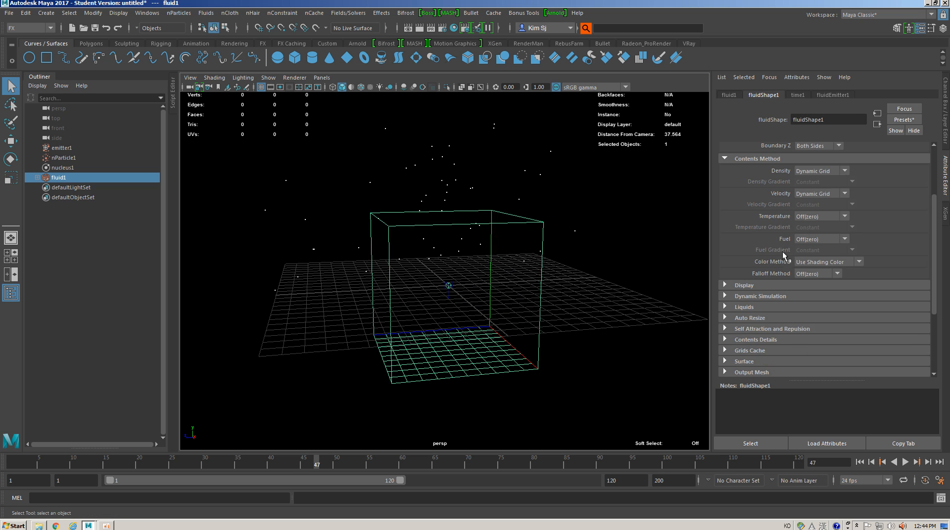
pyautogui.keyDown('alt'); pyautogui.moveTo(597, 294); pyautogui.dragTo(534, 285); pyautogui.keyUp('alt')
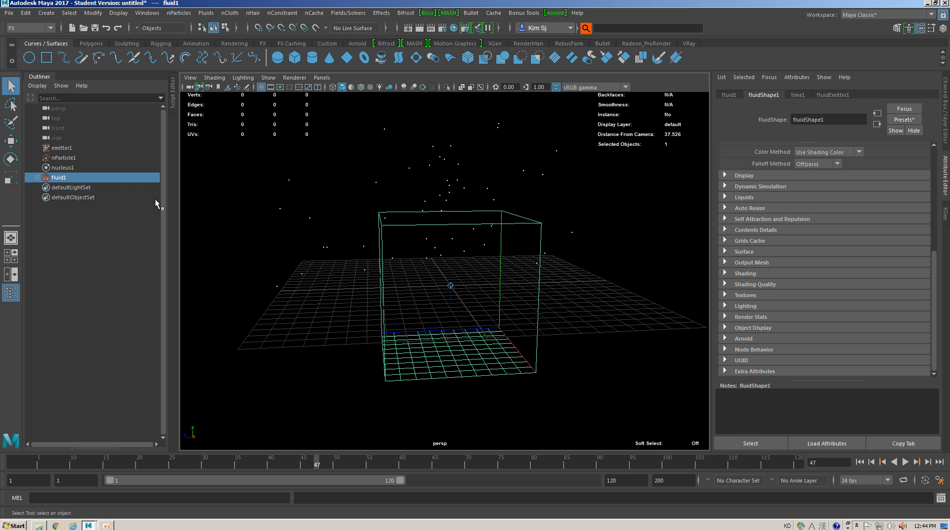
# - Delete the default fluidEmitter1 from inside fluid1 and reselect the fluid container
pyautogui.click(37, 177)
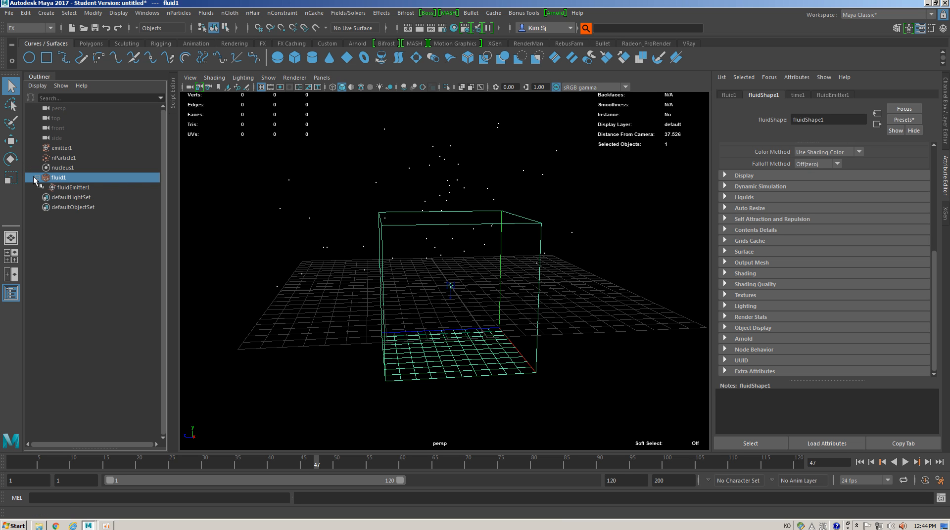
pyautogui.press('f')
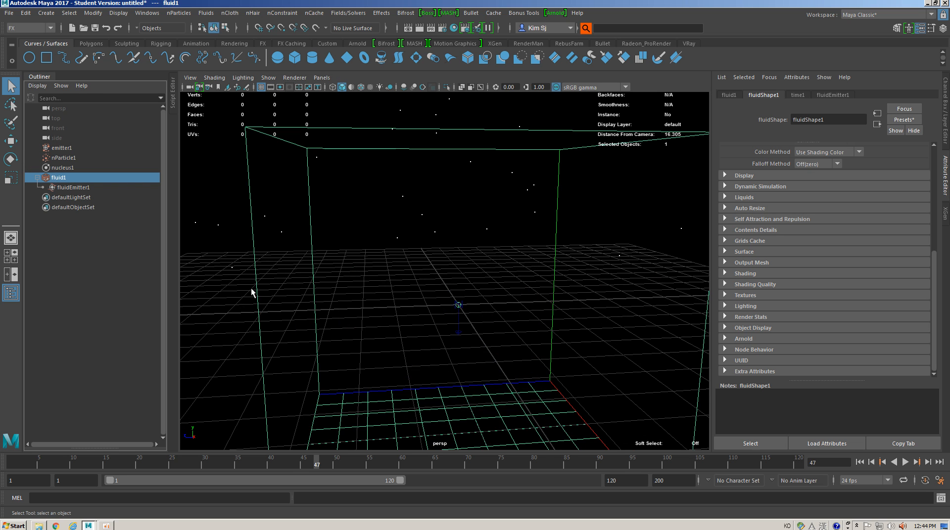
pyautogui.click(82, 187)
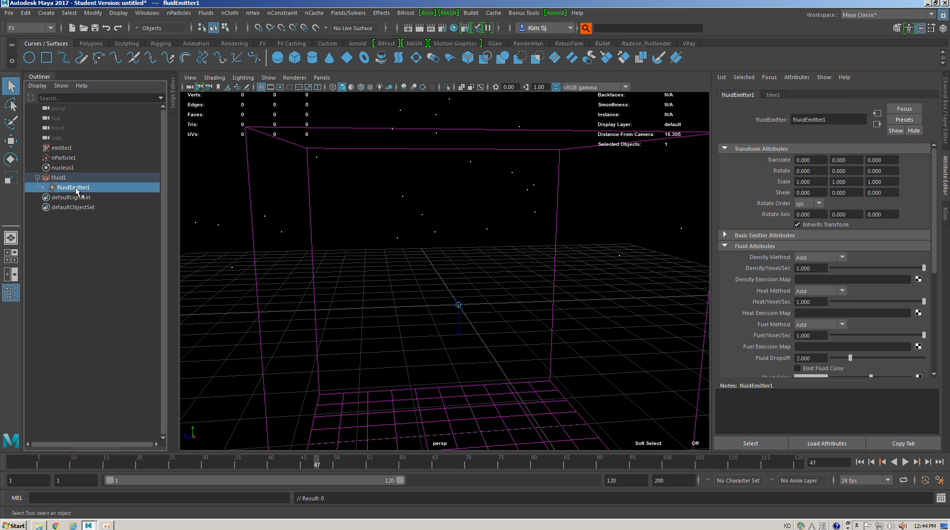
pyautogui.press('Delete')
pyautogui.click(60, 178)
pyautogui.scroll(-3, 393, 219)
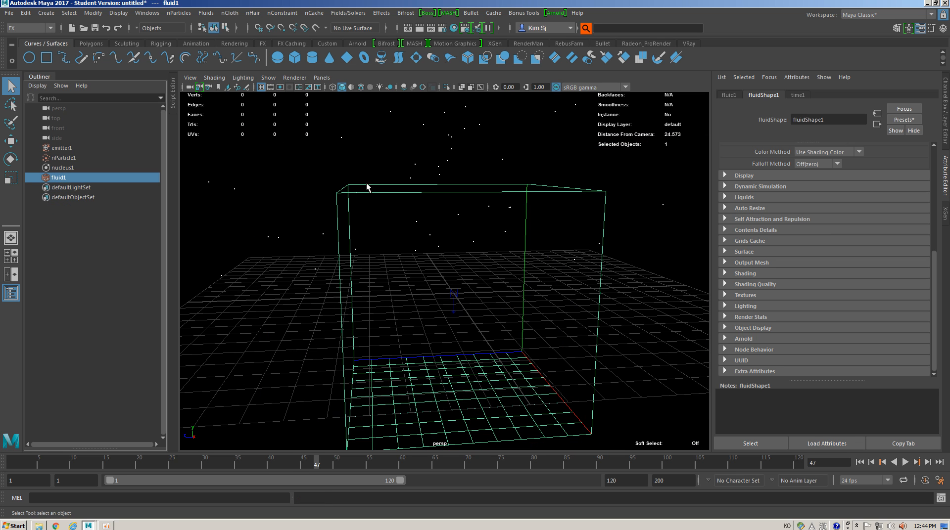
# - Select nParticle1 together with fluid1 and apply Emit from Object so the particles emit fluid into the container
pyautogui.click(75, 157)
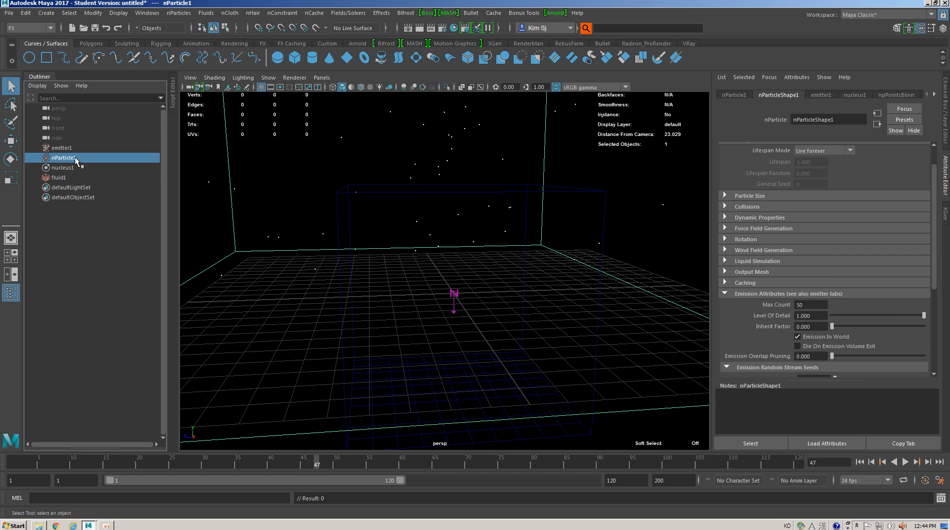
pyautogui.scroll(-3, 539, 236)
pyautogui.scroll(3, 434, 217)
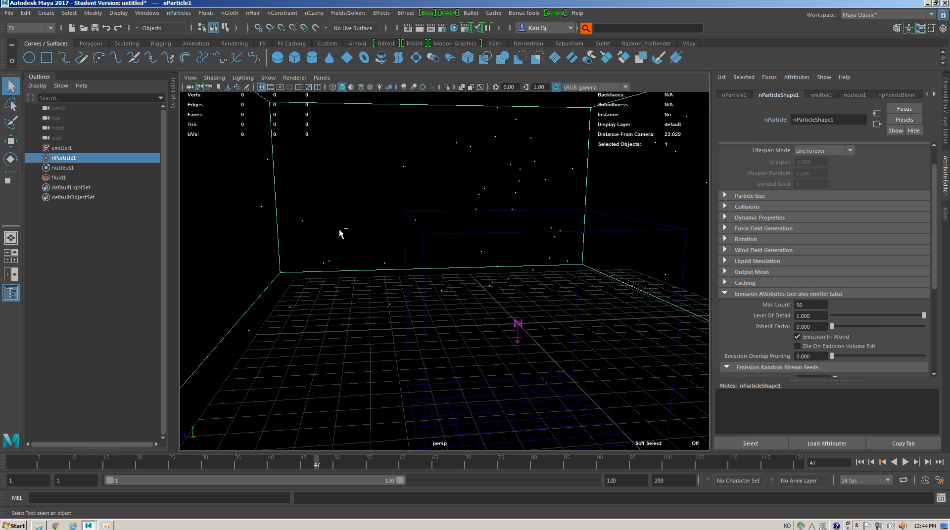
pyautogui.keyDown('ctrl'); pyautogui.click(70, 177); pyautogui.keyUp('ctrl')
pyautogui.scroll(-3, 476, 233)
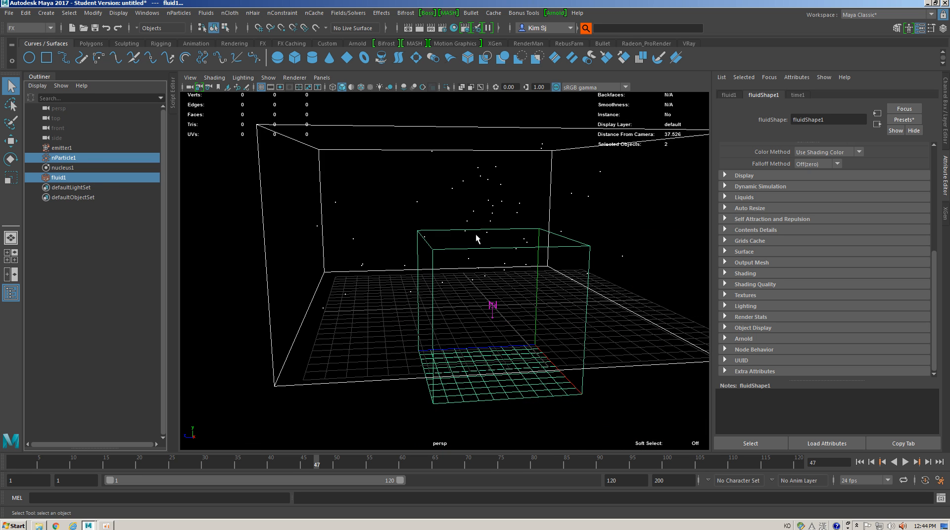
pyautogui.scroll(3, 502, 258)
pyautogui.scroll(-3, 492, 259)
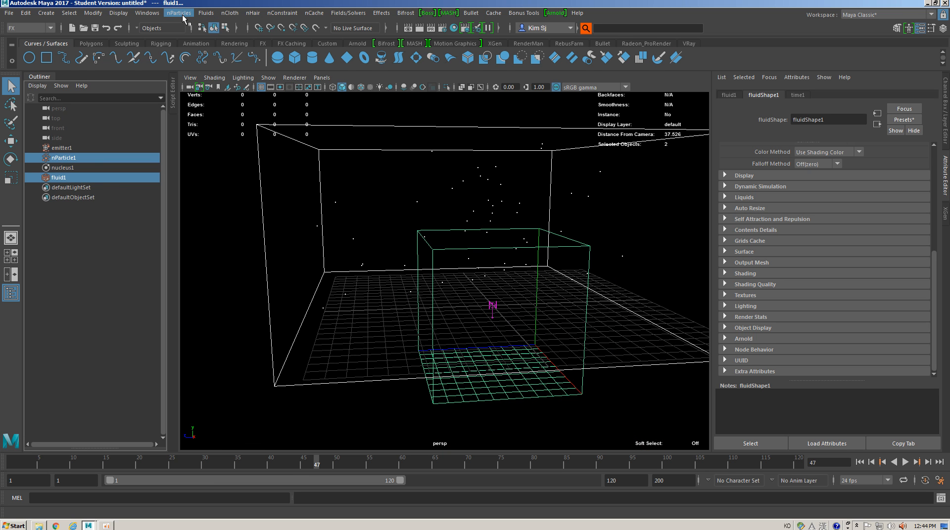
pyautogui.click(207, 14)
pyautogui.moveTo(238, 60)
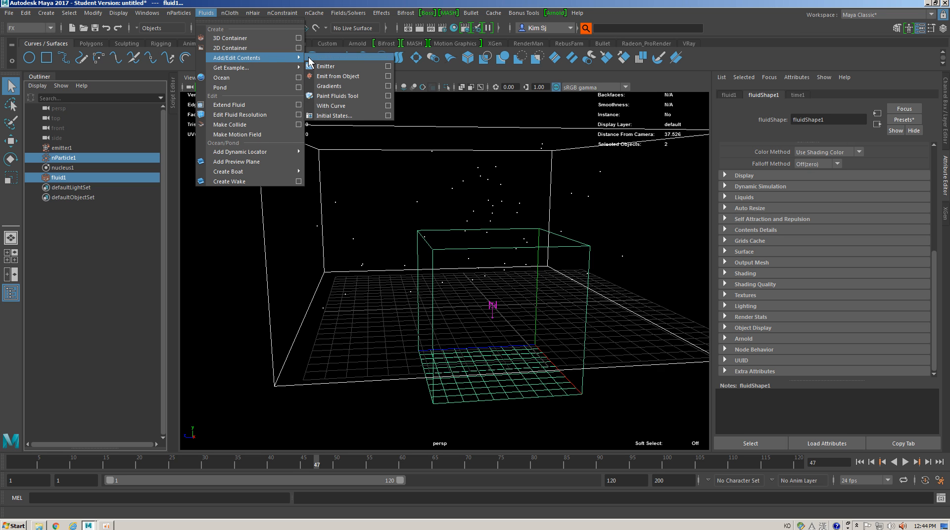
pyautogui.click(332, 77)
# - Clear the selection and replay the simulation from the first frame to check the smoke emitted by the particles
pyautogui.keyDown('alt'); pyautogui.moveTo(448, 242); pyautogui.dragTo(441, 234); pyautogui.keyUp('alt')
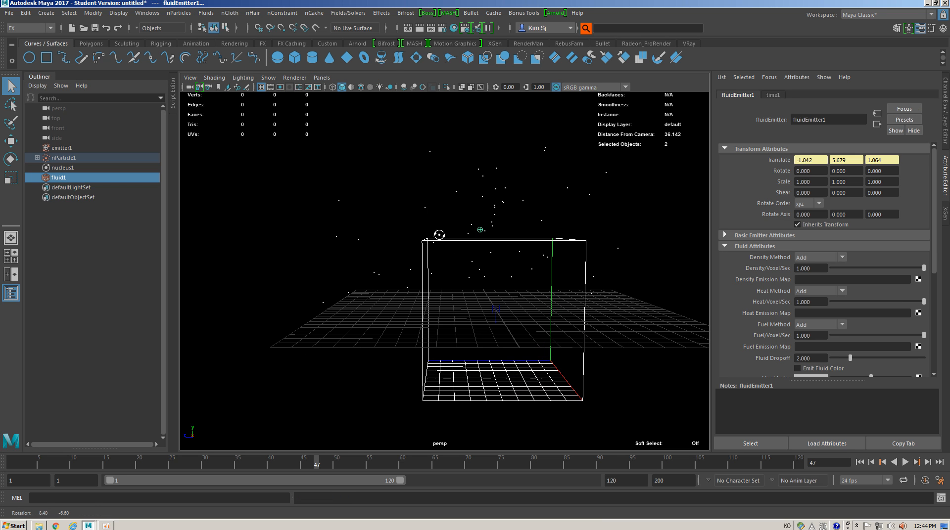
pyautogui.click(563, 420)
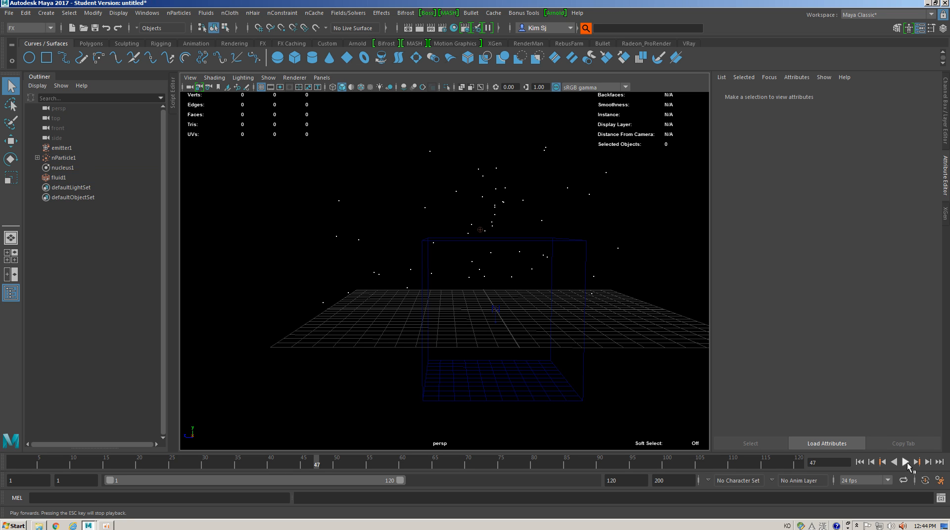
pyautogui.click(905, 462)
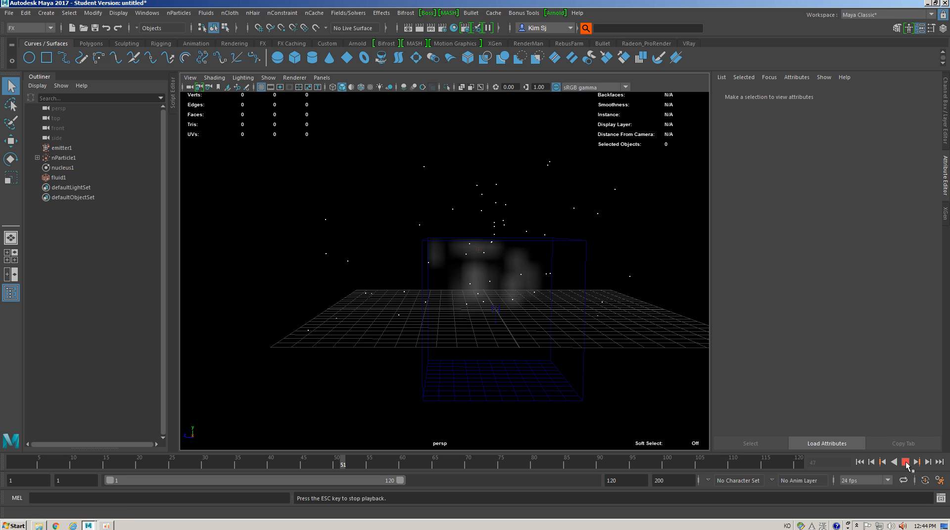
pyautogui.click(859, 462)
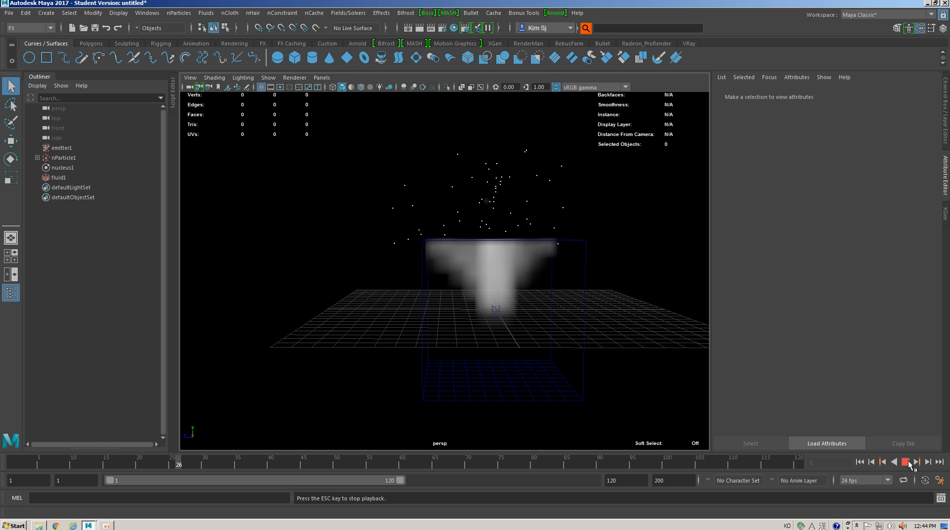
pyautogui.click(905, 462)
# - Select the fluid container, inspect the smoke inside its bounds, and return the timeline to the first frame
pyautogui.keyDown('alt'); pyautogui.moveTo(532, 340); pyautogui.dragTo(593, 328); pyautogui.keyUp('alt')
pyautogui.click(544, 389)
pyautogui.keyDown('alt'); pyautogui.moveTo(544, 388); pyautogui.dragTo(557, 376); pyautogui.keyUp('alt')
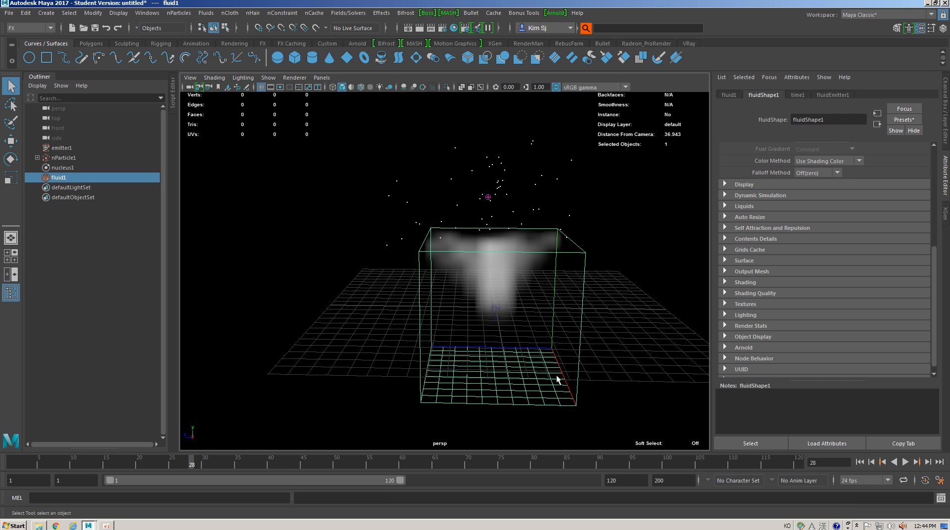
pyautogui.keyDown('alt'); pyautogui.moveTo(434, 276); pyautogui.dragTo(453, 202); pyautogui.keyUp('alt')
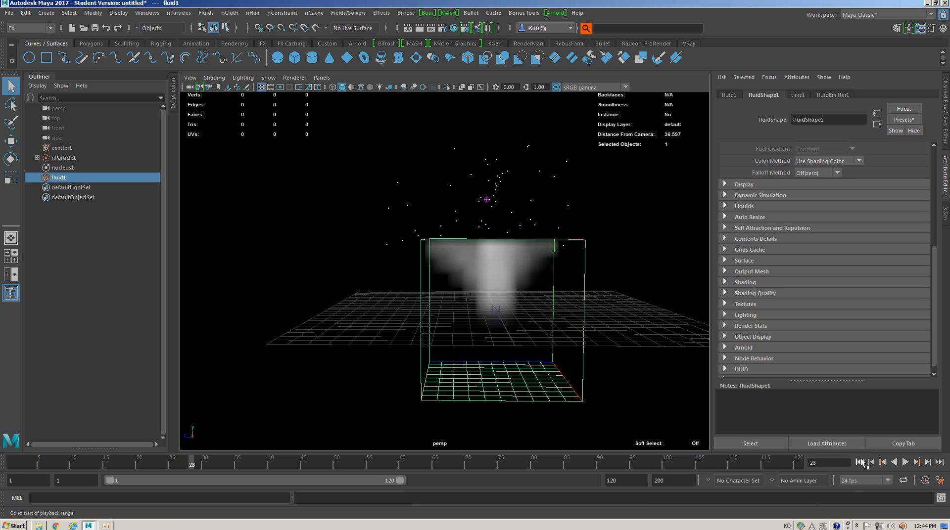
pyautogui.click(859, 462)
pyautogui.keyDown('alt'); pyautogui.moveTo(697, 337); pyautogui.dragTo(617, 337); pyautogui.keyUp('alt')
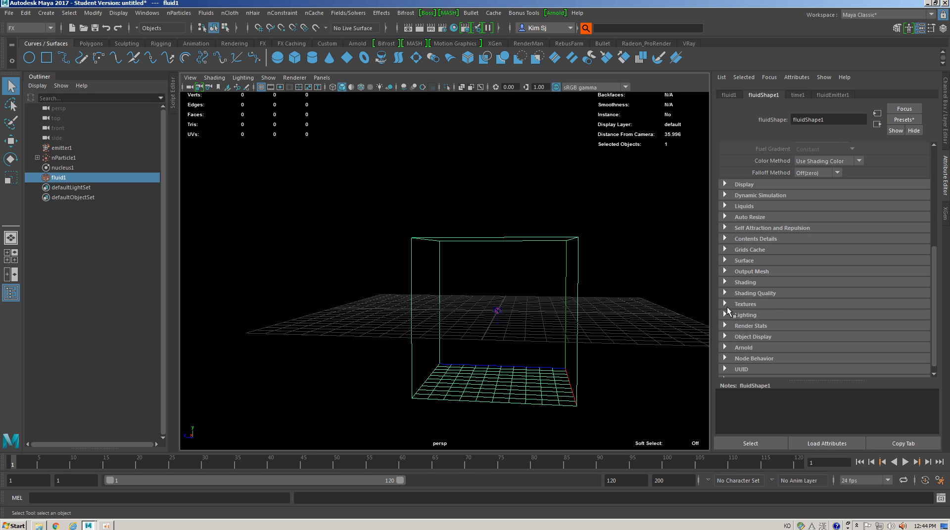
# - Enable Auto Resize on fluidShape1 and play the simulation to check how the container follows the smoke
pyautogui.scroll(5, 727, 303)
pyautogui.click(832, 95)
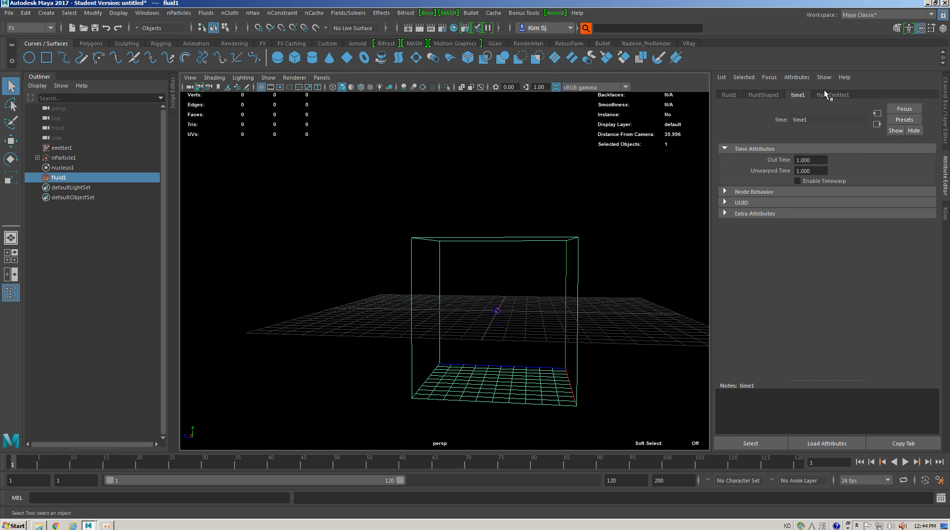
pyautogui.scroll(-5, 770, 269)
pyautogui.scroll(3, 763, 283)
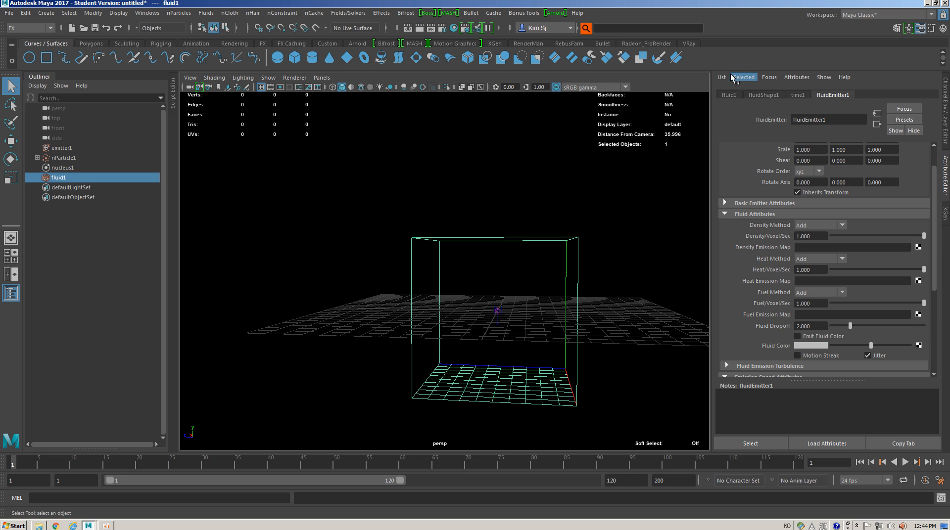
pyautogui.click(728, 95)
pyautogui.click(764, 95)
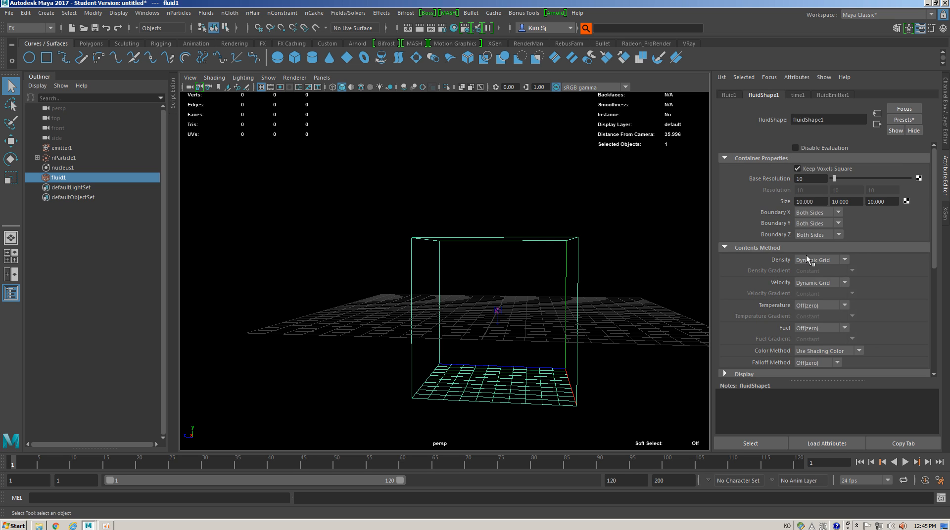
pyautogui.scroll(-6, 796, 250)
pyautogui.click(762, 259)
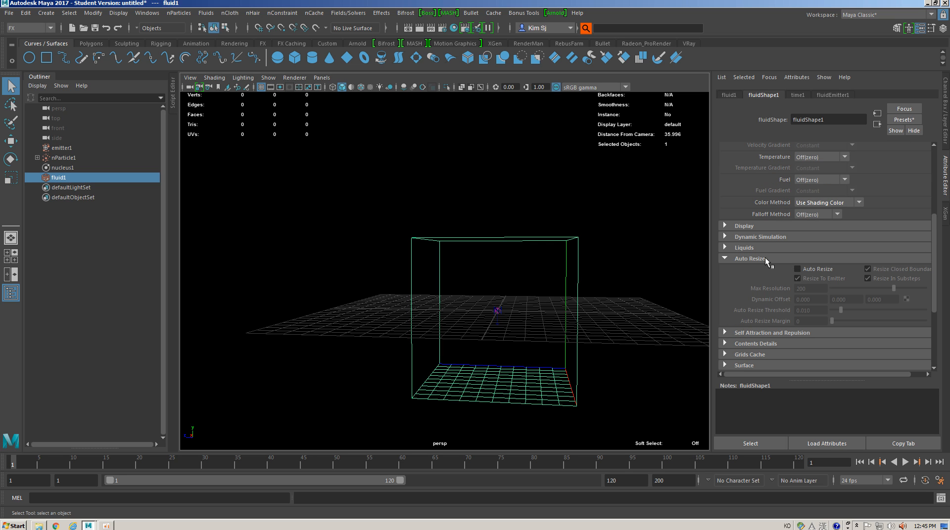
pyautogui.click(809, 268)
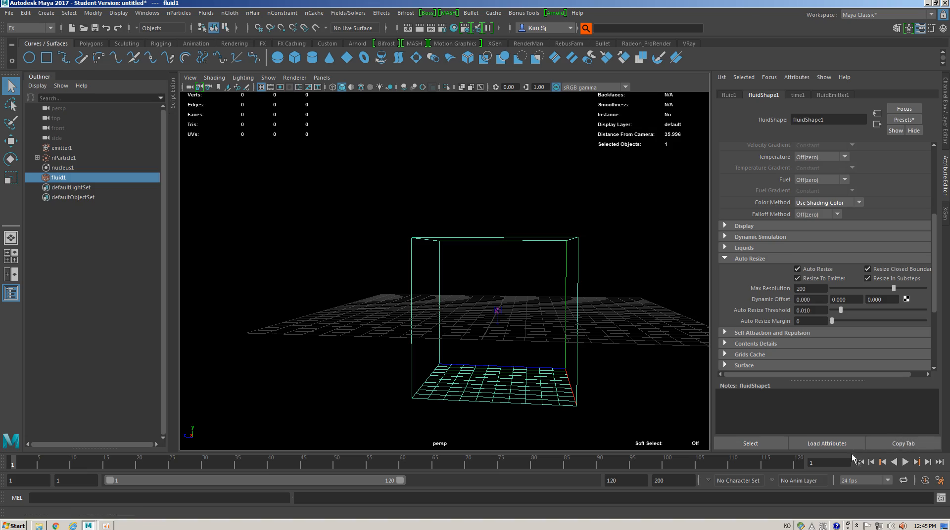
pyautogui.click(904, 462)
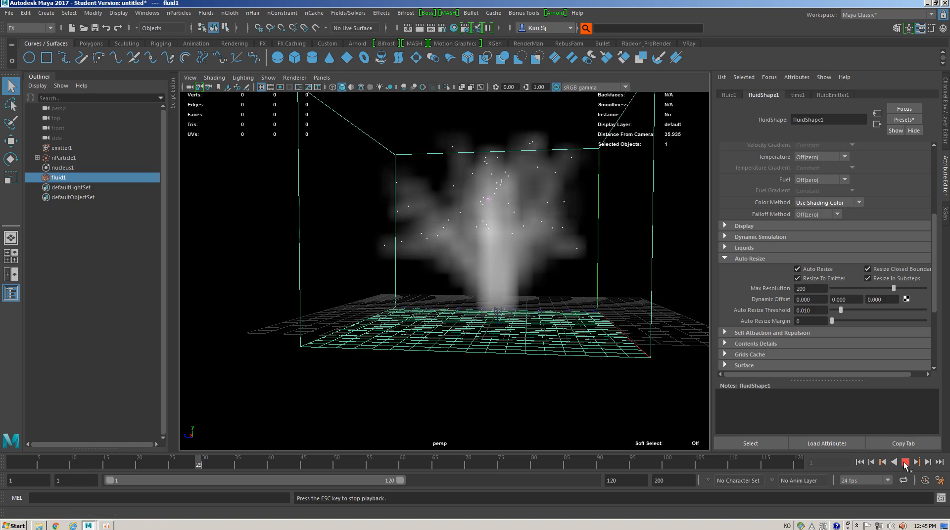
pyautogui.keyDown('alt'); pyautogui.moveTo(387, 326); pyautogui.dragTo(421, 278); pyautogui.keyUp('alt')
# - Set the fluid container's Base Resolution to 50 and replay the simulation to about frame 25
pyautogui.scroll(5, 803, 182)
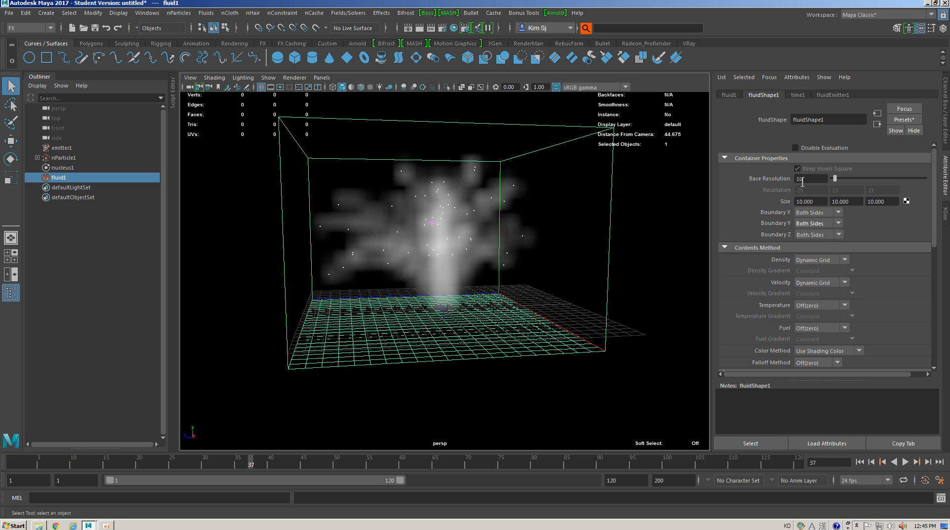
pyautogui.click(813, 177)
pyautogui.write('50')
pyautogui.press('Return')
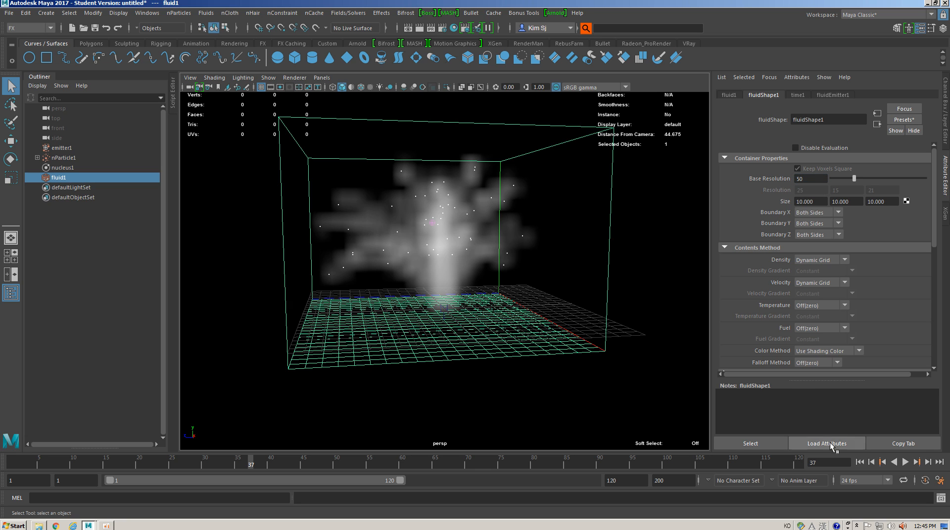
pyautogui.click(905, 462)
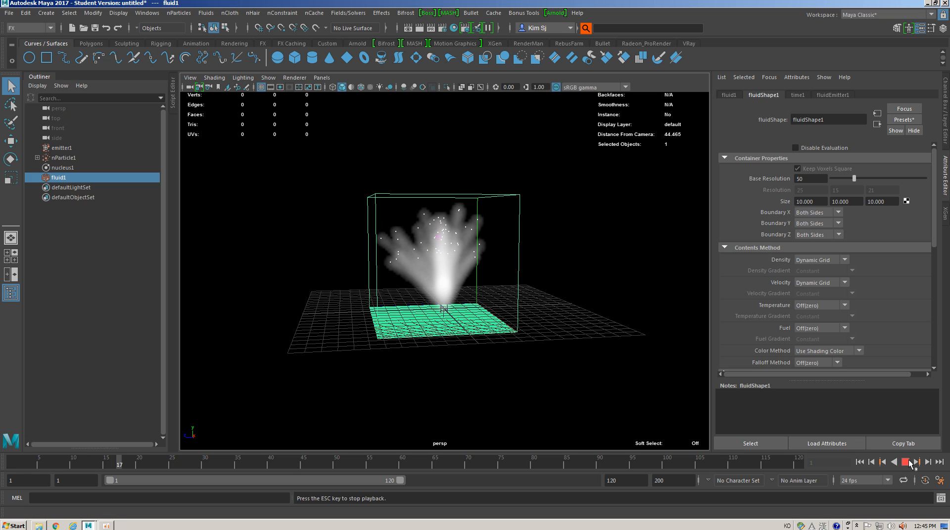
pyautogui.press('Escape')
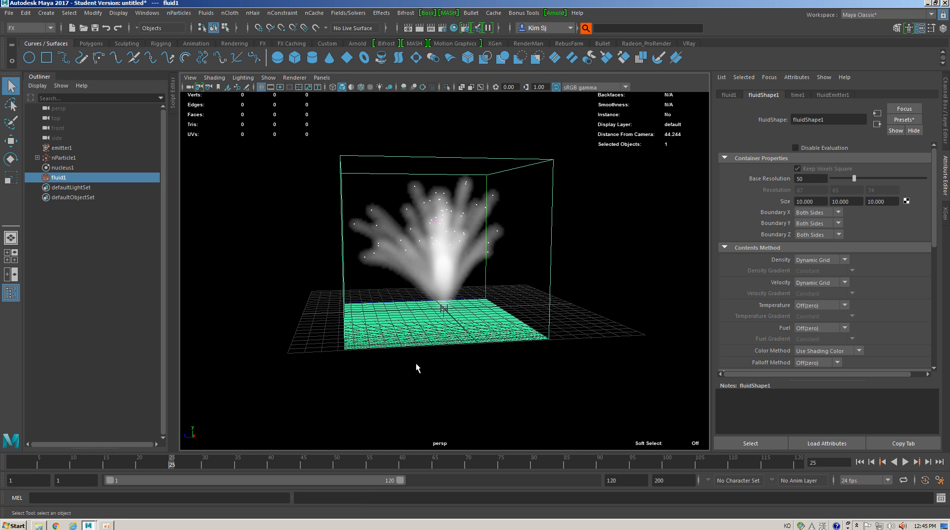
# - Change the fluid container's Boundary Draw display from the bottom grid to Bounding box
pyautogui.scroll(10, 415, 363)
pyautogui.scroll(5, 519, 271)
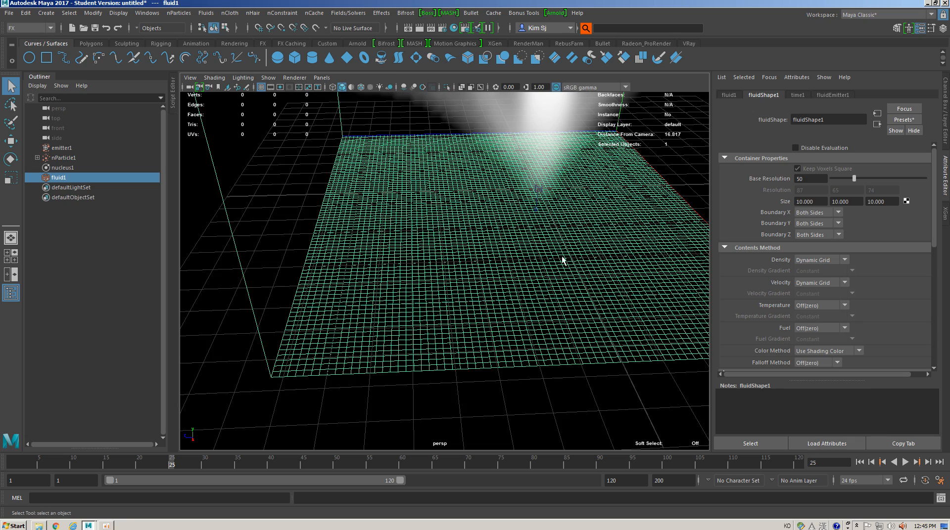
pyautogui.keyDown('alt'); pyautogui.moveTo(497, 258); pyautogui.dragTo(474, 255, button='middle'); pyautogui.keyUp('alt')
pyautogui.scroll(-3, 867, 290)
pyautogui.scroll(2, 851, 284)
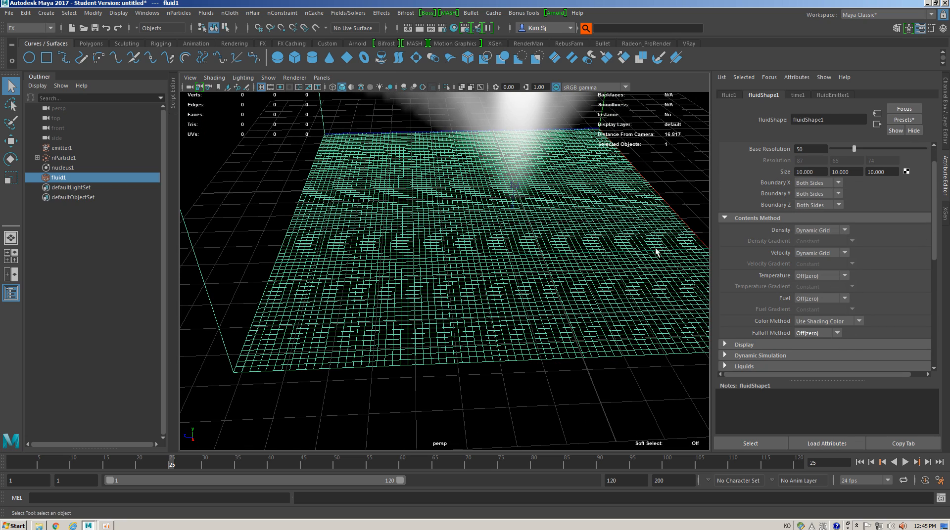
pyautogui.scroll(-3, 381, 241)
pyautogui.scroll(-3, 901, 301)
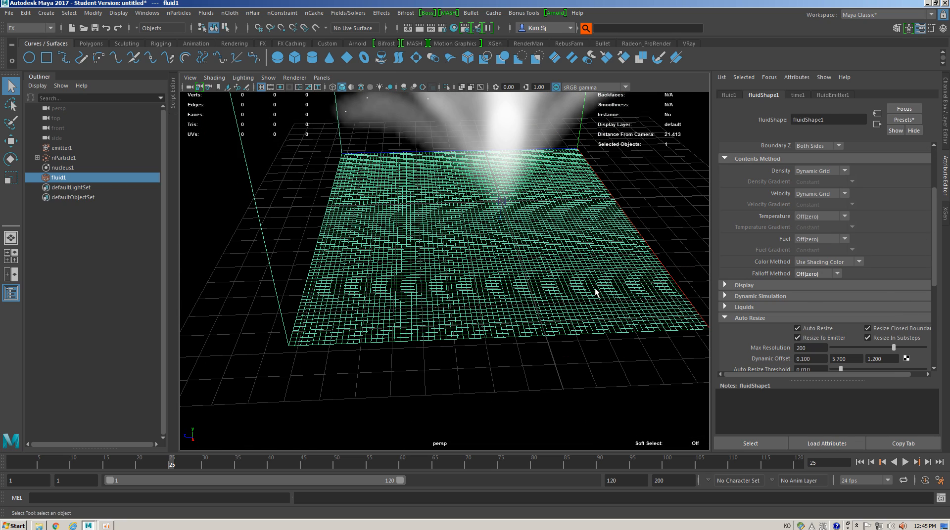
pyautogui.click(766, 285)
pyautogui.scroll(-1, 818, 304)
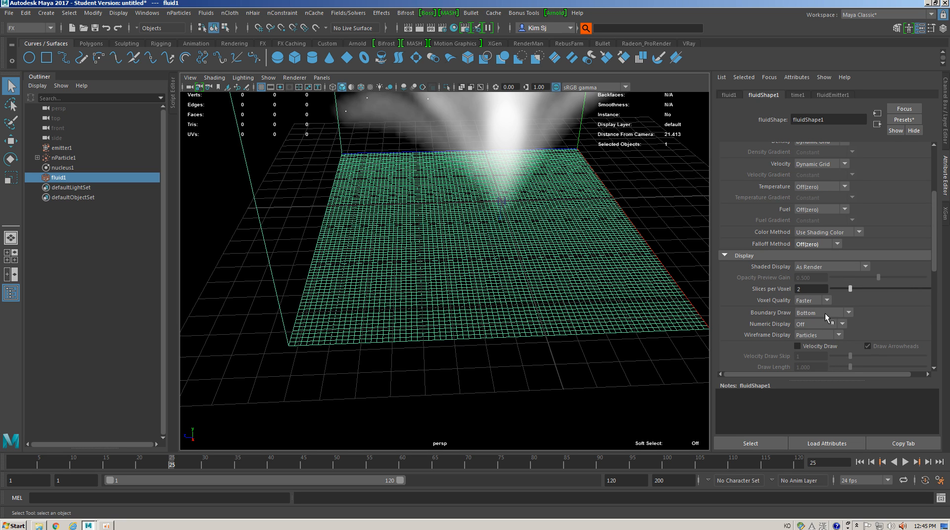
pyautogui.click(824, 313)
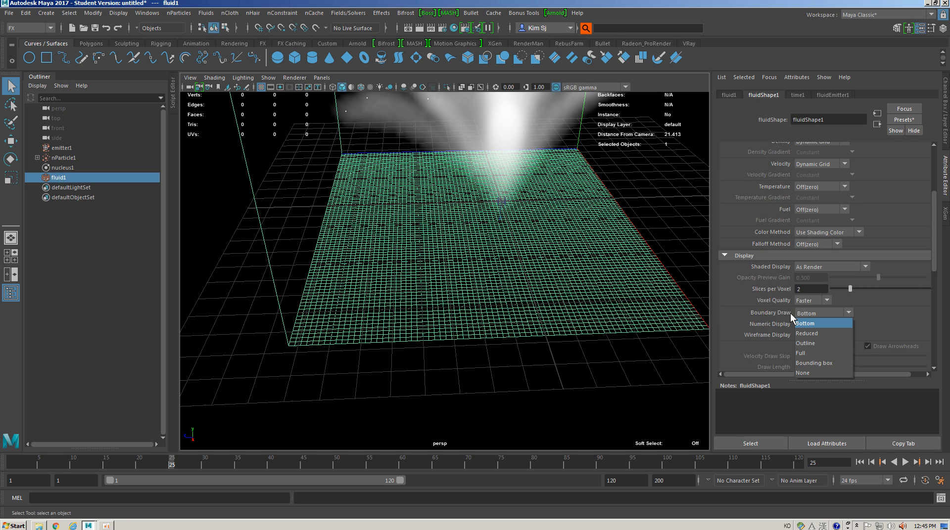
pyautogui.click(817, 361)
pyautogui.keyDown('alt'); pyautogui.moveTo(543, 335); pyautogui.dragTo(471, 350); pyautogui.keyUp('alt')
pyautogui.keyDown('alt'); pyautogui.moveTo(544, 318); pyautogui.dragTo(514, 340); pyautogui.keyUp('alt')
pyautogui.scroll(-3, 831, 304)
pyautogui.scroll(2, 823, 299)
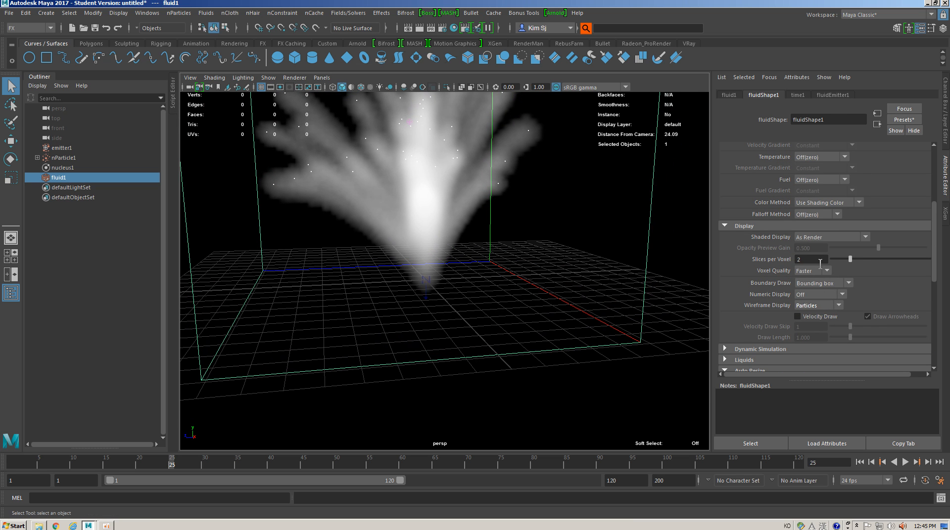
# - Set the fluid container's Auto Resize Margin to 1
pyautogui.click(755, 226)
pyautogui.scroll(-1, 793, 270)
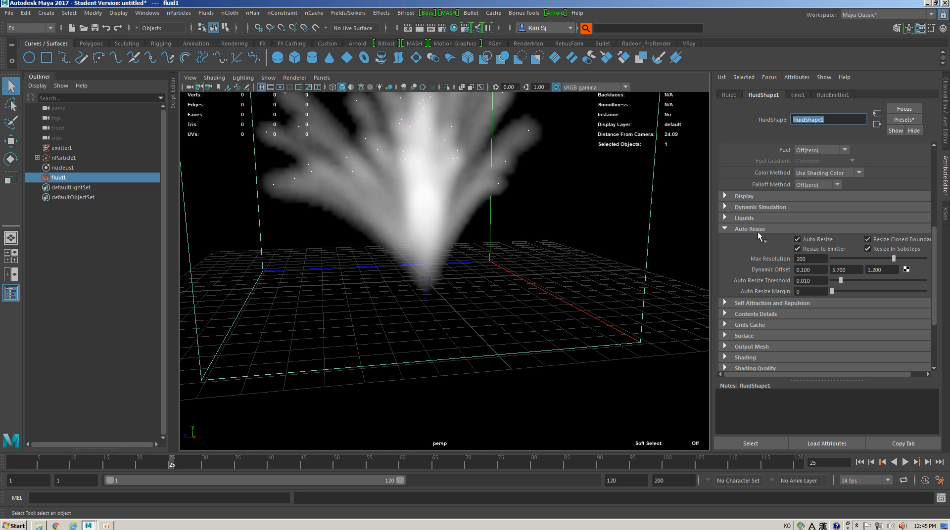
pyautogui.click(813, 290)
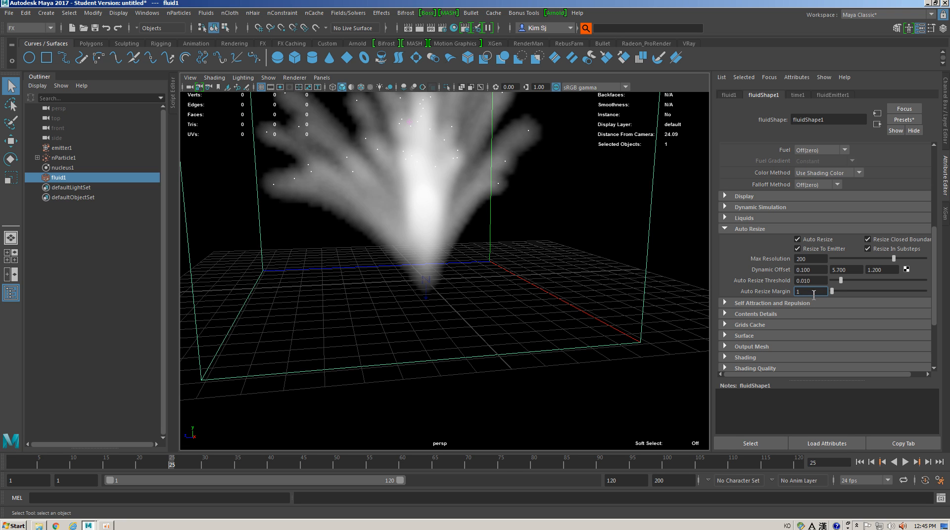
pyautogui.write('1')
pyautogui.press('Return')
pyautogui.click(768, 228)
# - Set the fluid's Temperature contents method to Gradient
pyautogui.scroll(5, 782, 237)
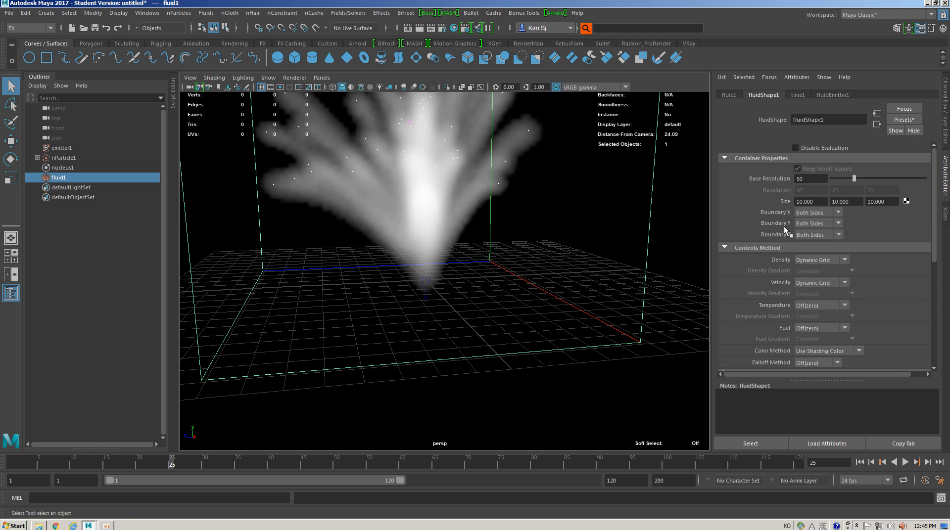
pyautogui.click(769, 158)
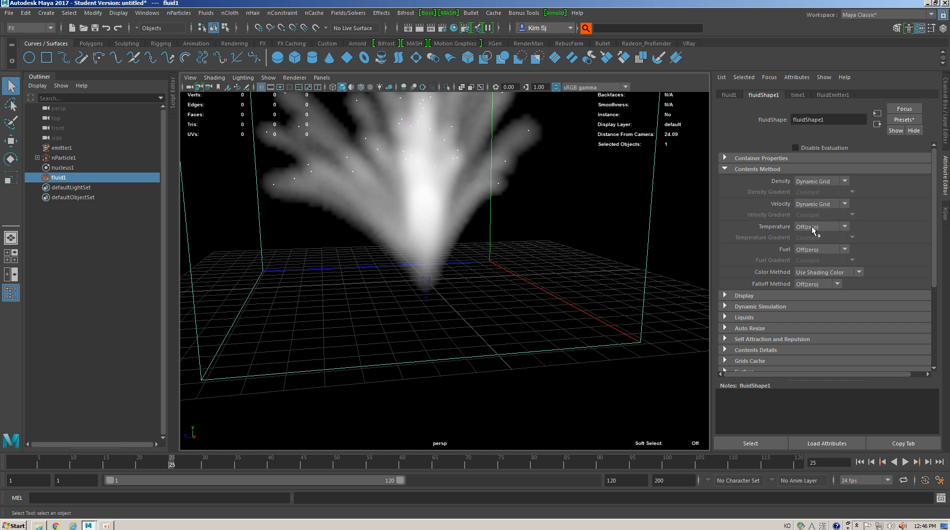
pyautogui.click(818, 227)
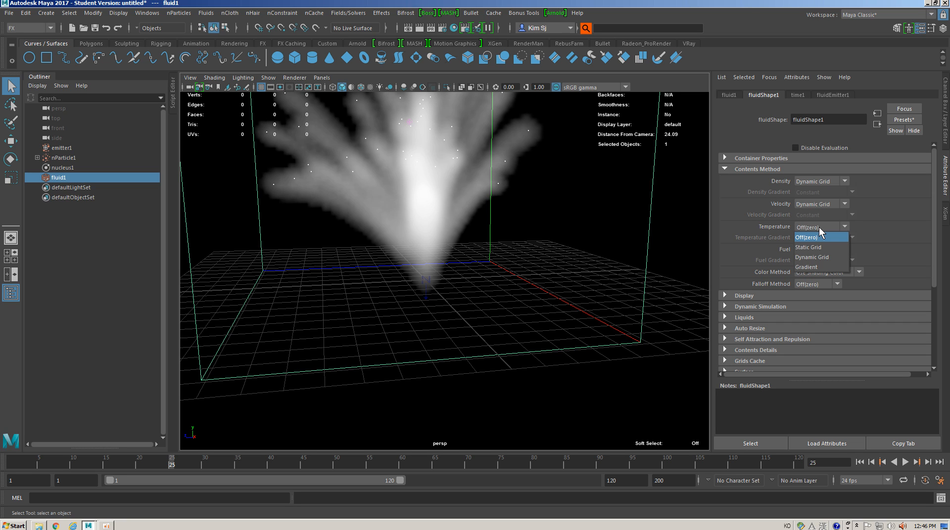
pyautogui.click(813, 267)
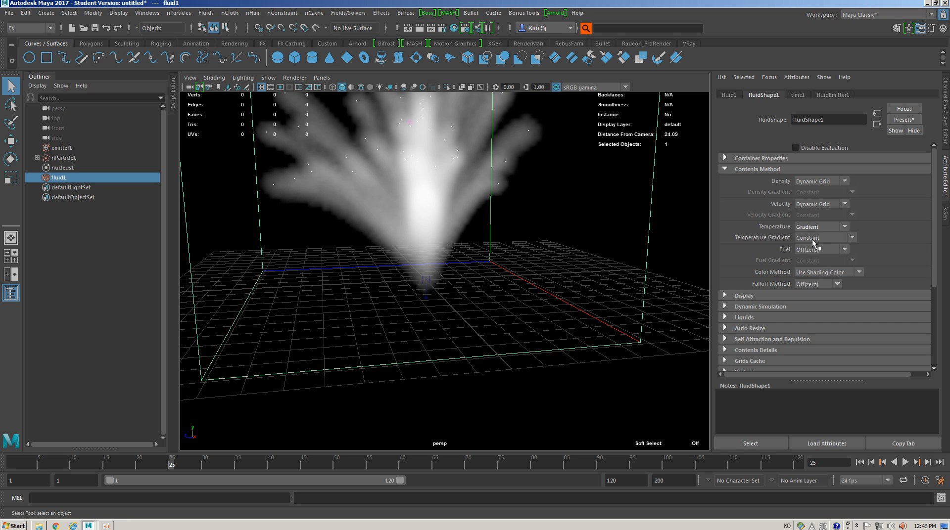
# - Darken the fluid's white shading color to a brightness value of about 0.84
pyautogui.scroll(-5, 868, 296)
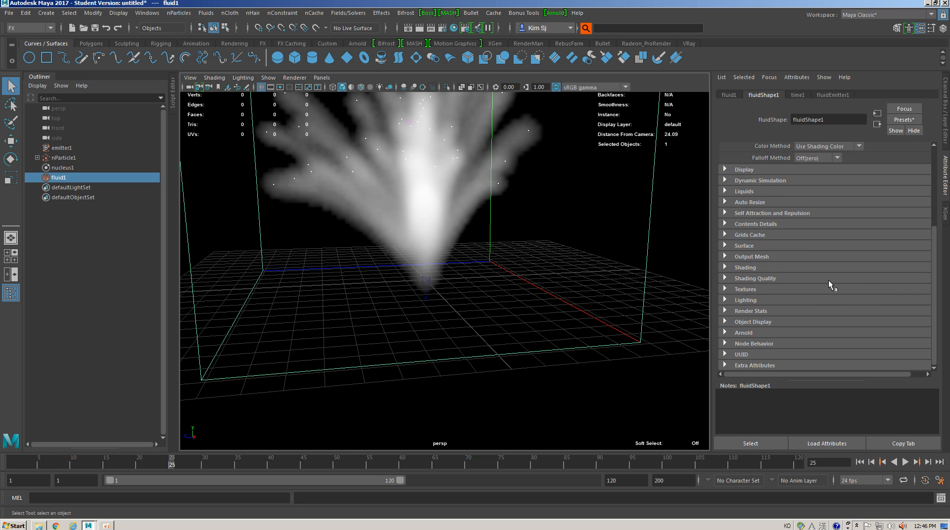
pyautogui.click(761, 268)
pyautogui.scroll(-3, 764, 274)
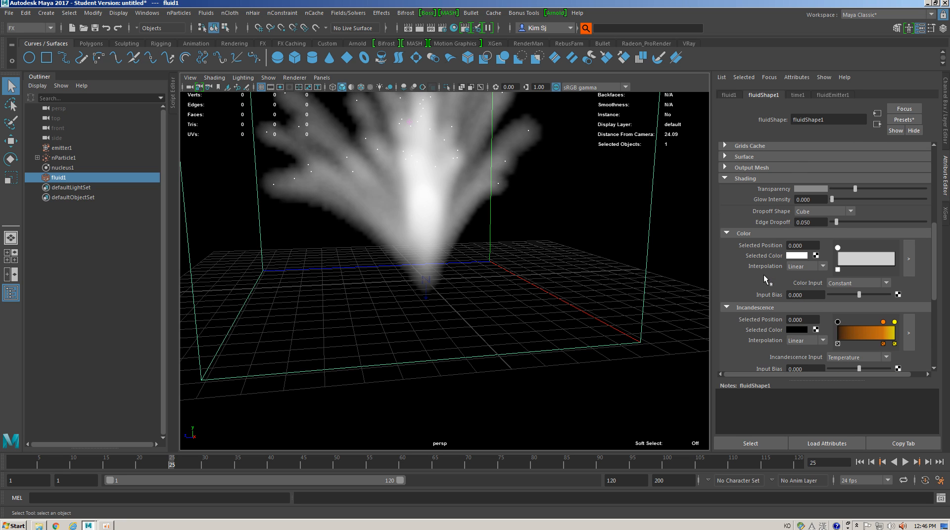
pyautogui.scroll(-1, 787, 265)
pyautogui.scroll(1, 791, 263)
pyautogui.click(786, 255)
pyautogui.click(774, 304)
pyautogui.moveTo(774, 305); pyautogui.dragTo(837, 301)
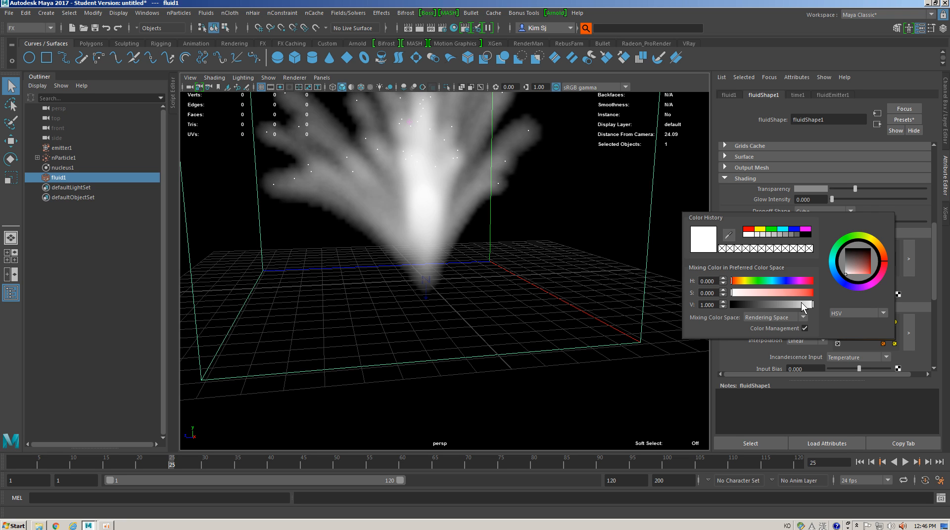
pyautogui.moveTo(802, 304)
pyautogui.mouseDown()
pyautogui.moveTo(814, 305)
pyautogui.moveTo(806, 305)
pyautogui.mouseUp()
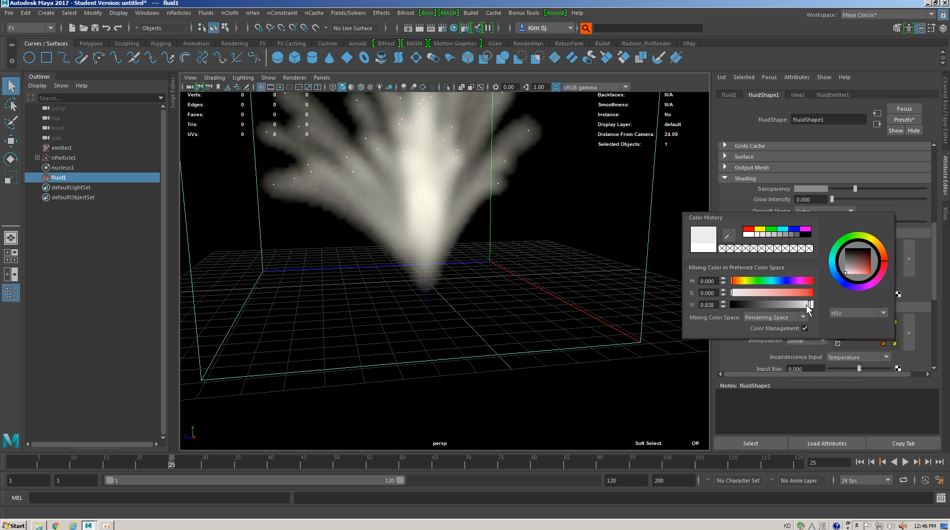
pyautogui.scroll(-3, 576, 249)
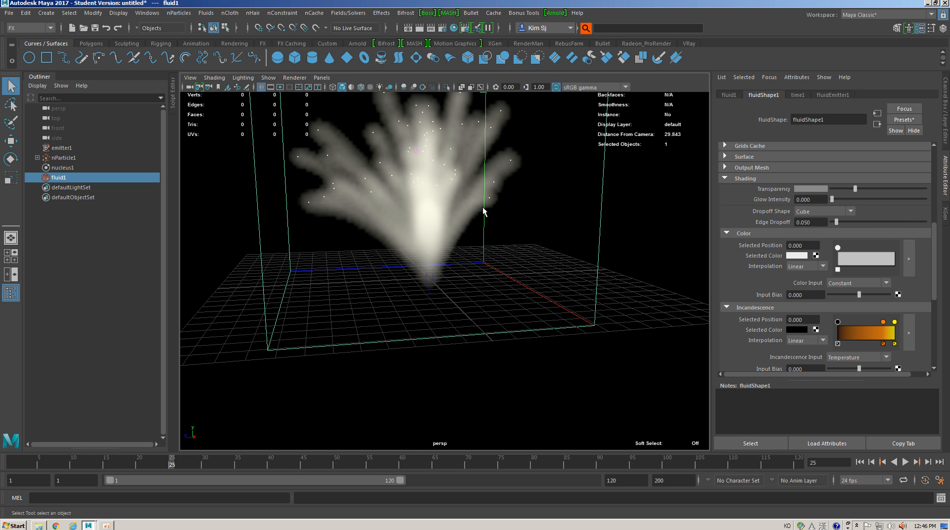
pyautogui.scroll(-3, 430, 221)
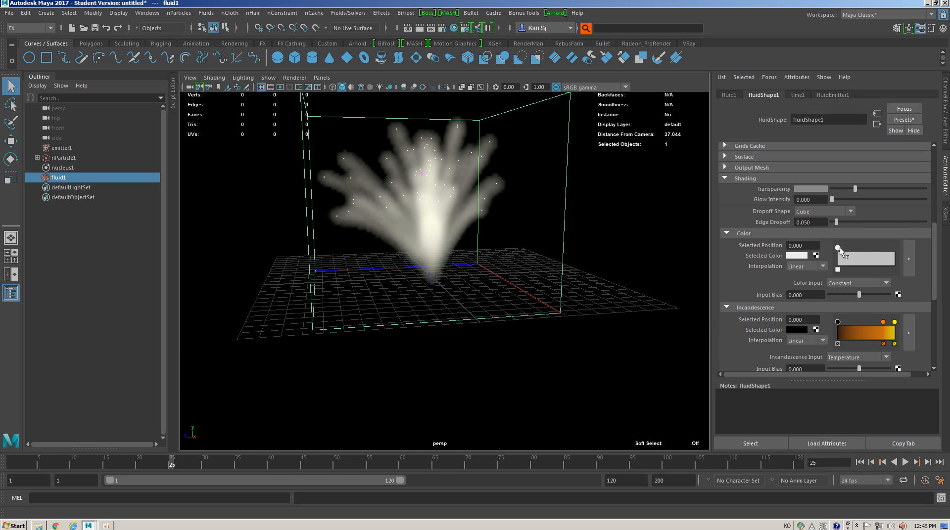
pyautogui.scroll(2, 866, 244)
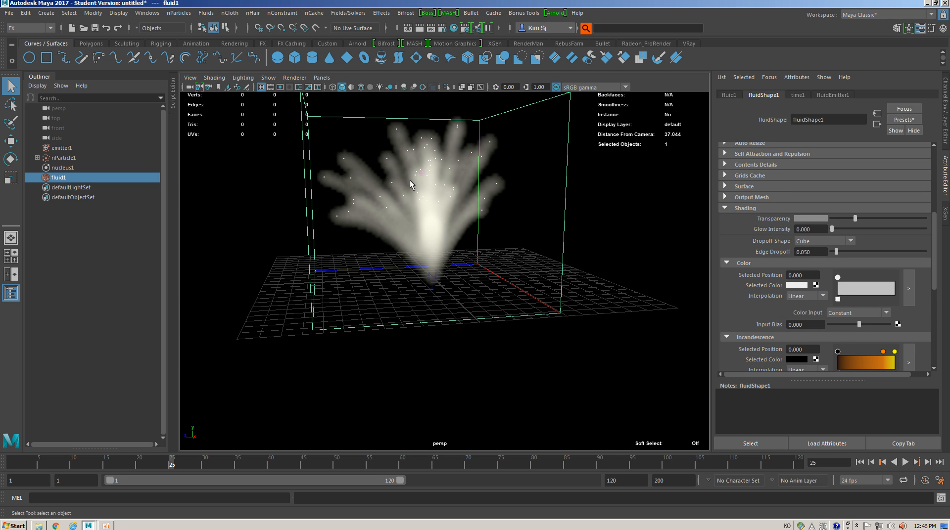
pyautogui.scroll(6, 410, 180)
pyautogui.scroll(-4, 847, 298)
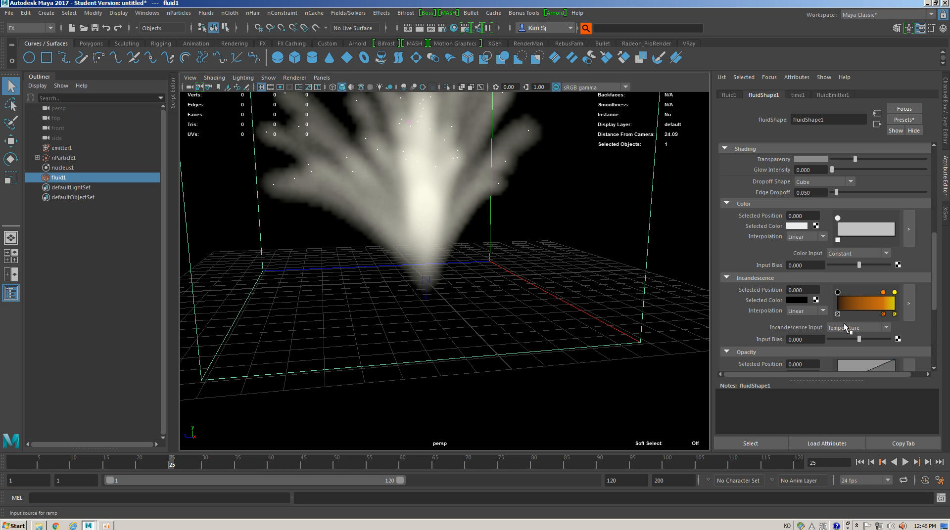
# - Shift the orange marker on the fluid's Incandescence ramp to about position 0.861
pyautogui.moveTo(883, 292); pyautogui.dragTo(886, 292)
pyautogui.scroll(-1, 793, 283)
pyautogui.scroll(5, 797, 288)
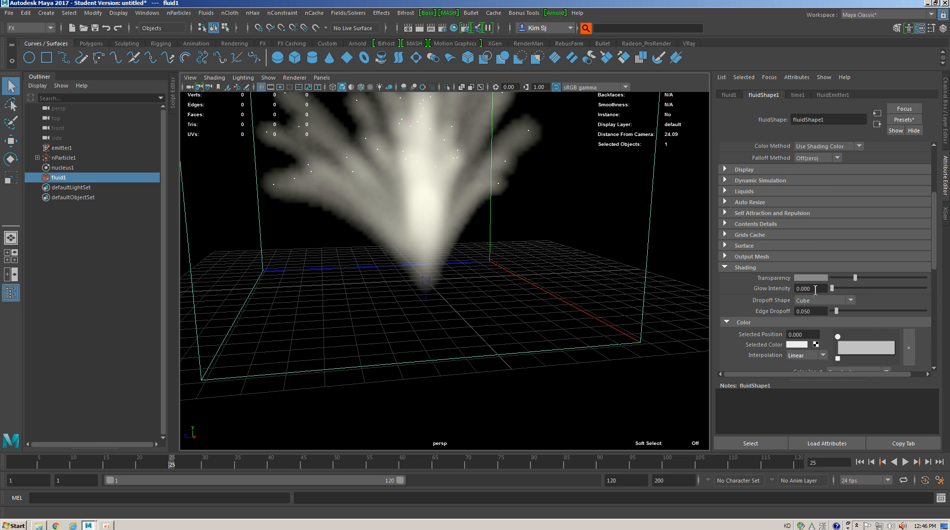
pyautogui.scroll(-6, 816, 286)
pyautogui.click(863, 266)
pyautogui.click(863, 265)
# - Set the fluid's Temperature Gradient to Y Gradient
pyautogui.scroll(10, 816, 258)
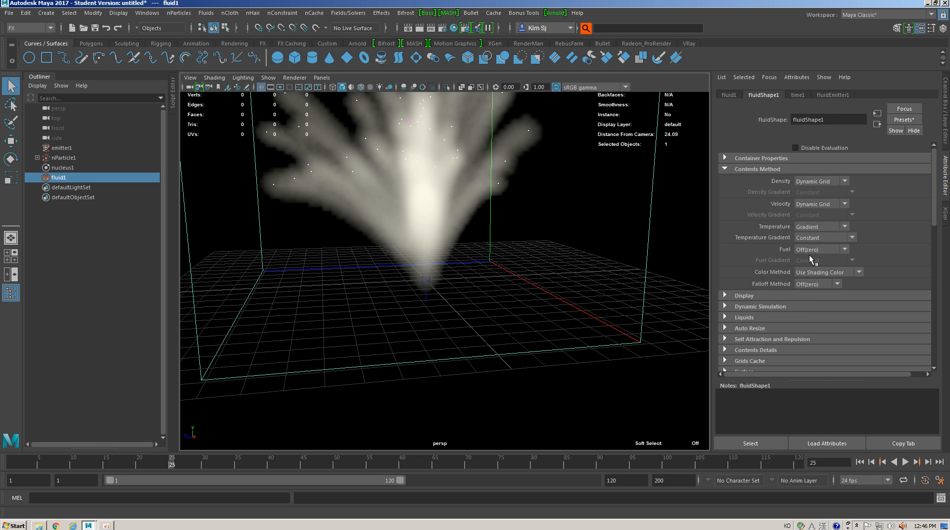
pyautogui.click(814, 245)
pyautogui.click(823, 238)
pyautogui.click(829, 237)
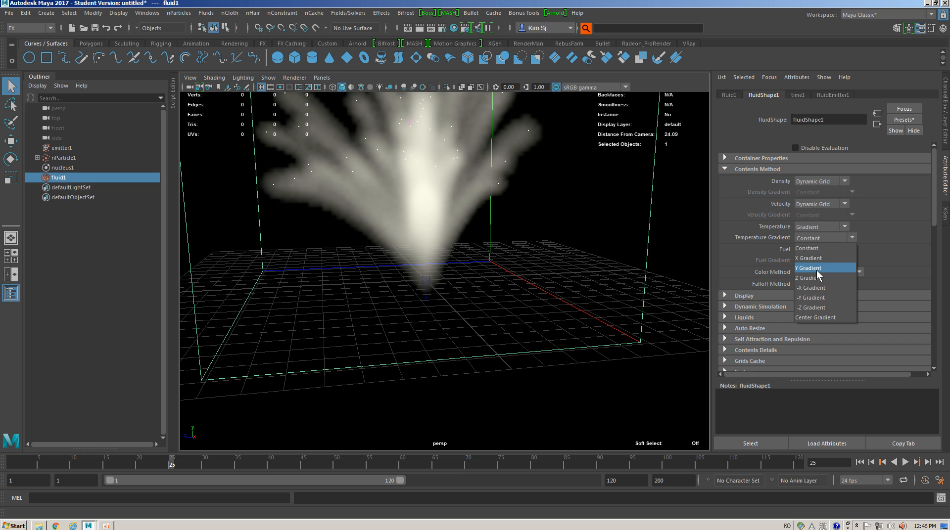
pyautogui.click(816, 270)
# - Try a lower Input Bias on the fluid's Incandescence ramp and reset it to 0
pyautogui.scroll(-10, 815, 269)
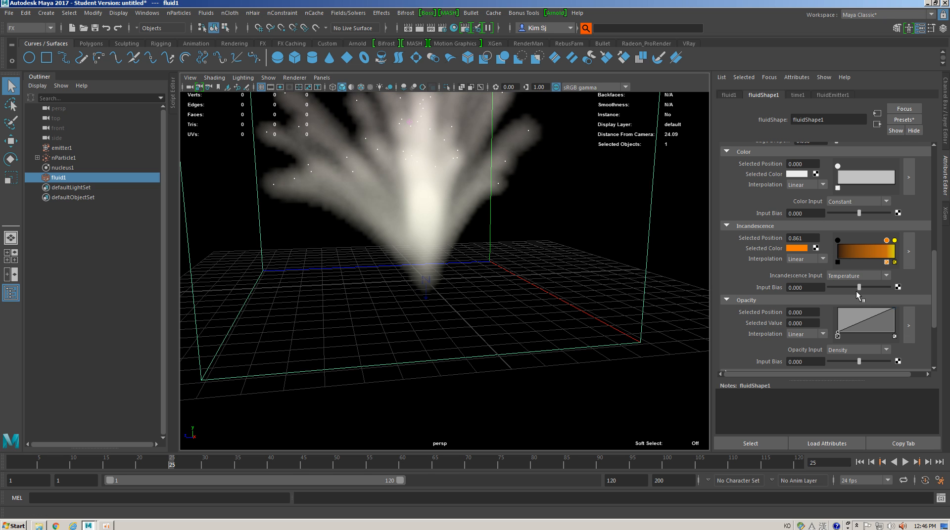
pyautogui.moveTo(868, 286)
pyautogui.mouseDown()
pyautogui.moveTo(818, 288)
pyautogui.moveTo(842, 289)
pyautogui.mouseUp()
pyautogui.doubleClick(810, 288)
pyautogui.write('0')
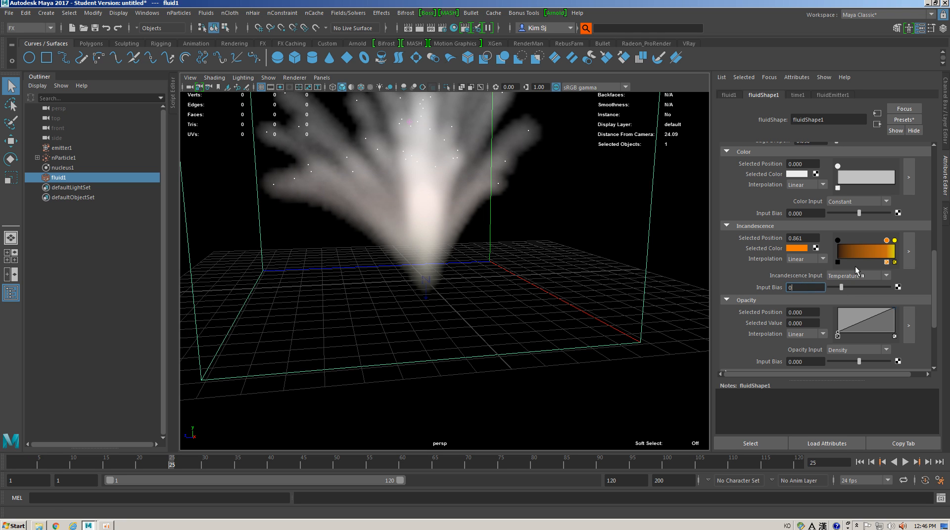
pyautogui.press('Return')
# - Move the Incandescence ramp's black marker to about position 0.687 and recolor it a neutral dark grey
pyautogui.moveTo(838, 240)
pyautogui.mouseDown()
pyautogui.moveTo(884, 241)
pyautogui.moveTo(876, 243)
pyautogui.mouseUp()
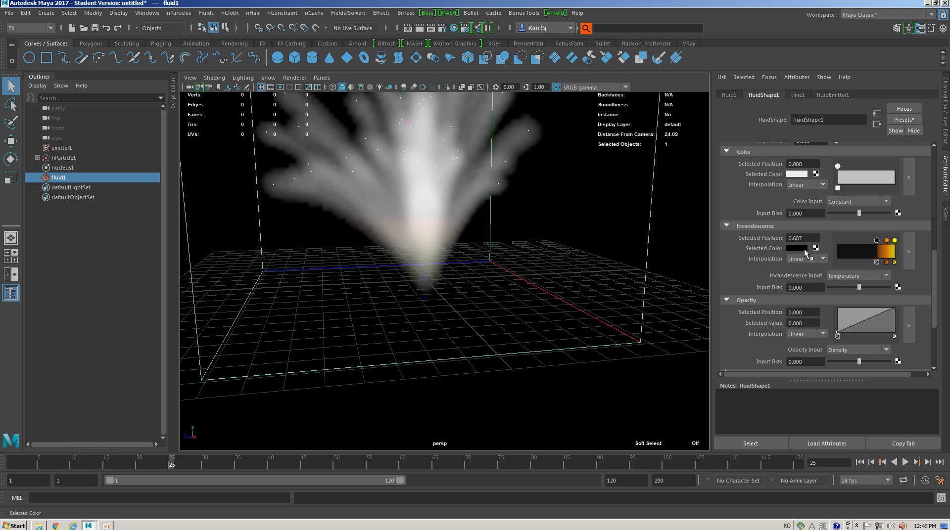
pyautogui.scroll(2, 803, 254)
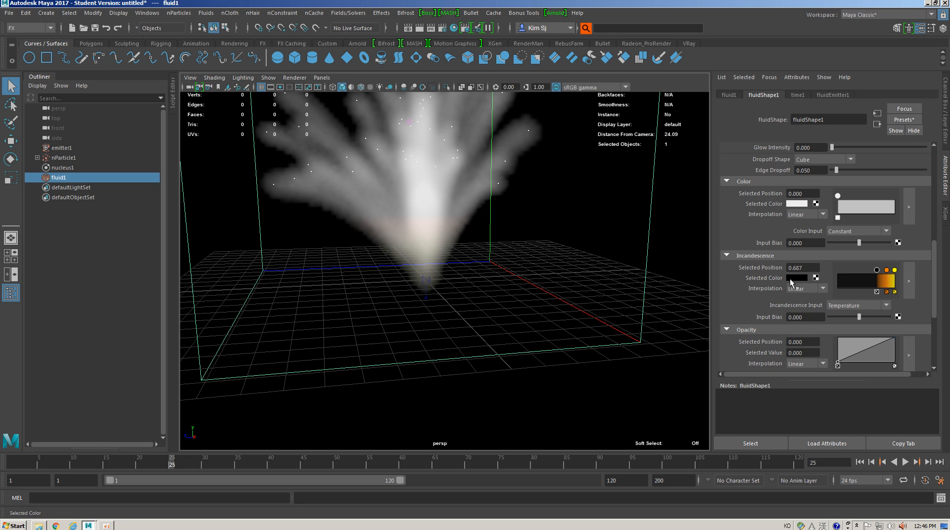
pyautogui.click(797, 278)
pyautogui.moveTo(805, 316); pyautogui.dragTo(754, 330)
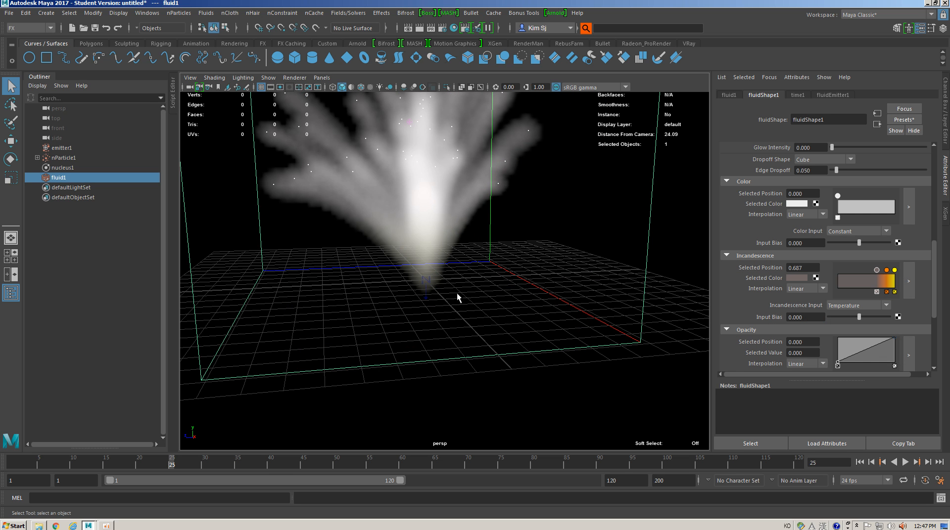
pyautogui.keyDown('alt'); pyautogui.moveTo(456, 296); pyautogui.dragTo(430, 287); pyautogui.keyUp('alt')
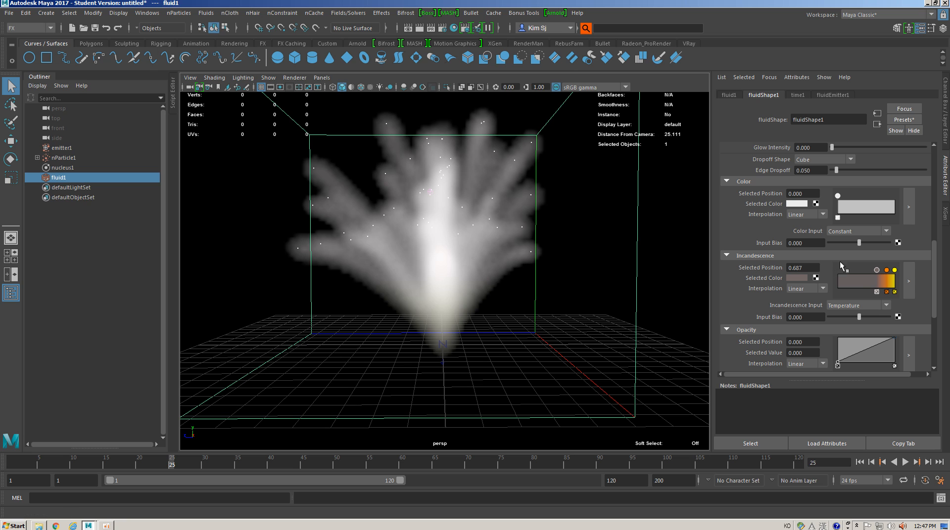
pyautogui.click(798, 278)
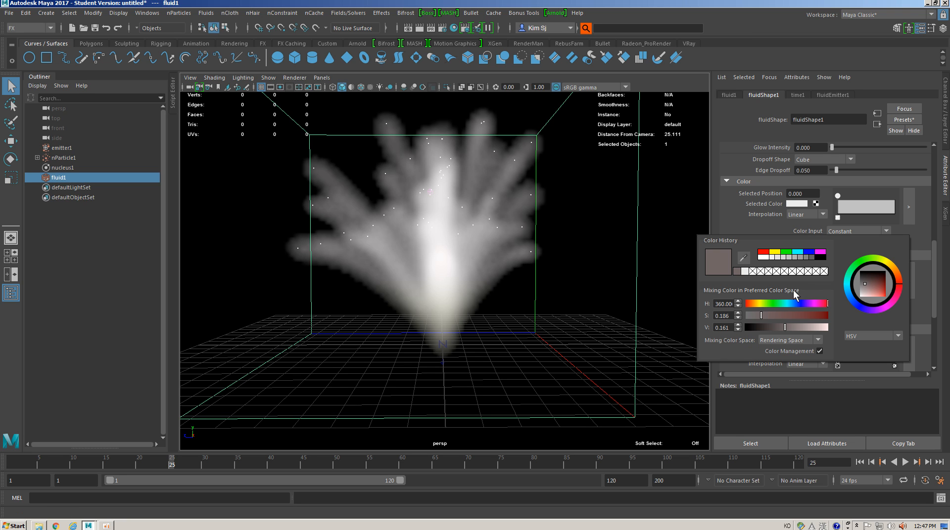
pyautogui.moveTo(769, 314); pyautogui.dragTo(726, 312)
pyautogui.moveTo(784, 326); pyautogui.dragTo(774, 327)
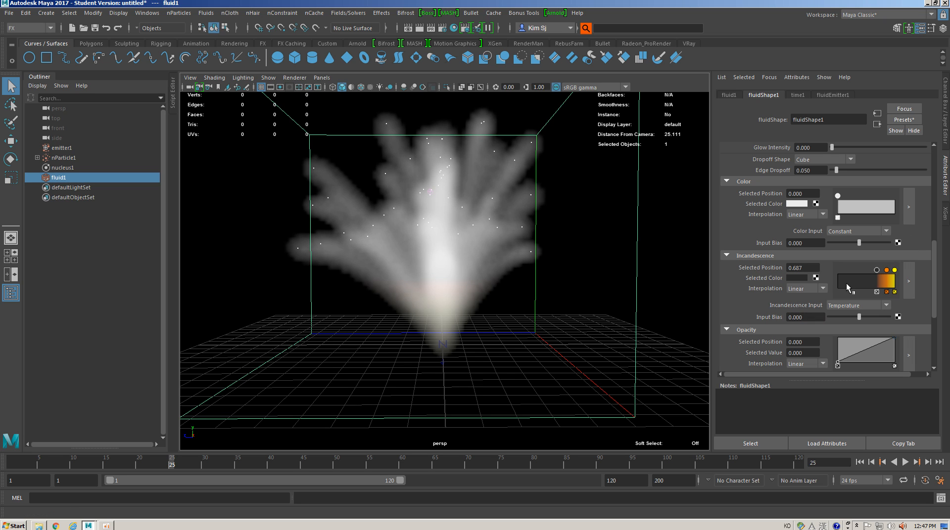
# - Shift the orange Incandescence marker to about position 0.835 and change its color to saturated red
pyautogui.click(886, 270)
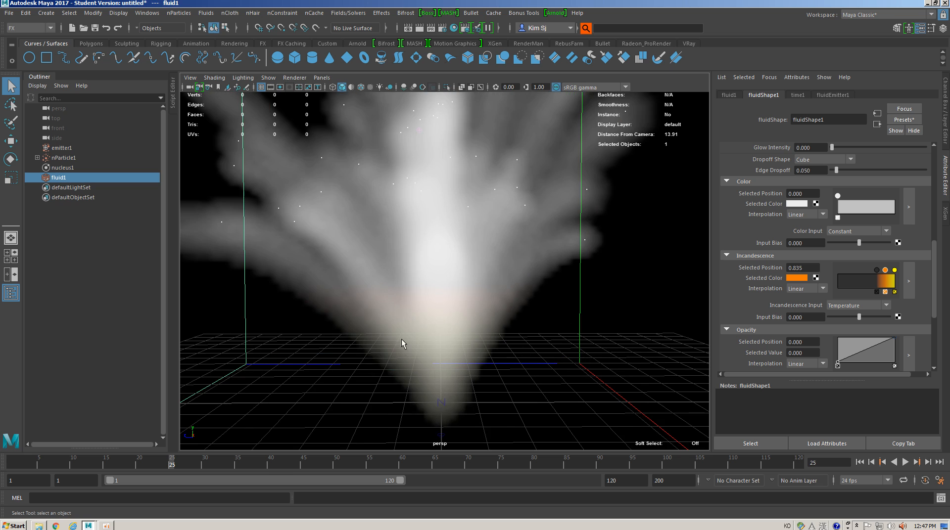
pyautogui.click(797, 278)
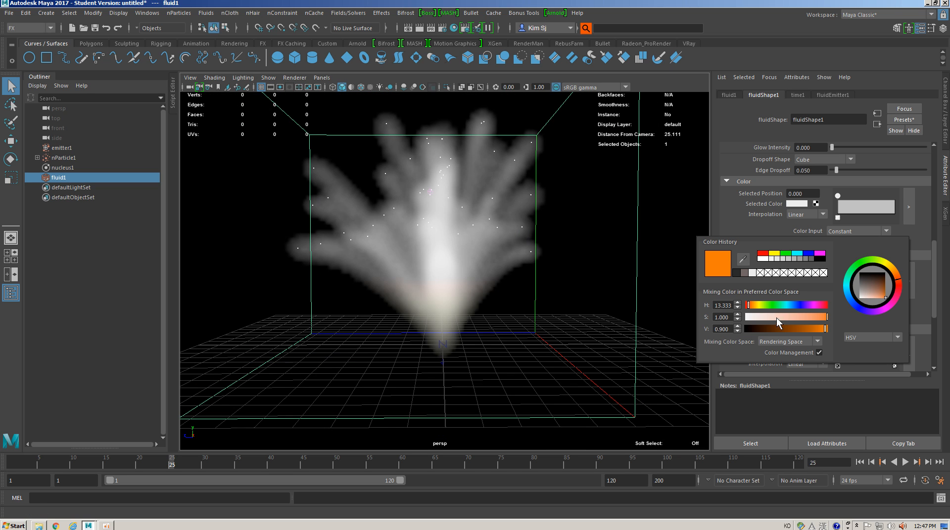
pyautogui.moveTo(814, 317); pyautogui.dragTo(845, 273)
pyautogui.moveTo(749, 303); pyautogui.dragTo(742, 309)
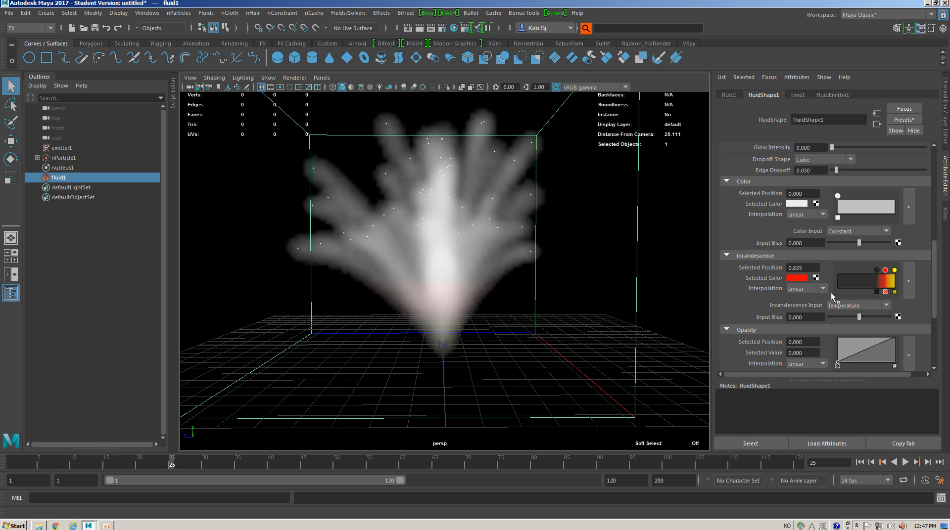
# - Lower the Incandescence Input Bias to about -0.227 and adjust the brightness of the ramp's yellow end marker
pyautogui.moveTo(867, 316); pyautogui.dragTo(852, 320)
pyautogui.click(895, 270)
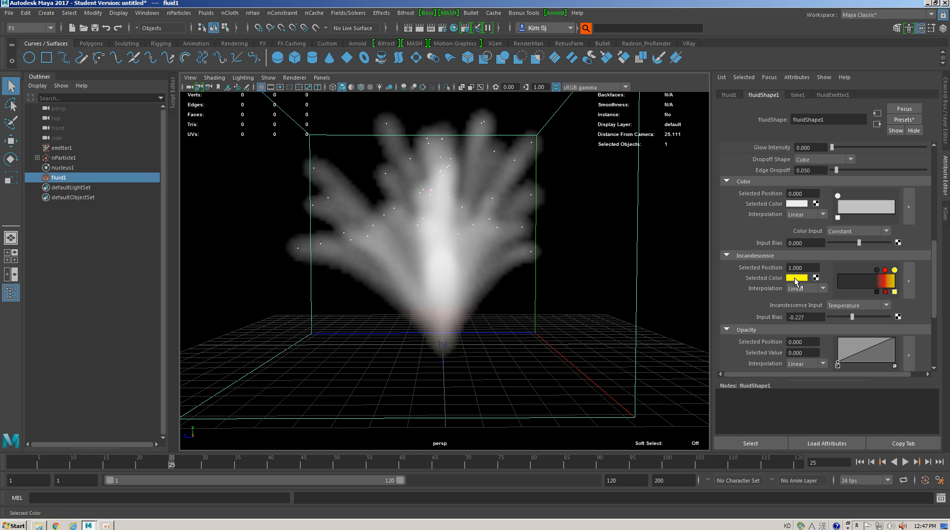
pyautogui.click(796, 278)
pyautogui.moveTo(806, 315); pyautogui.dragTo(822, 327)
pyautogui.moveTo(876, 270)
pyautogui.mouseDown()
pyautogui.moveTo(853, 272)
pyautogui.moveTo(879, 275)
pyautogui.mouseUp()
pyautogui.click(885, 271)
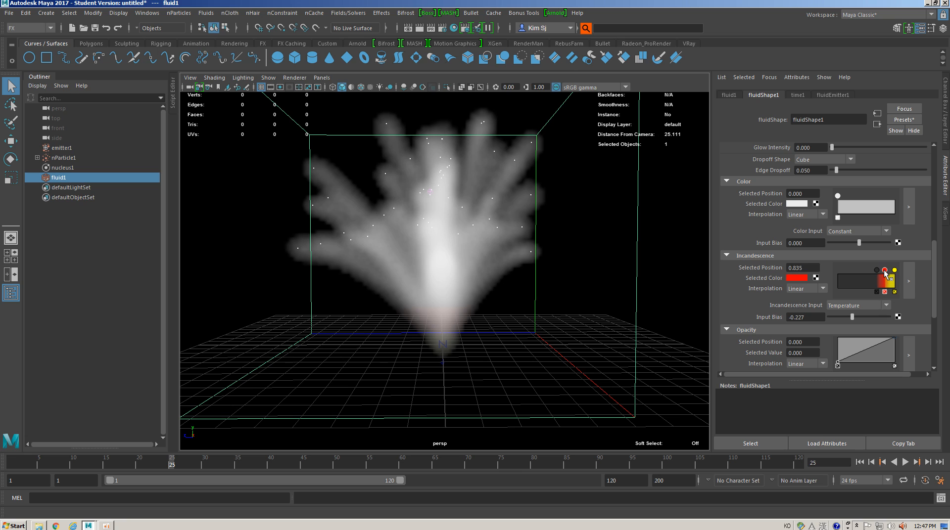
# - Set the Incandescence Input Bias to 0 and darken the ramp's red marker to a deep dark red
pyautogui.scroll(-2, 880, 274)
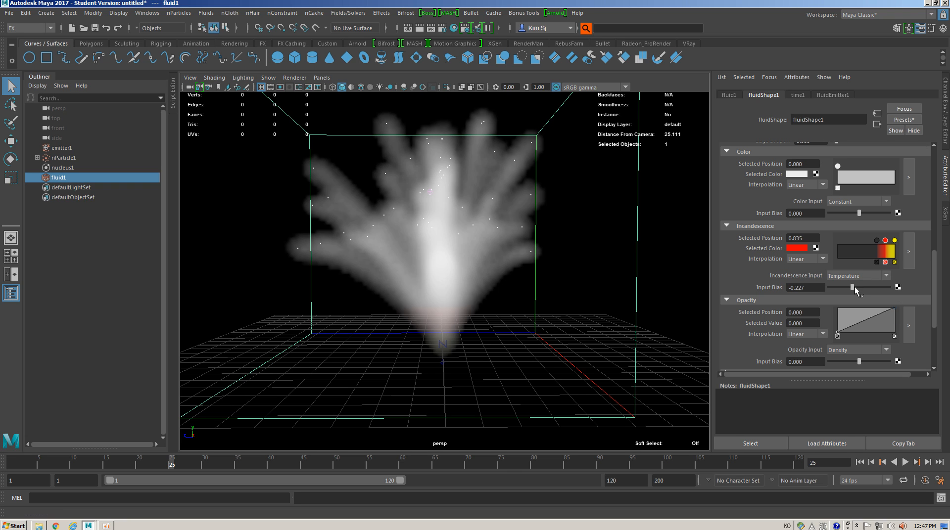
pyautogui.moveTo(805, 290); pyautogui.dragTo(772, 289)
pyautogui.write('0')
pyautogui.press('Return')
pyautogui.click(803, 249)
pyautogui.moveTo(798, 298); pyautogui.dragTo(777, 299)
# - Adjust the hue and raise the brightness of the Incandescence ramp's yellow end marker, keeping it yellow
pyautogui.scroll(-5, 490, 329)
pyautogui.scroll(4, 491, 337)
pyautogui.moveTo(489, 327)
pyautogui.keyDown('alt'); pyautogui.mouseDown()
pyautogui.moveTo(469, 315)
pyautogui.moveTo(482, 328)
pyautogui.mouseUp(); pyautogui.keyUp('alt')
pyautogui.scroll(3, 481, 329)
pyautogui.keyDown('alt'); pyautogui.moveTo(481, 329); pyautogui.dragTo(489, 293, button='middle'); pyautogui.keyUp('alt')
pyautogui.keyDown('alt'); pyautogui.moveTo(489, 293); pyautogui.dragTo(497, 298); pyautogui.keyUp('alt')
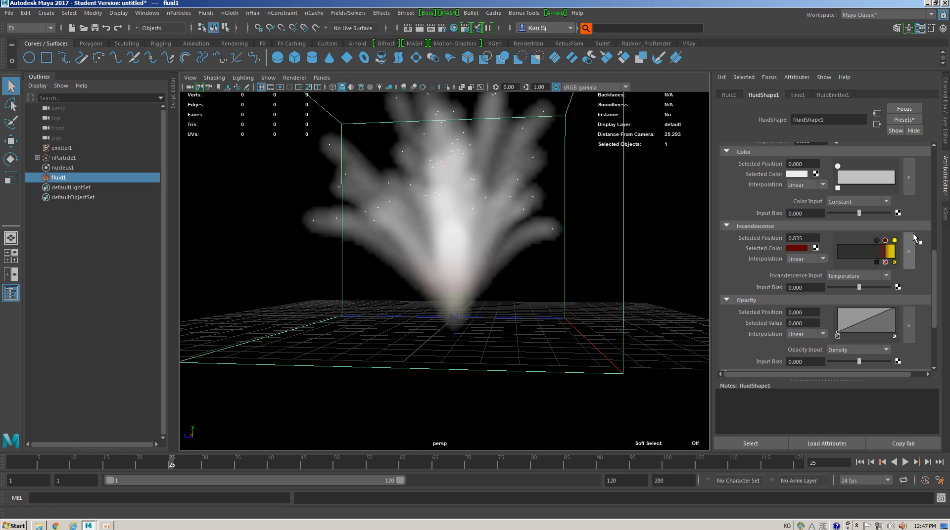
pyautogui.click(894, 240)
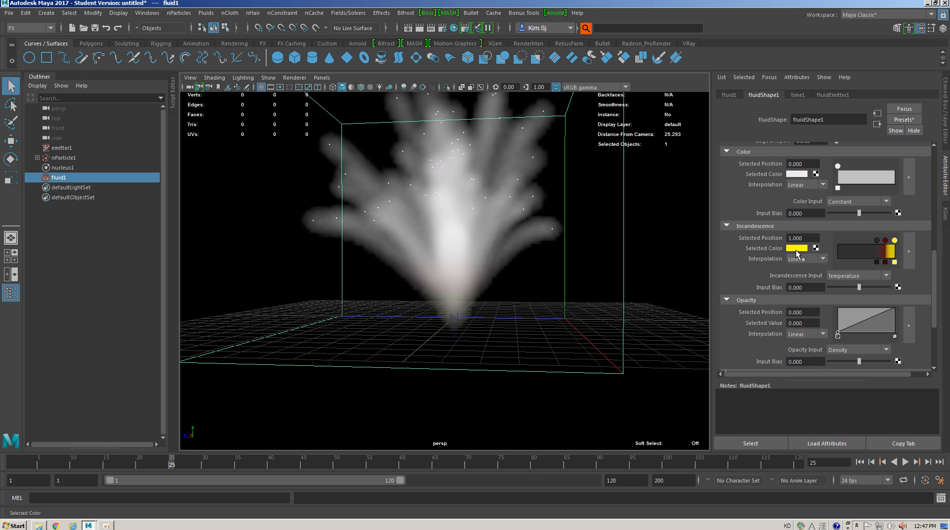
pyautogui.click(795, 250)
pyautogui.moveTo(754, 275); pyautogui.dragTo(746, 276)
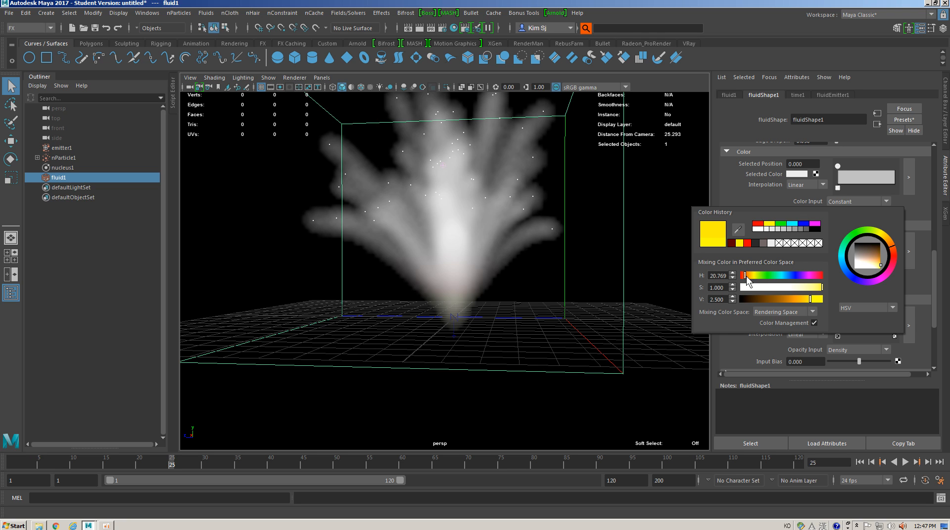
pyautogui.moveTo(809, 299); pyautogui.dragTo(829, 298)
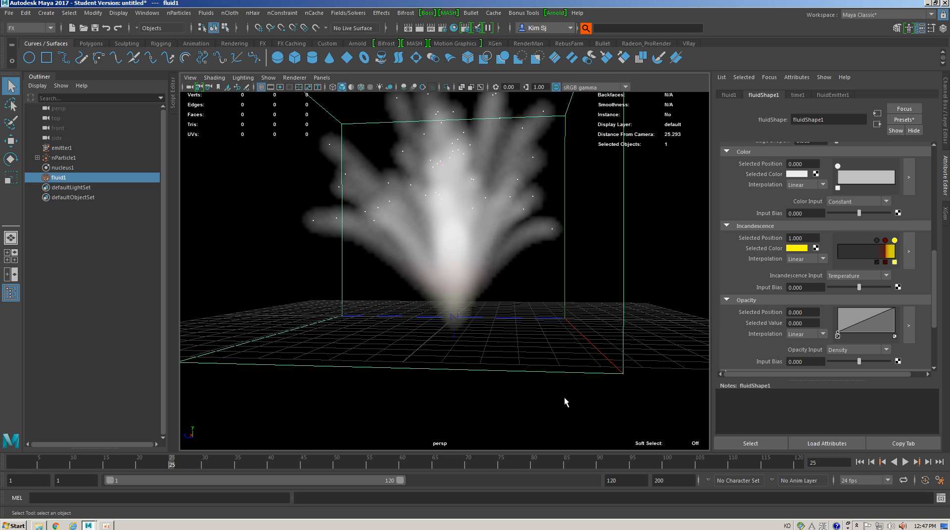
# - Set the interpolation of the Incandescence ramp's yellow end marker to Smooth
pyautogui.click(807, 259)
pyautogui.click(802, 288)
pyautogui.scroll(-1, 788, 299)
pyautogui.scroll(-1, 797, 295)
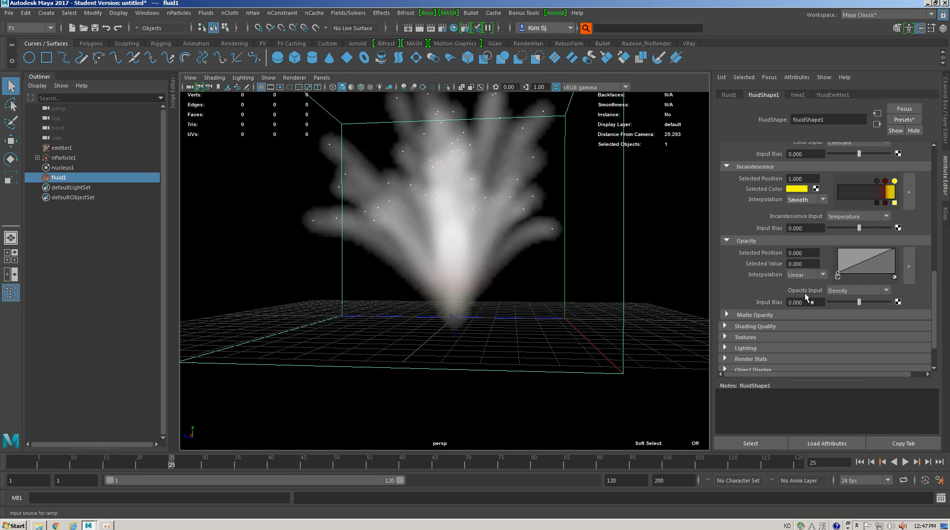
# - Set the fluid's Incandescence Input to Fuel
pyautogui.scroll(3, 754, 253)
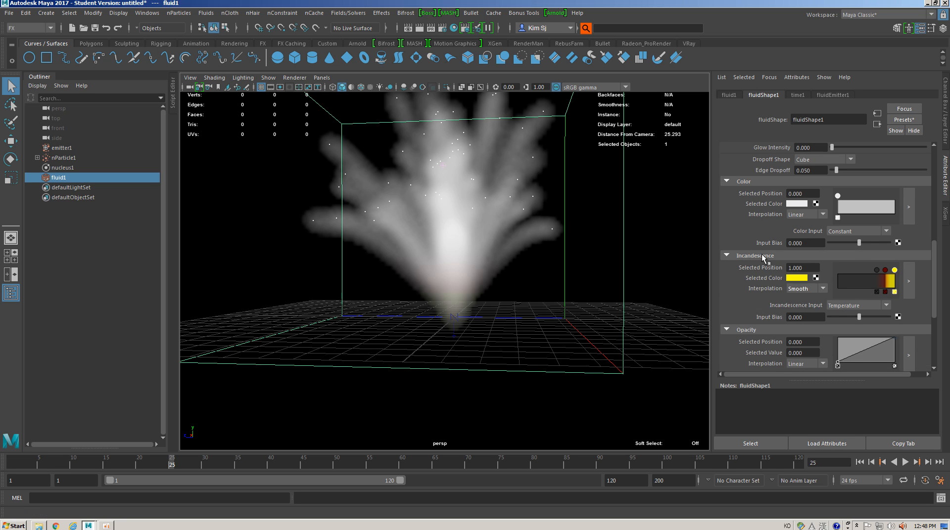
pyautogui.click(760, 254)
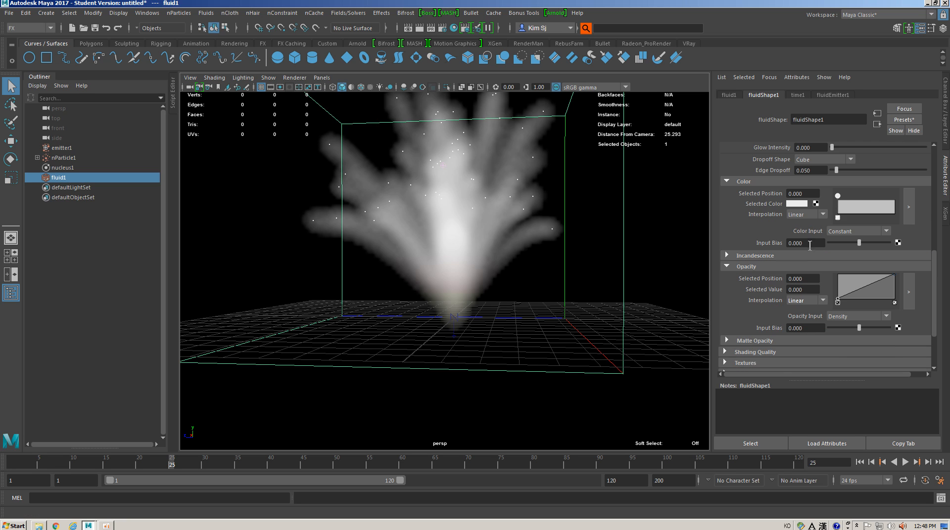
pyautogui.click(755, 256)
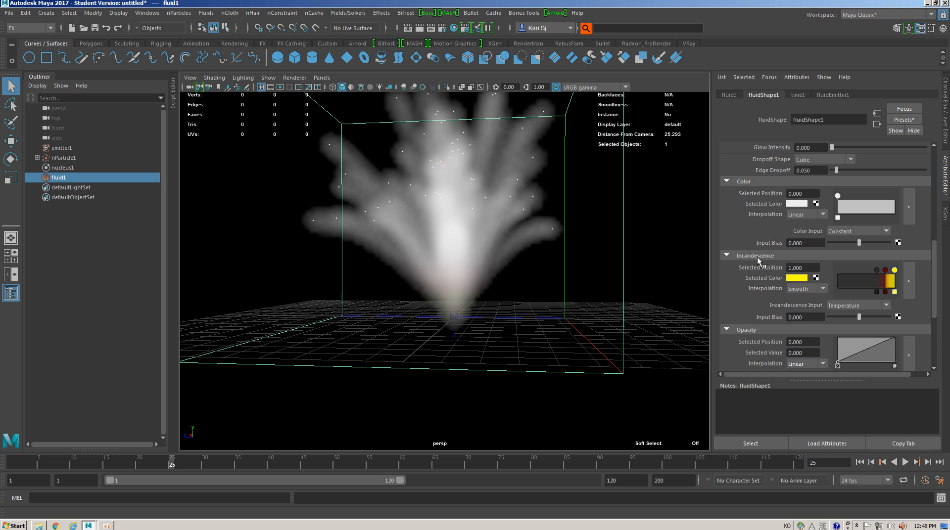
pyautogui.click(857, 304)
pyautogui.click(843, 388)
# - Set the fluid's Fuel contents method to Gradient and its Fuel Gradient to Y Gradient
pyautogui.scroll(5, 831, 322)
pyautogui.scroll(4, 834, 309)
pyautogui.click(811, 247)
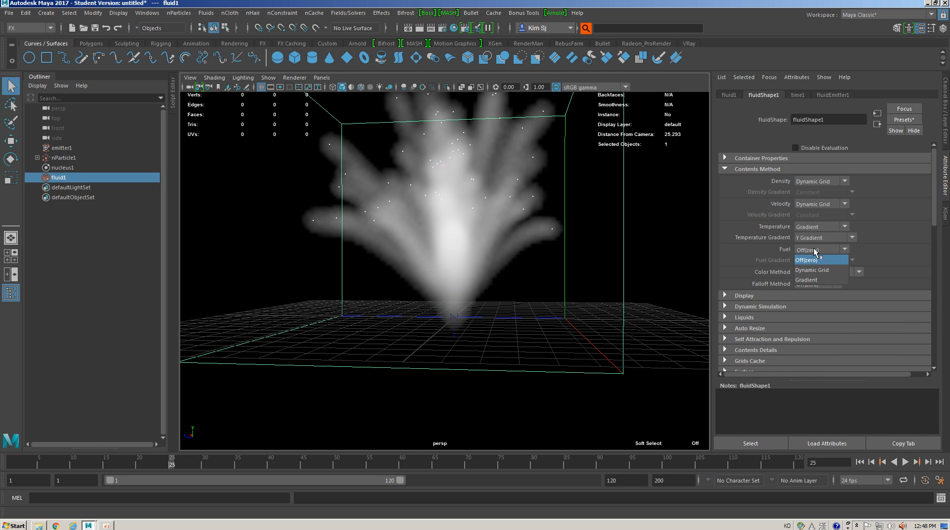
pyautogui.click(815, 280)
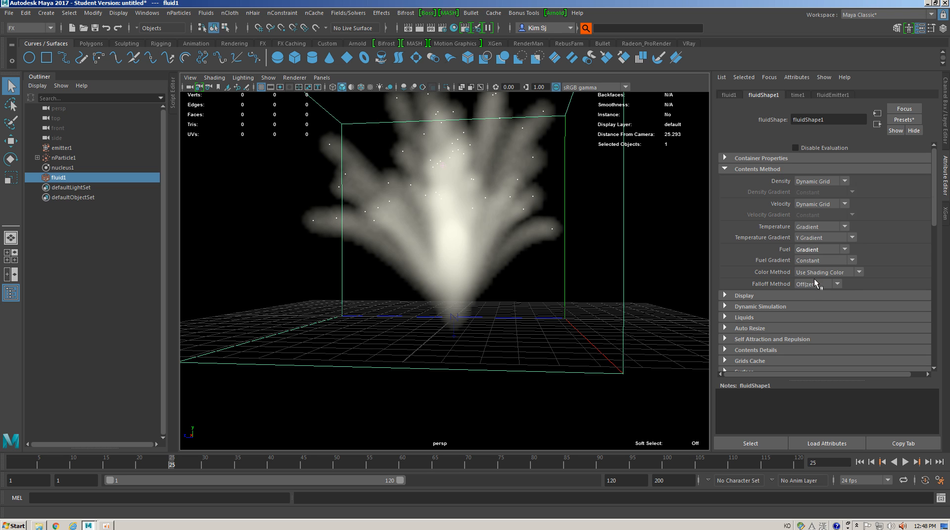
pyautogui.click(821, 283)
pyautogui.click(812, 290)
# - Reposition the Incandescence ramp's dark grey marker and shift the dark red marker to about position 0.817
pyautogui.scroll(-10, 811, 297)
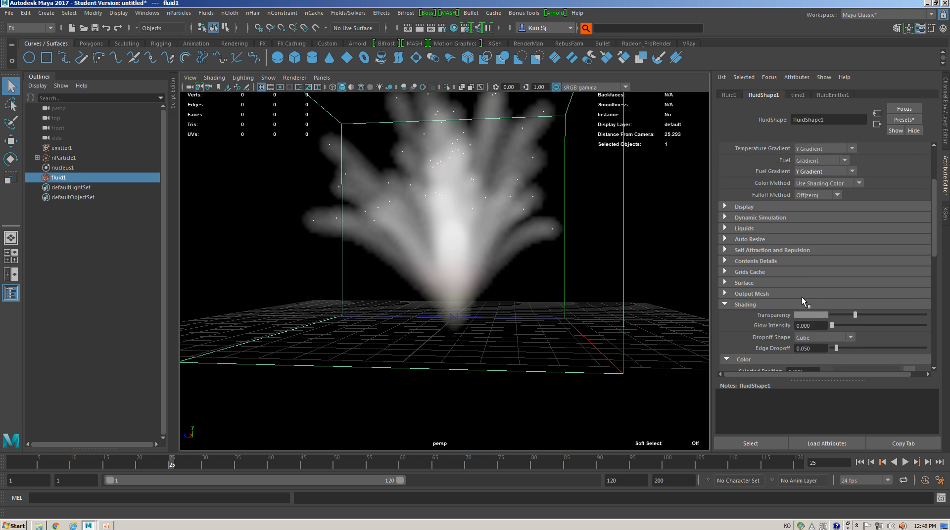
pyautogui.click(876, 270)
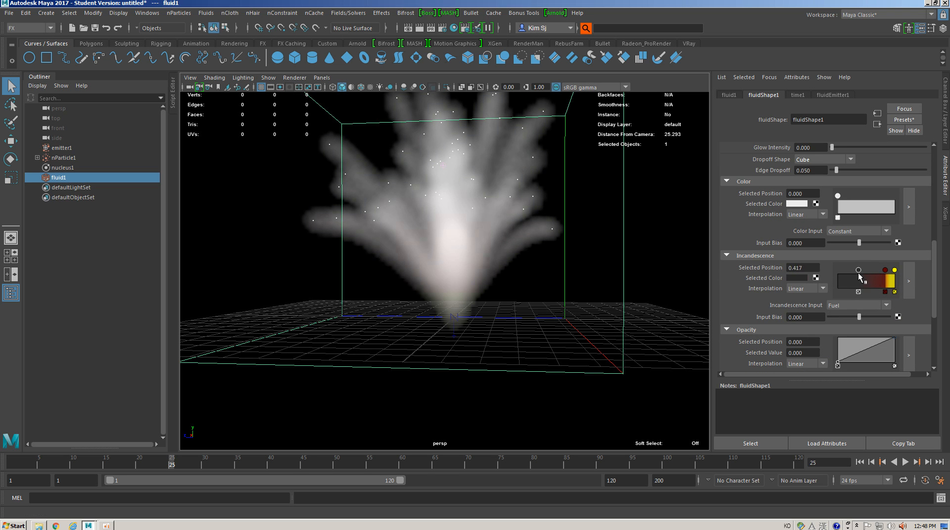
pyautogui.click(886, 270)
pyautogui.scroll(5, 394, 324)
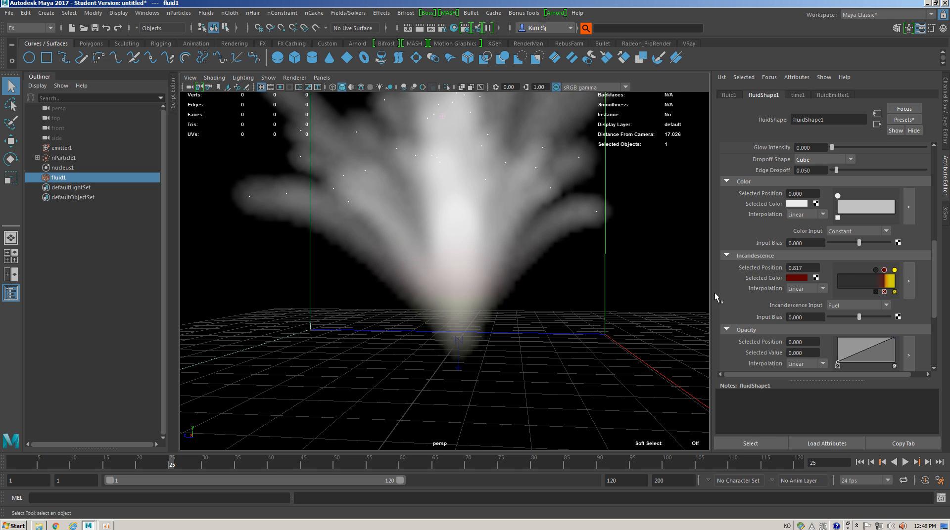
pyautogui.click(895, 270)
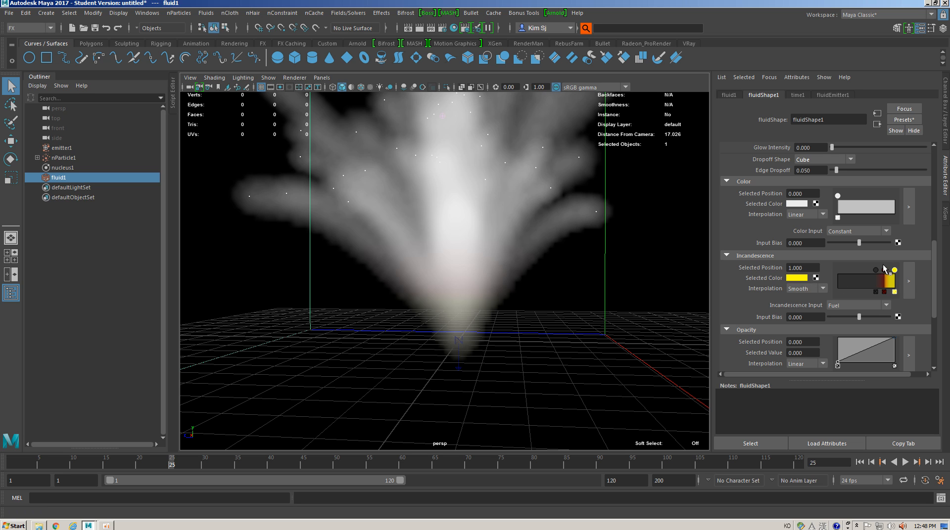
pyautogui.click(885, 270)
# - Open the Incandescence ramp in its enlarged editor and move the dark grey marker to about position 0.682
pyautogui.click(908, 280)
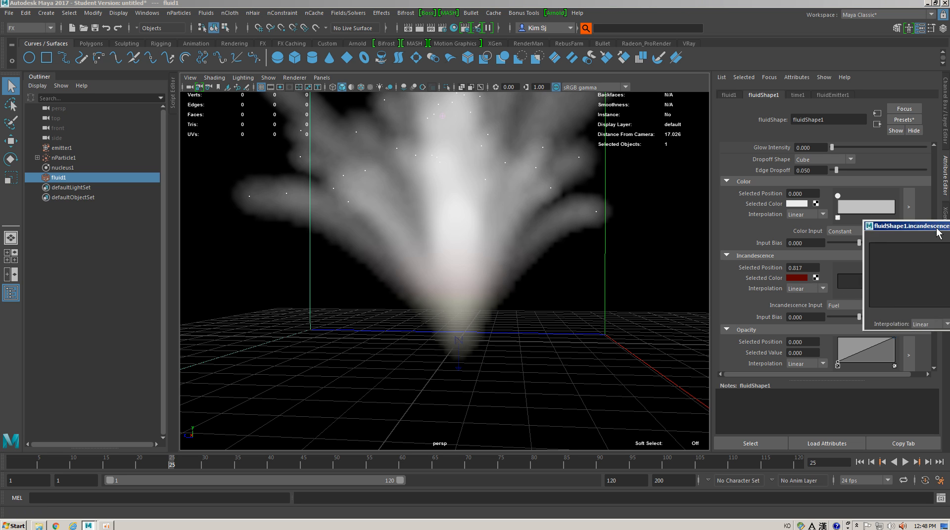
pyautogui.moveTo(910, 227); pyautogui.dragTo(482, 253)
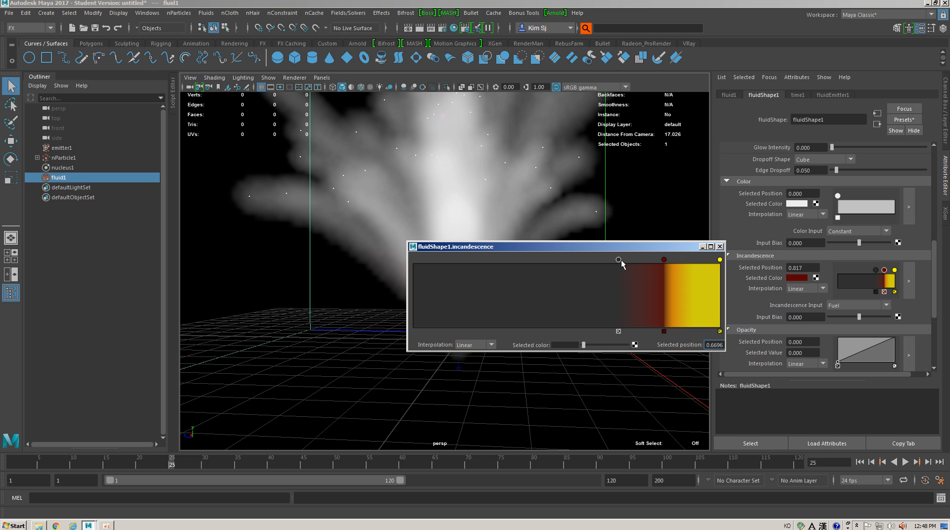
pyautogui.moveTo(621, 260); pyautogui.dragTo(626, 259)
# - Place the dark red Incandescence marker at about 0.819 and recolor it bright orange with hue about 27.7, saturation 1 and value 1
pyautogui.click(664, 259)
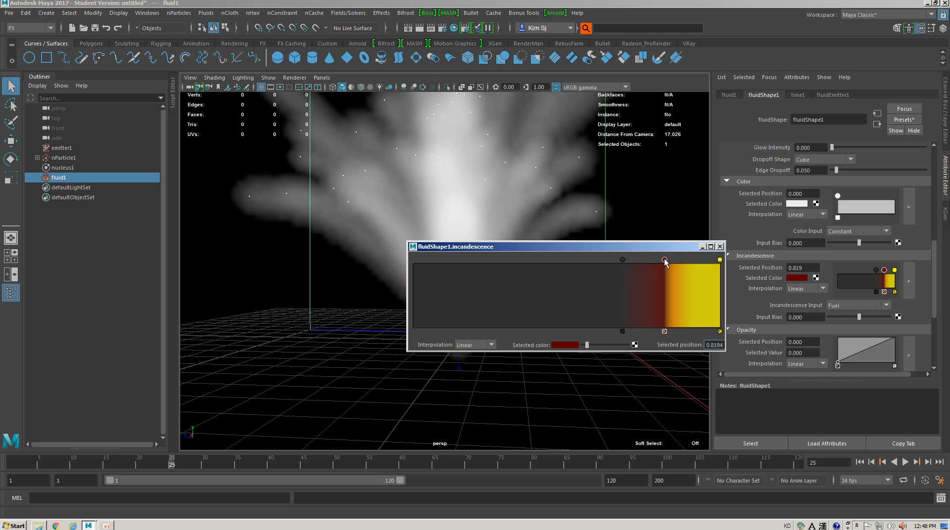
pyautogui.click(577, 345)
pyautogui.moveTo(587, 344); pyautogui.dragTo(627, 344)
pyautogui.moveTo(597, 246); pyautogui.dragTo(617, 268)
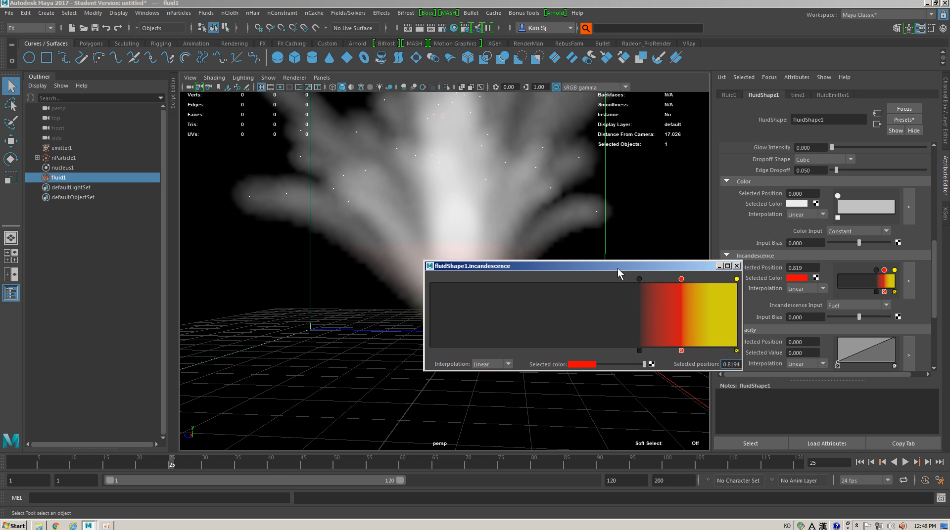
pyautogui.click(589, 368)
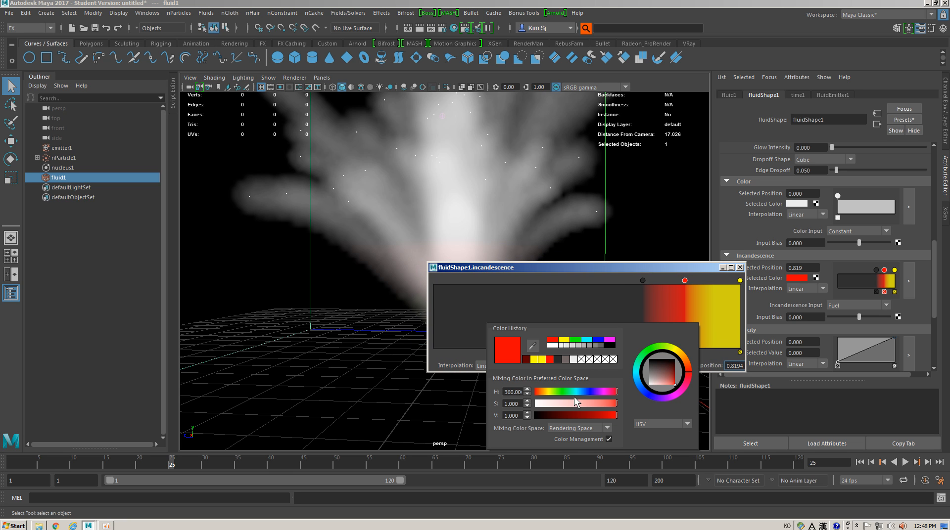
pyautogui.click(543, 392)
pyautogui.moveTo(544, 395); pyautogui.dragTo(543, 395)
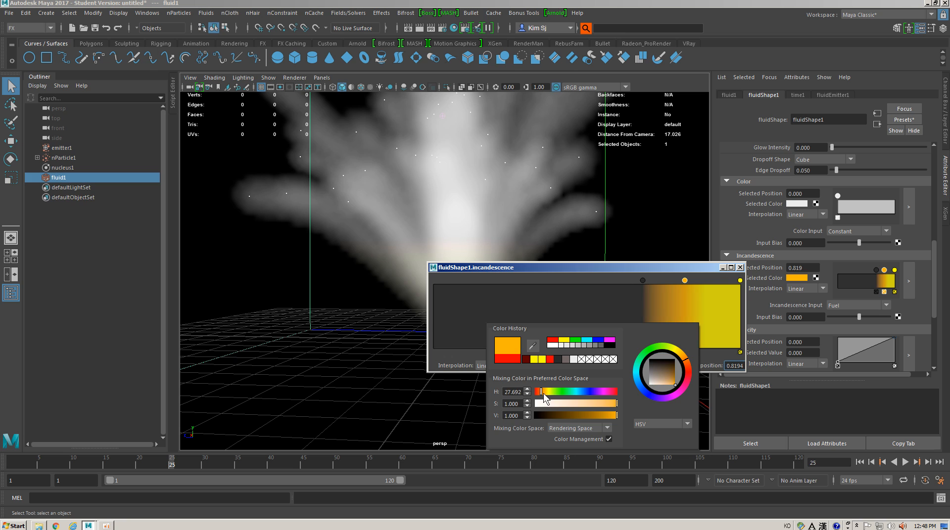
# - Recolor the Incandescence ramp's dark grey marker to a lighter mid-grey and close the enlarged ramp editor
pyautogui.click(642, 279)
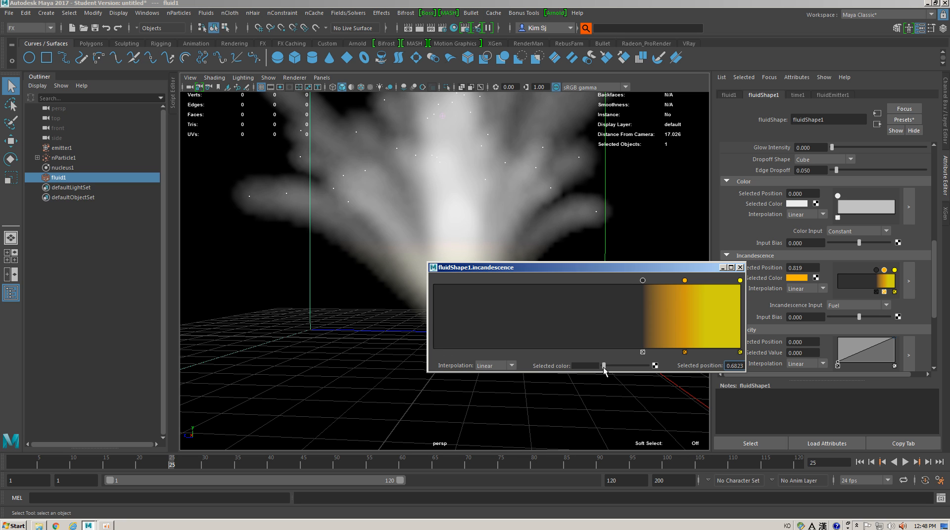
pyautogui.click(581, 366)
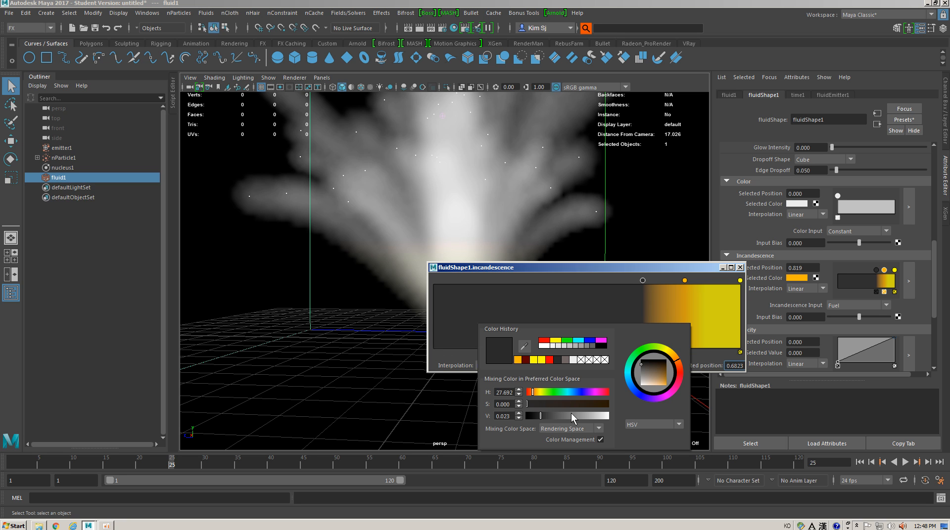
pyautogui.moveTo(571, 413); pyautogui.dragTo(562, 414)
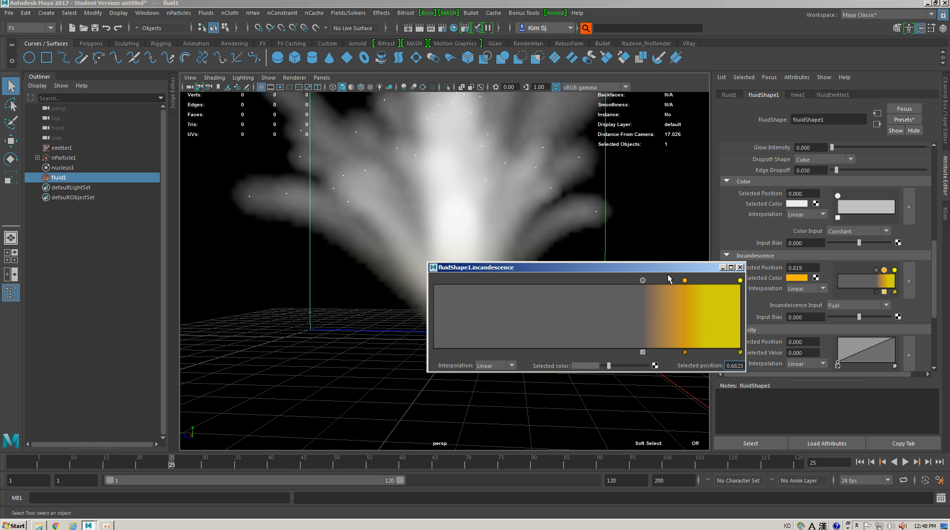
pyautogui.moveTo(673, 268); pyautogui.dragTo(687, 367)
pyautogui.scroll(-4, 518, 254)
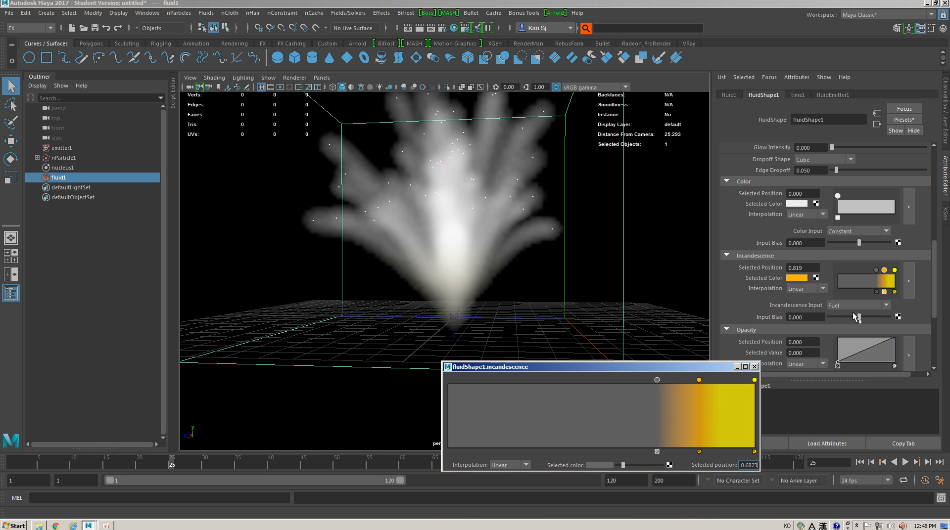
pyautogui.click(754, 368)
# - Set the Incandescence markers' interpolation to Smooth and the Incandescence Input Bias to about -0.244
pyautogui.click(805, 288)
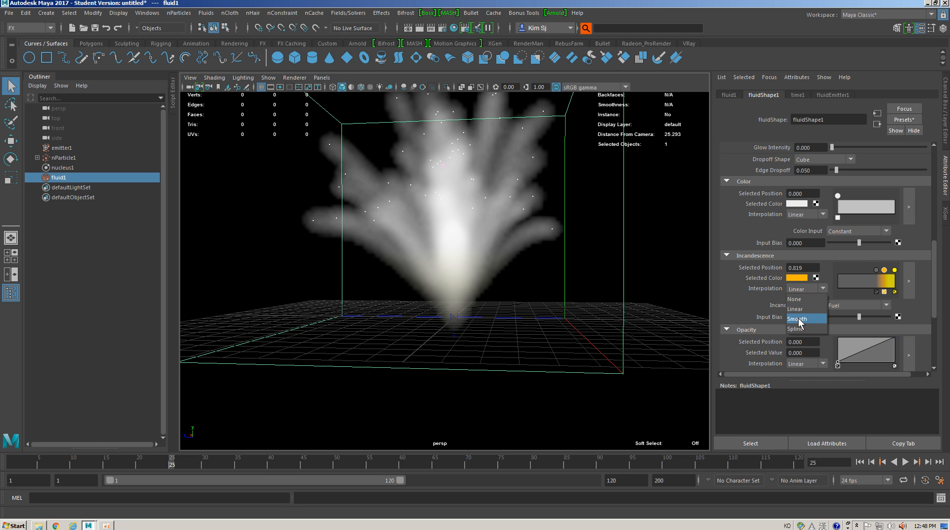
pyautogui.click(804, 288)
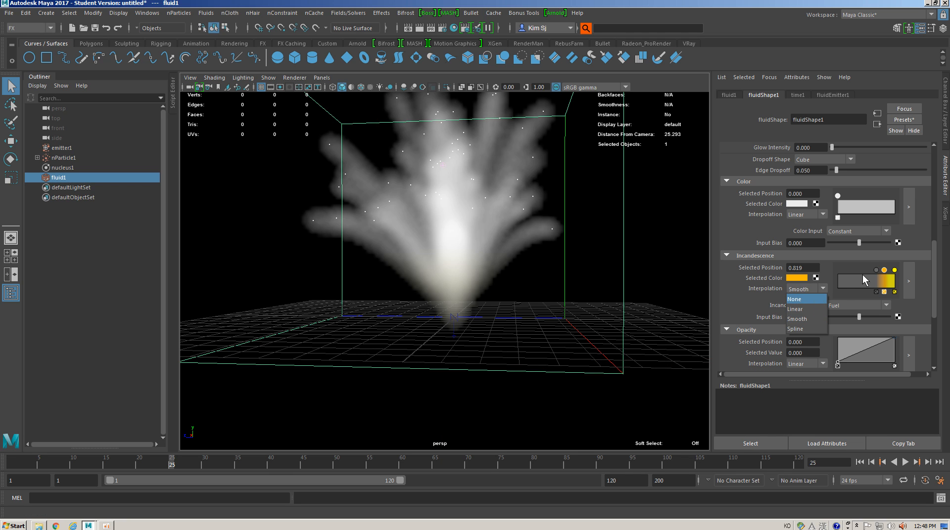
pyautogui.click(794, 299)
pyautogui.click(875, 270)
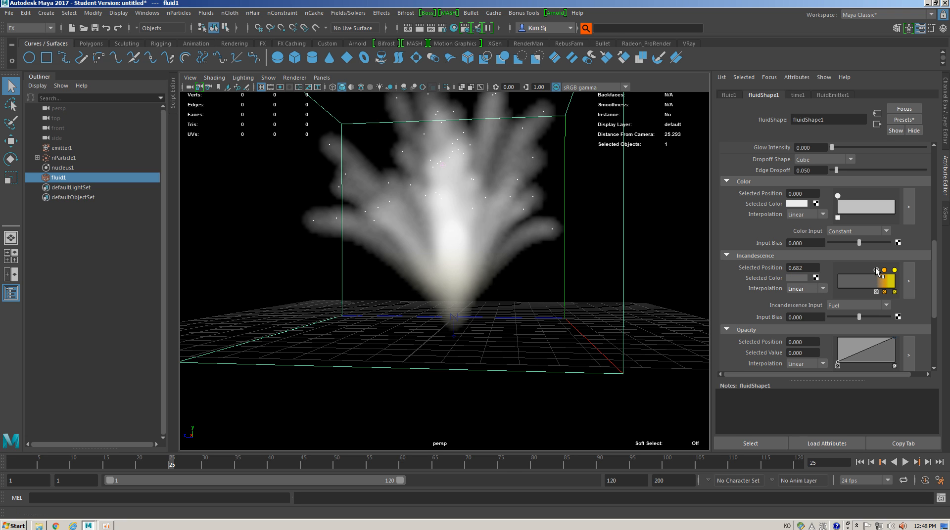
pyautogui.click(800, 290)
pyautogui.click(800, 319)
pyautogui.moveTo(858, 320); pyautogui.dragTo(850, 322)
pyautogui.click(894, 270)
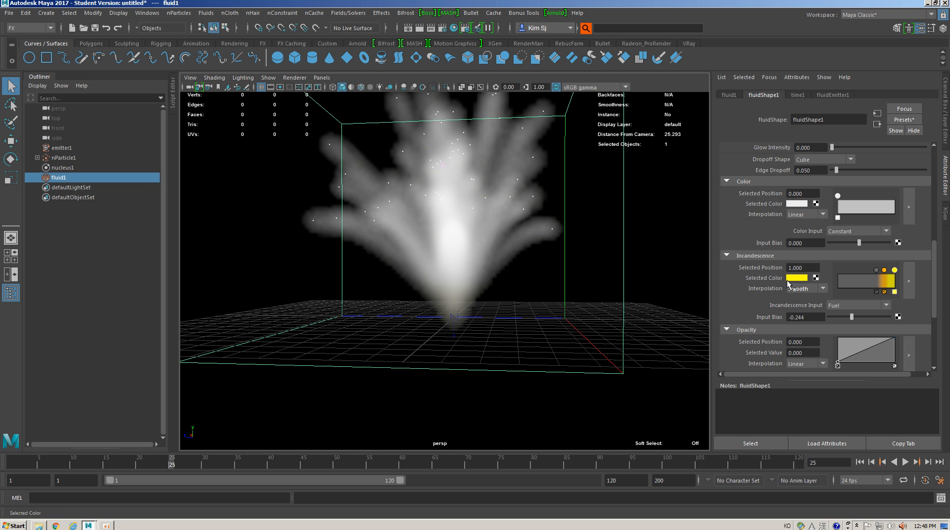
# - Collapse the fluid's Incandescence and Color attribute sections, leaving Opacity expanded
pyautogui.scroll(-2, 815, 295)
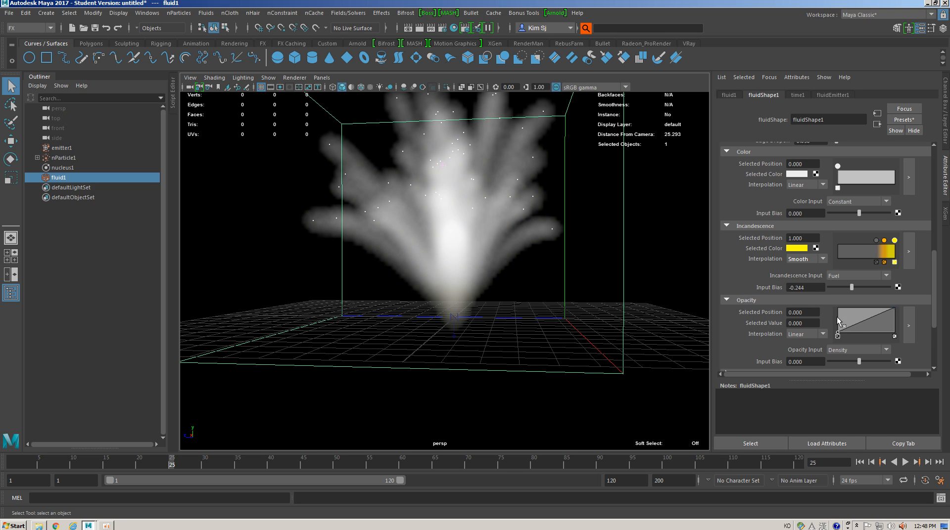
pyautogui.scroll(-4, 837, 317)
pyautogui.click(751, 166)
pyautogui.scroll(6, 796, 217)
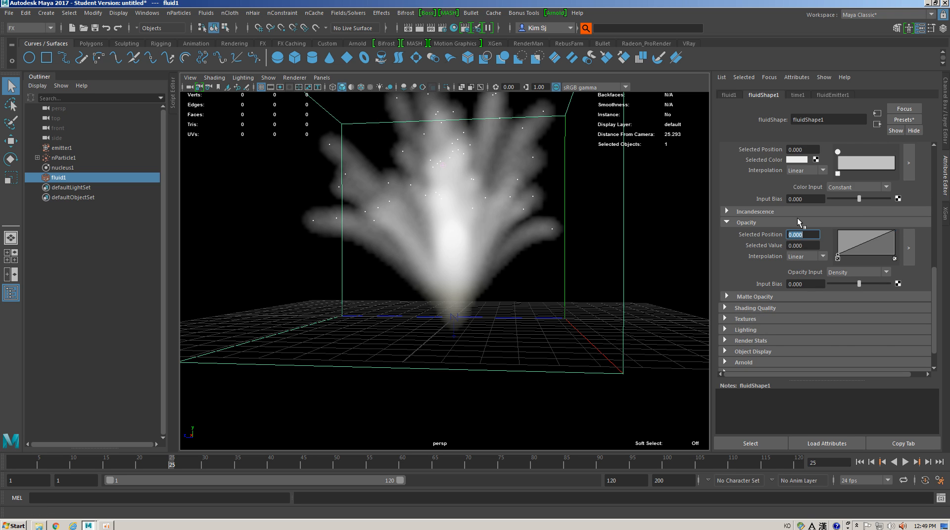
pyautogui.click(758, 198)
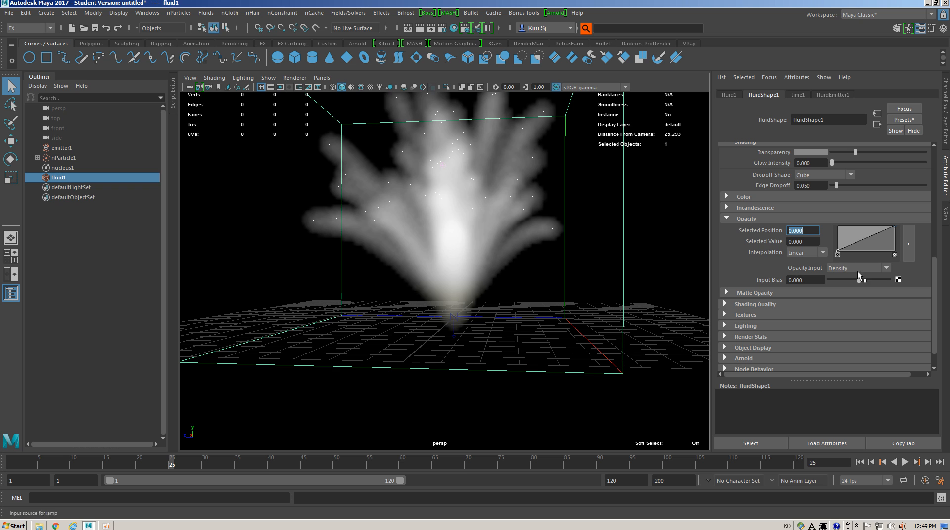
# - Open the Opacity ramp in its enlarged editor, shrink the window and move it clear of the smoke
pyautogui.moveTo(829, 280); pyautogui.dragTo(856, 281)
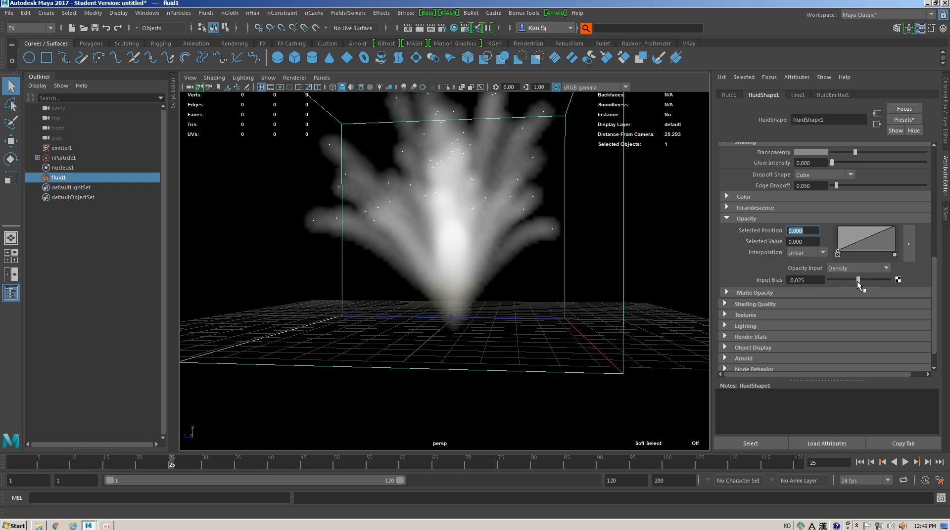
pyautogui.click(908, 244)
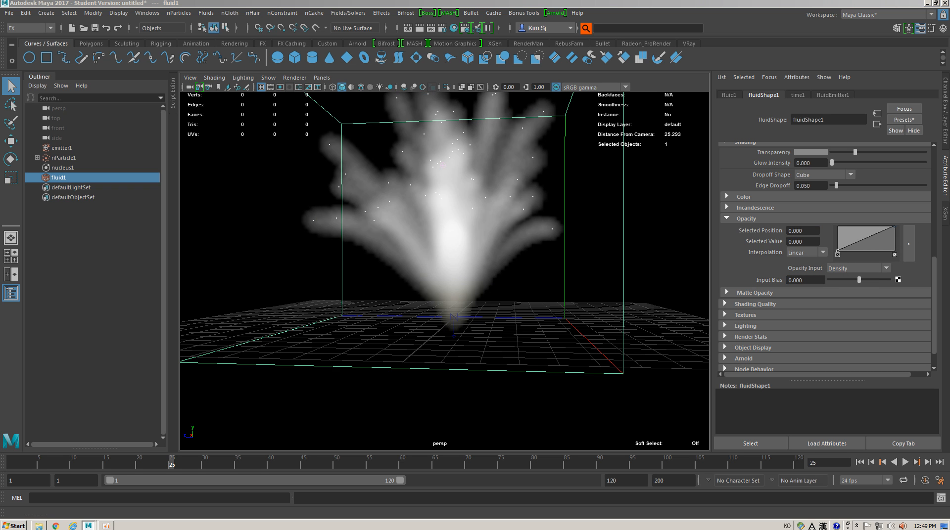
pyautogui.moveTo(752, 177); pyautogui.dragTo(360, 159)
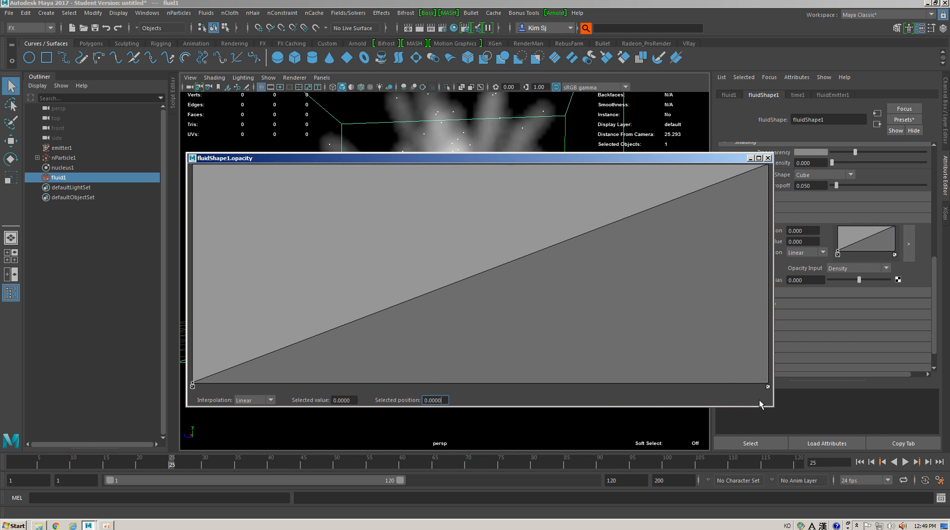
pyautogui.moveTo(775, 408); pyautogui.dragTo(585, 318)
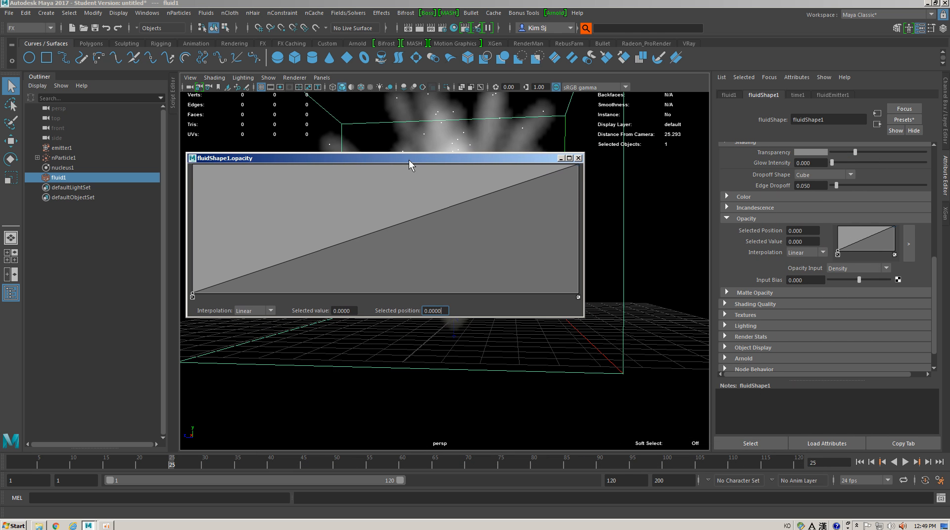
pyautogui.moveTo(408, 159); pyautogui.dragTo(731, 295)
# - Add an Opacity ramp point at about position 0.237 with value 0.724 and lower the ramp's end point to near zero
pyautogui.moveTo(673, 376); pyautogui.dragTo(616, 304)
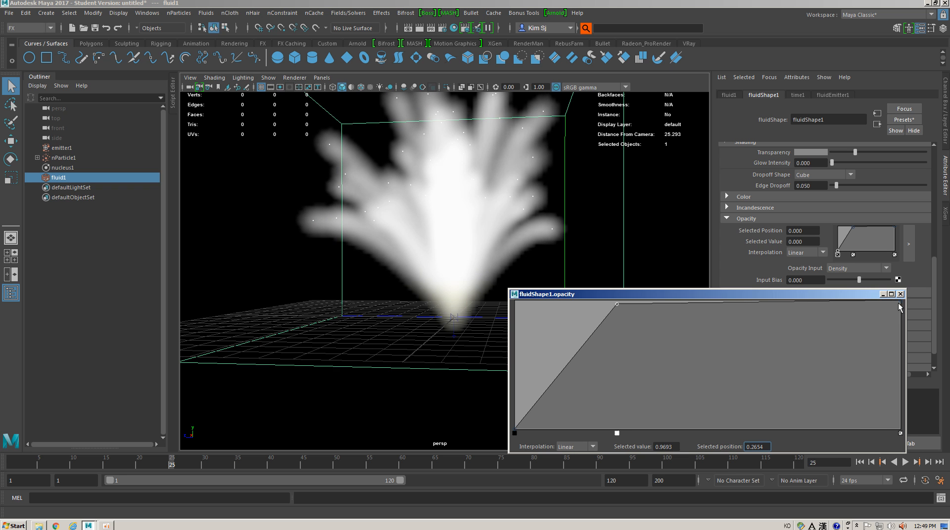
pyautogui.moveTo(900, 306); pyautogui.dragTo(897, 420)
pyautogui.moveTo(617, 304); pyautogui.dragTo(548, 306)
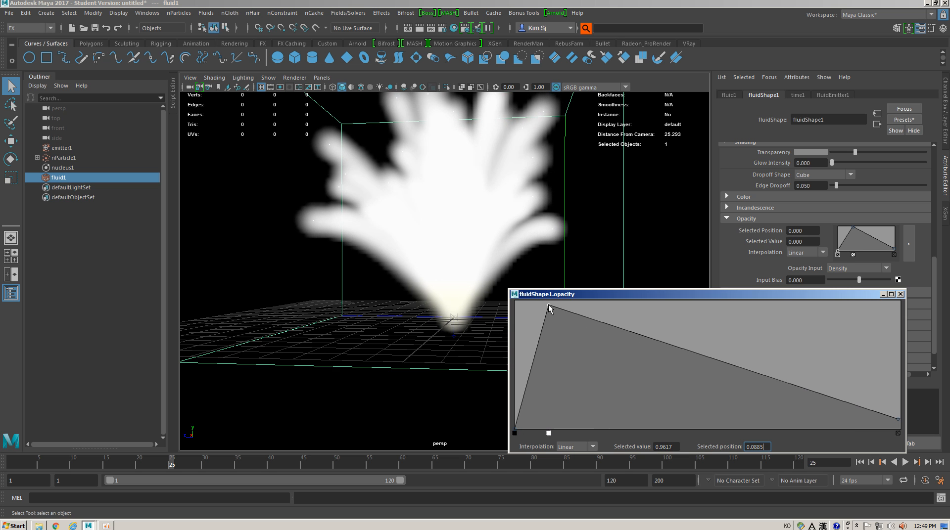
pyautogui.moveTo(617, 336)
pyautogui.mouseDown()
pyautogui.moveTo(613, 380)
pyautogui.moveTo(626, 291)
pyautogui.moveTo(648, 308)
pyautogui.mouseUp()
pyautogui.click(639, 432)
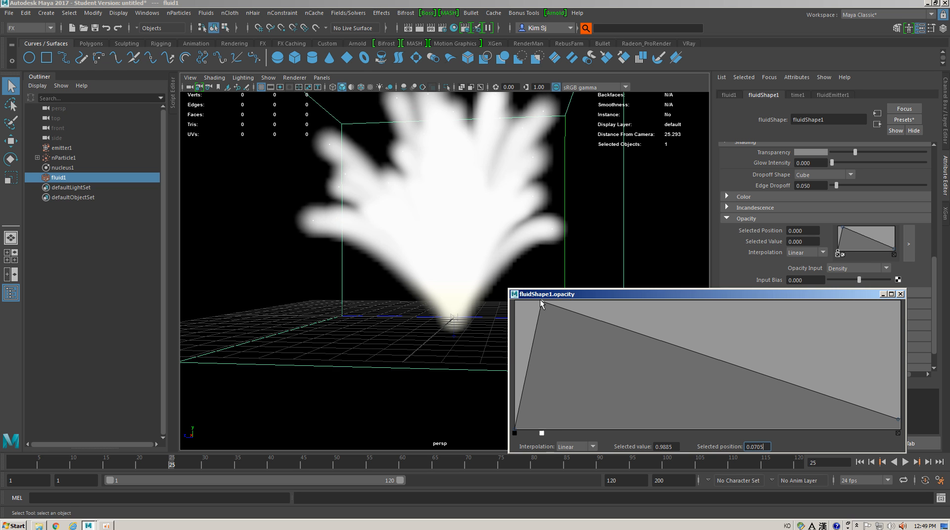
pyautogui.moveTo(548, 308); pyautogui.dragTo(594, 331)
pyautogui.moveTo(589, 367); pyautogui.dragTo(606, 337)
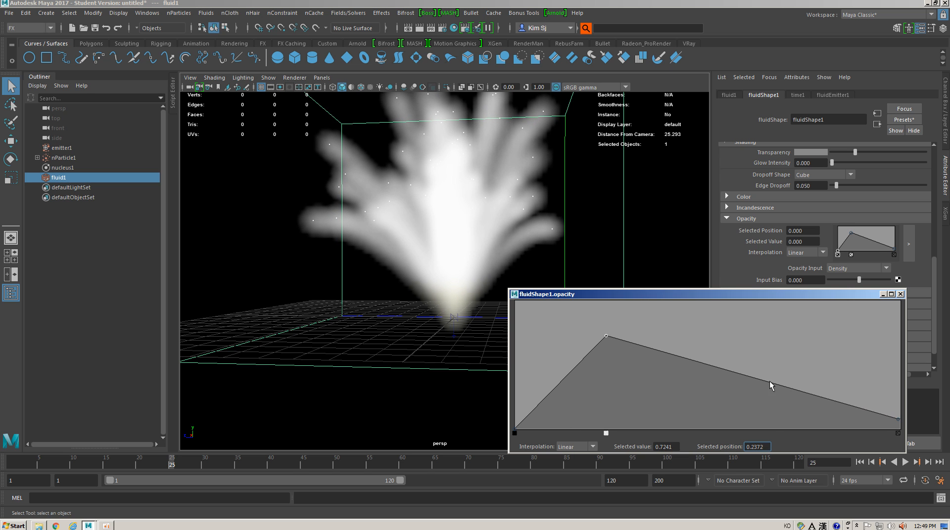
# - Add an Opacity point at about position 0.651, value 0.958, and move the first peak to about position 0.185, value 0.897
pyautogui.moveTo(770, 381); pyautogui.dragTo(764, 305)
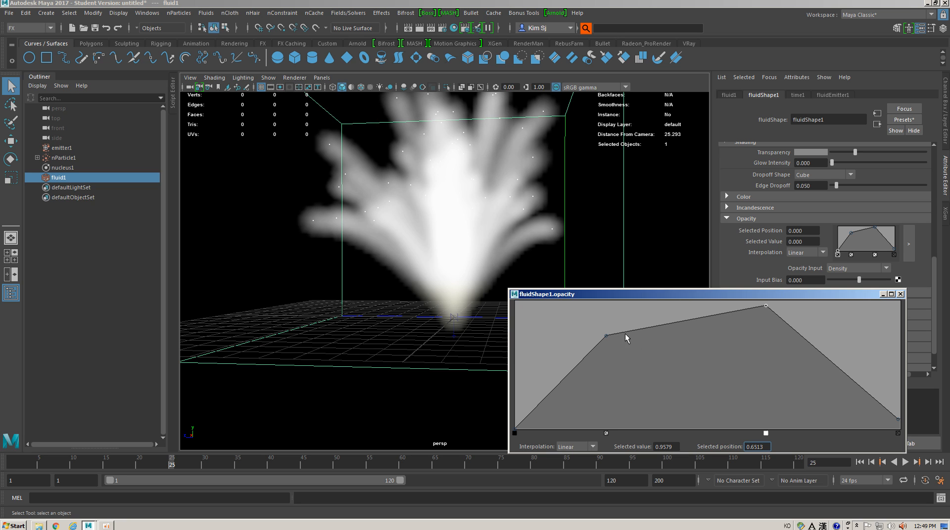
pyautogui.moveTo(661, 328); pyautogui.dragTo(674, 338)
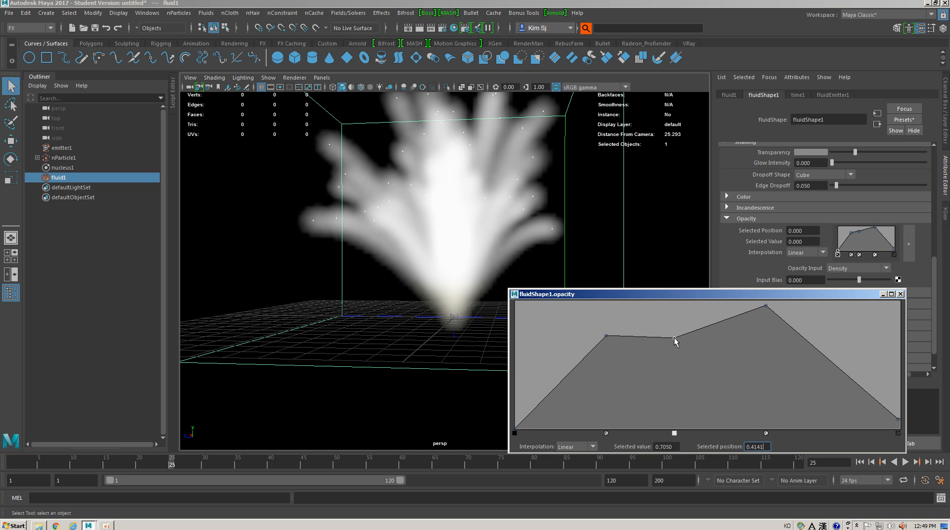
pyautogui.click(674, 433)
pyautogui.moveTo(612, 336); pyautogui.dragTo(585, 313)
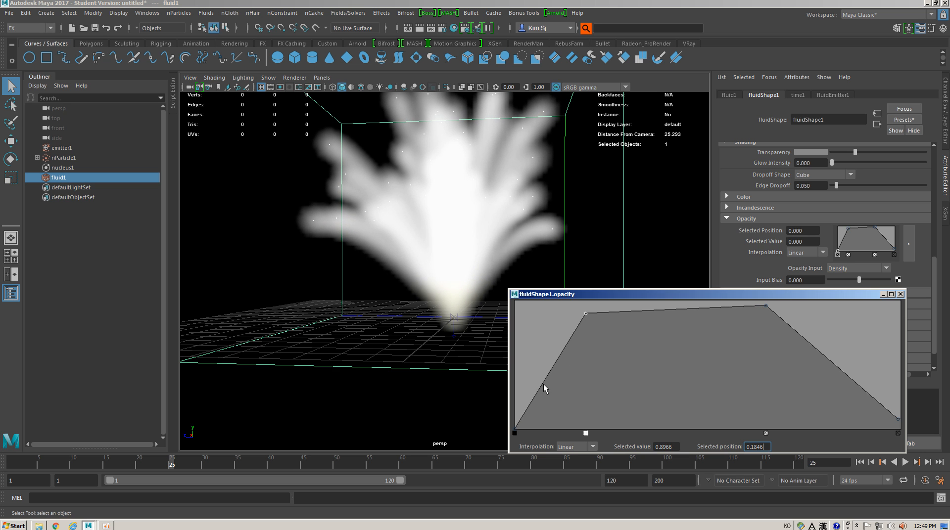
# - Add a low point on the Opacity curve's rising slope, lower the first peak, and delete the high point near the end
pyautogui.moveTo(544, 384); pyautogui.dragTo(553, 359)
pyautogui.moveTo(586, 317); pyautogui.dragTo(589, 343)
pyautogui.moveTo(545, 373); pyautogui.dragTo(549, 399)
pyautogui.moveTo(589, 343); pyautogui.dragTo(597, 367)
pyautogui.moveTo(766, 305); pyautogui.dragTo(837, 318)
pyautogui.click(836, 433)
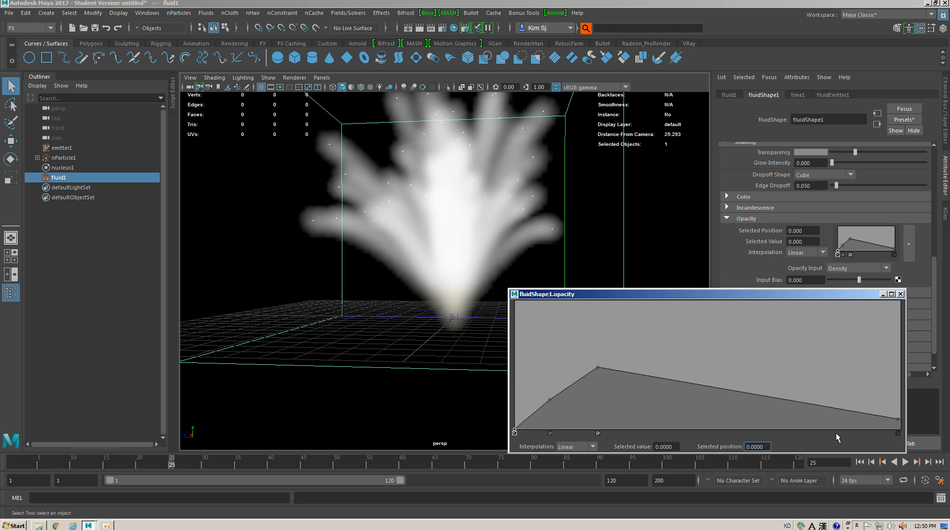
# - Flatten the Opacity curve's peak with a point at about position 0.331, value 0.402, and close the enlarged editor
pyautogui.moveTo(598, 367); pyautogui.dragTo(642, 378)
pyautogui.scroll(-4, 366, 241)
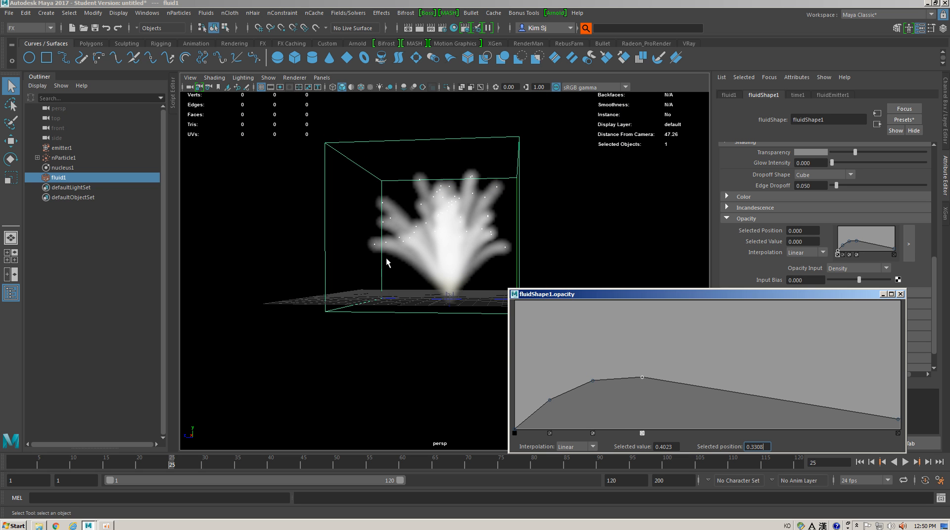
pyautogui.scroll(4, 449, 255)
pyautogui.click(900, 294)
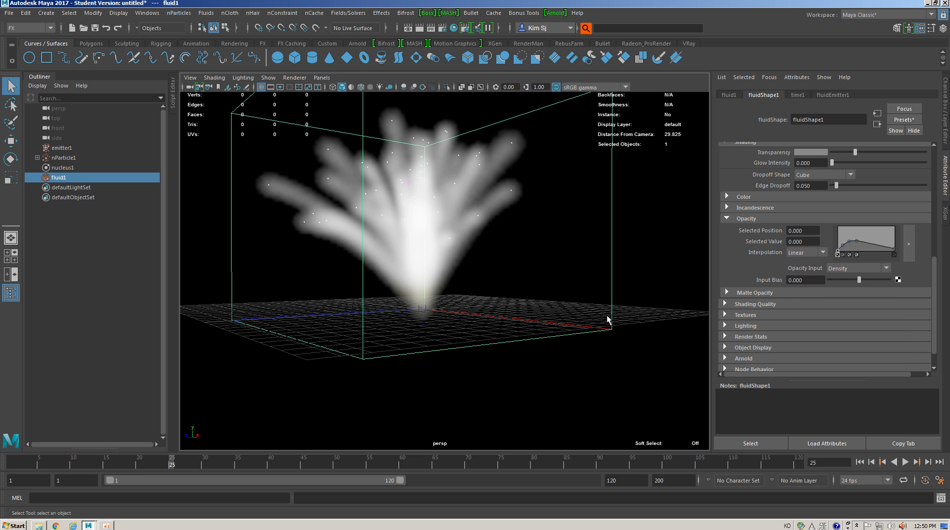
pyautogui.keyDown('alt'); pyautogui.moveTo(611, 323); pyautogui.dragTo(446, 296); pyautogui.keyUp('alt')
pyautogui.scroll(-2, 802, 207)
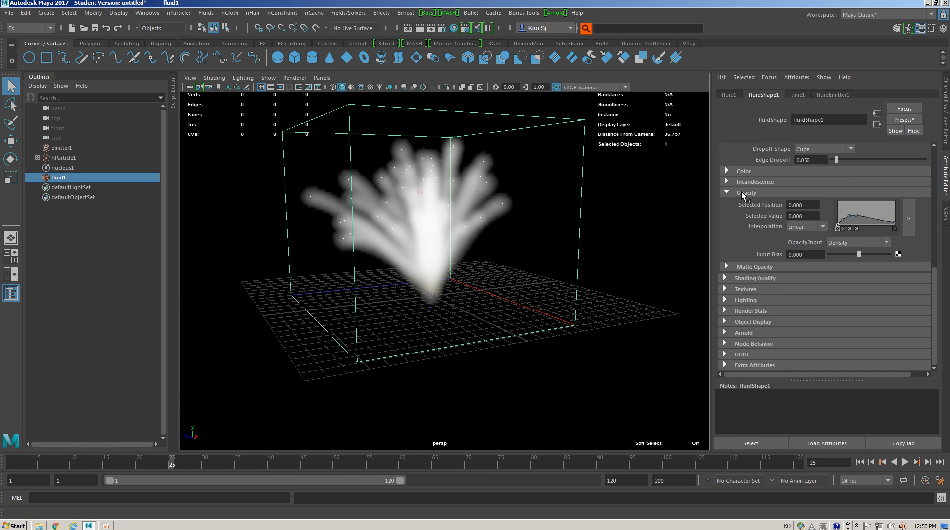
# - Raise the fluid's Transparency slightly and set its Glow Intensity to 1
pyautogui.click(757, 193)
pyautogui.scroll(2, 756, 218)
pyautogui.scroll(-2, 756, 218)
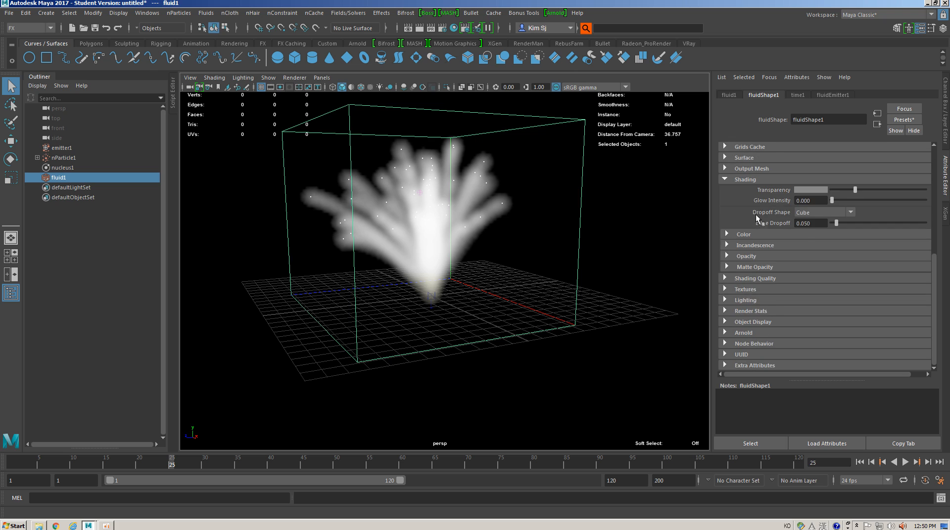
pyautogui.scroll(2, 743, 219)
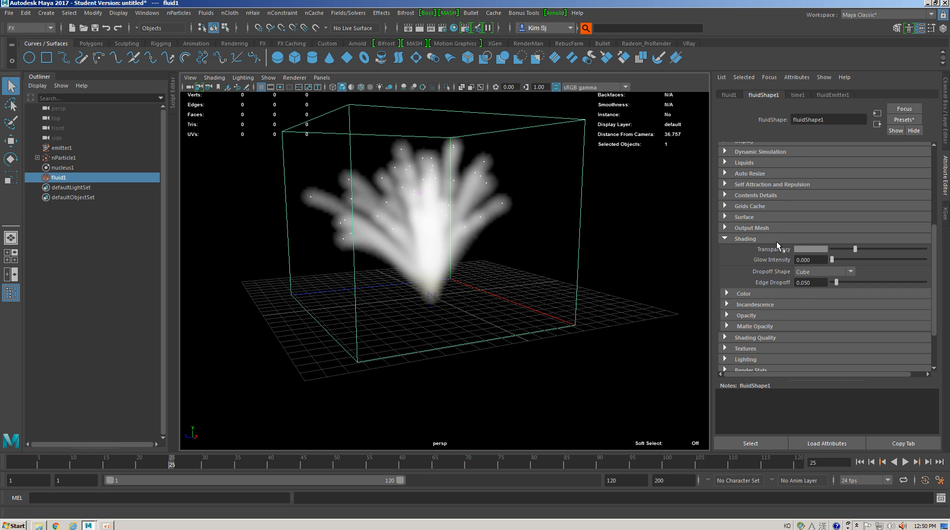
pyautogui.moveTo(855, 249)
pyautogui.mouseDown()
pyautogui.moveTo(871, 246)
pyautogui.moveTo(865, 251)
pyautogui.mouseUp()
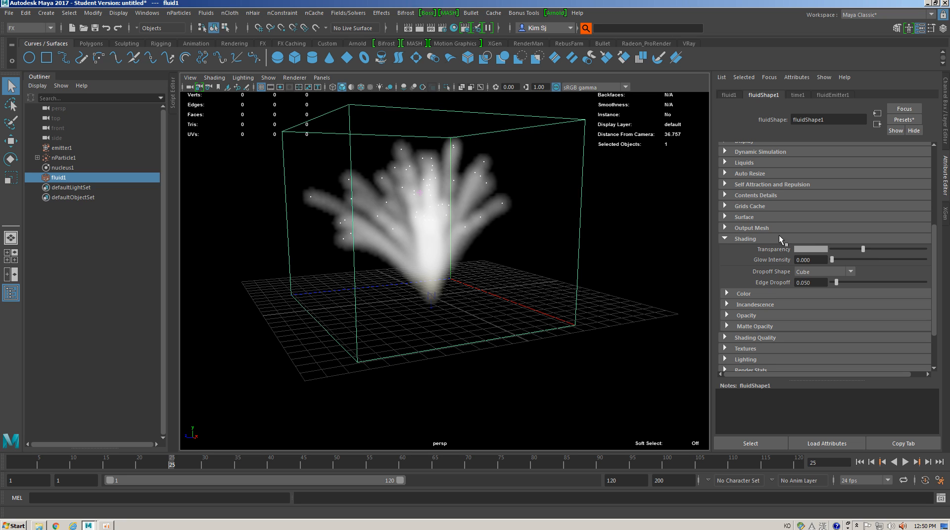
pyautogui.moveTo(832, 259); pyautogui.dragTo(861, 267)
pyautogui.click(765, 238)
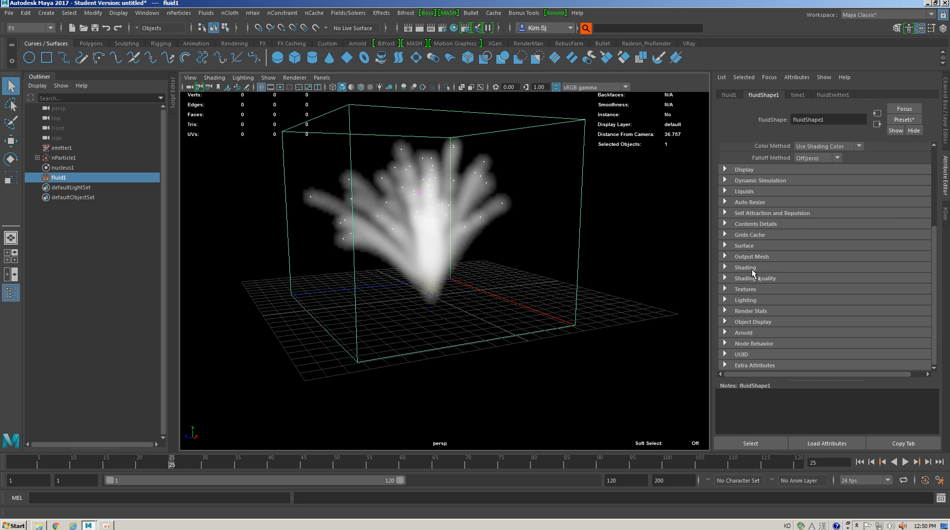
# - Set the fluid's Dropoff Shape to Sphere and its Edge Dropoff to about 0.011
pyautogui.click(747, 267)
pyautogui.click(808, 301)
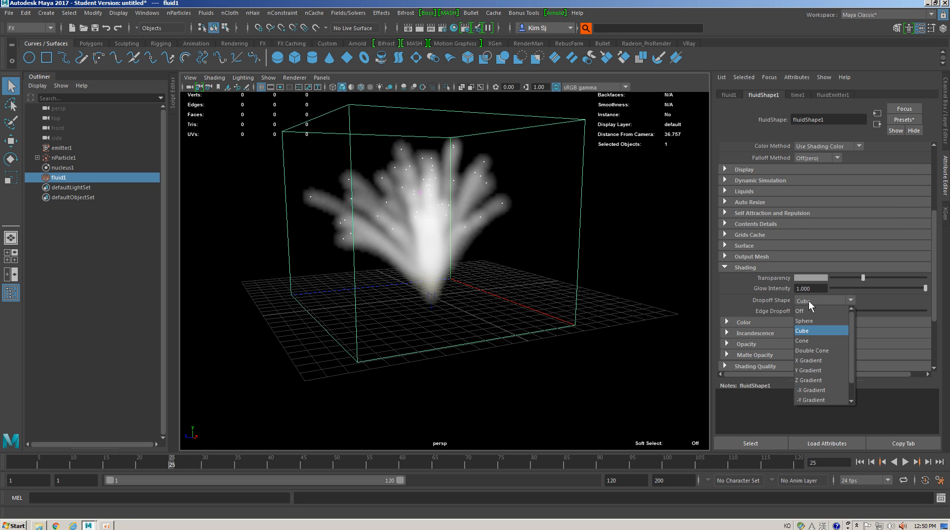
pyautogui.click(811, 322)
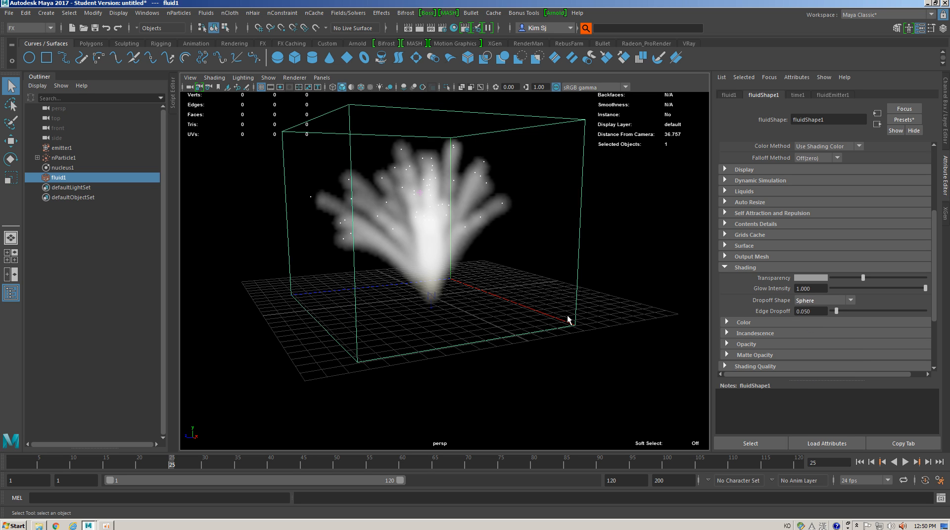
pyautogui.scroll(3, 564, 313)
pyautogui.click(824, 300)
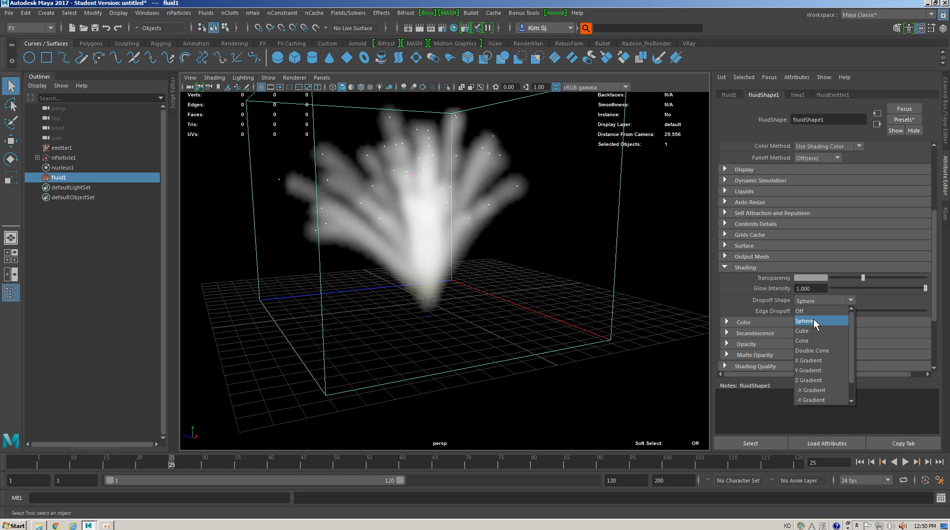
pyautogui.click(815, 319)
pyautogui.moveTo(841, 311); pyautogui.dragTo(830, 310)
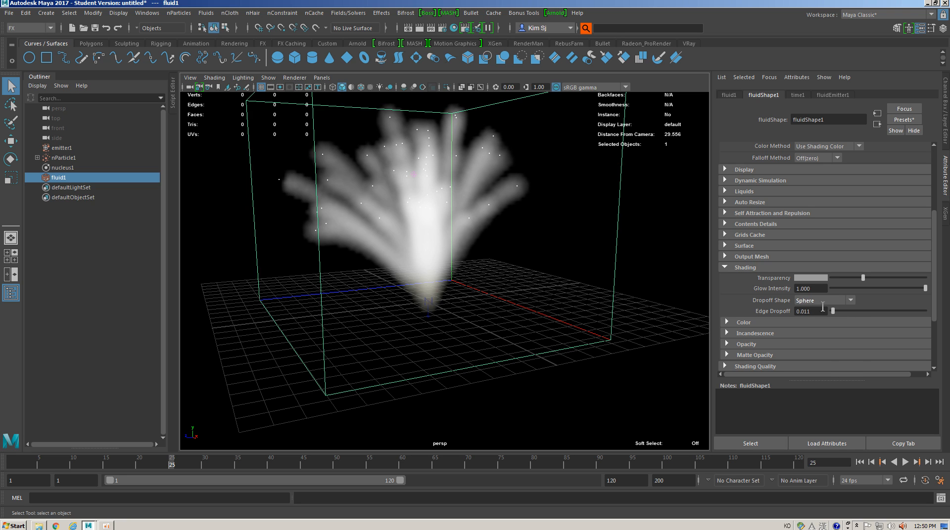
# - Change the fluid's Dropoff Shape to Cone
pyautogui.click(824, 300)
pyautogui.click(817, 340)
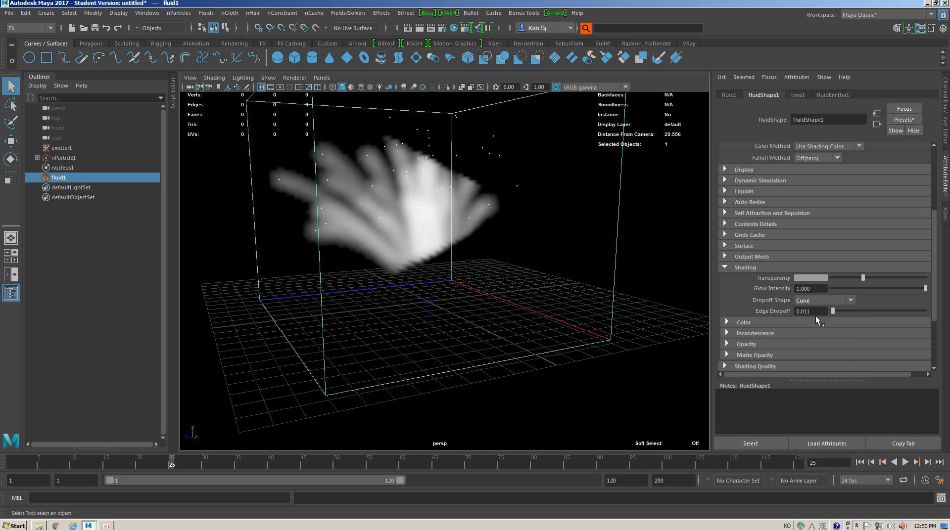
# - Compare the Sphere and Cube dropoff shapes on the fluid and set its Dropoff Shape to Cube
pyautogui.click(816, 302)
pyautogui.click(816, 321)
pyautogui.click(818, 303)
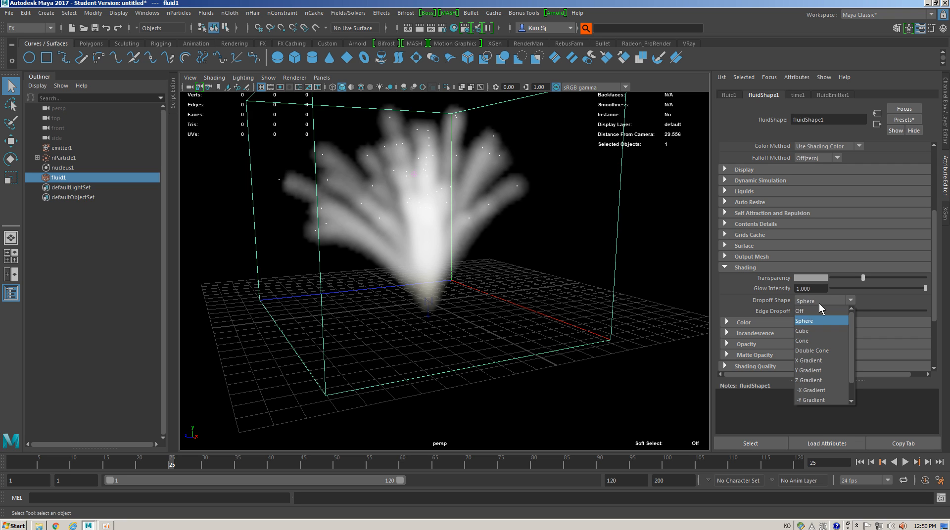
pyautogui.click(799, 332)
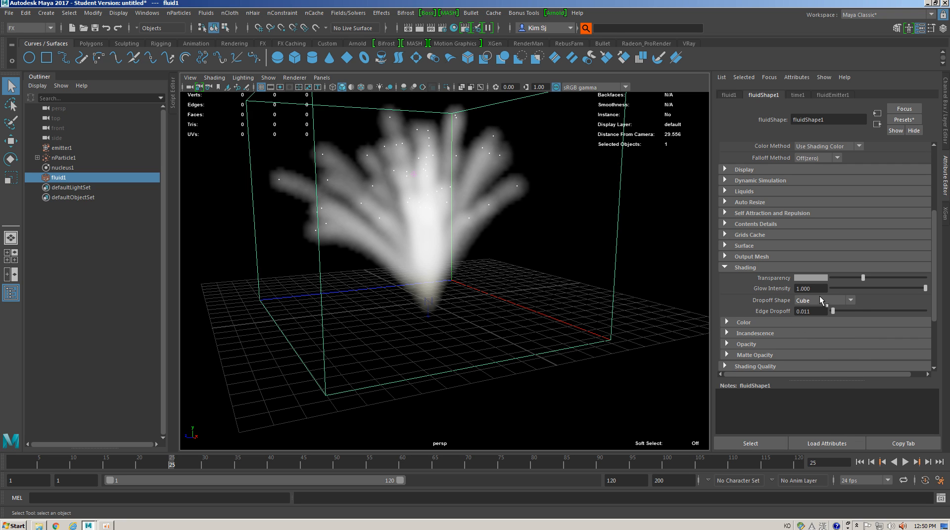
pyautogui.click(819, 300)
pyautogui.click(814, 315)
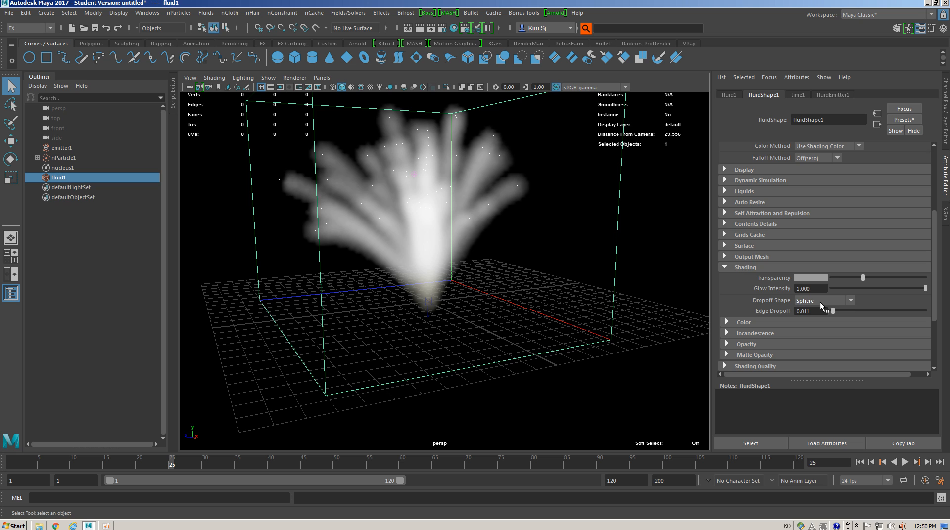
pyautogui.click(820, 302)
pyautogui.click(809, 331)
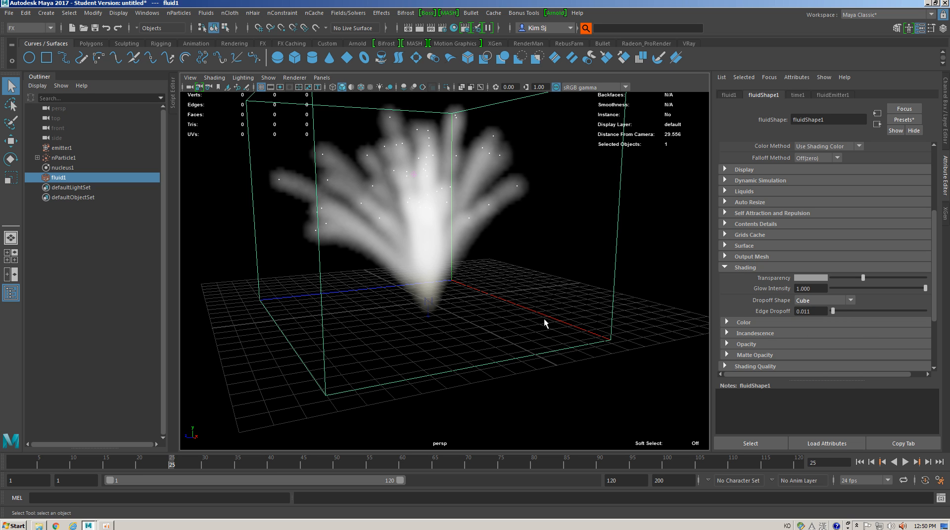
pyautogui.scroll(-4, 574, 320)
pyautogui.scroll(-3, 869, 340)
pyautogui.click(745, 264)
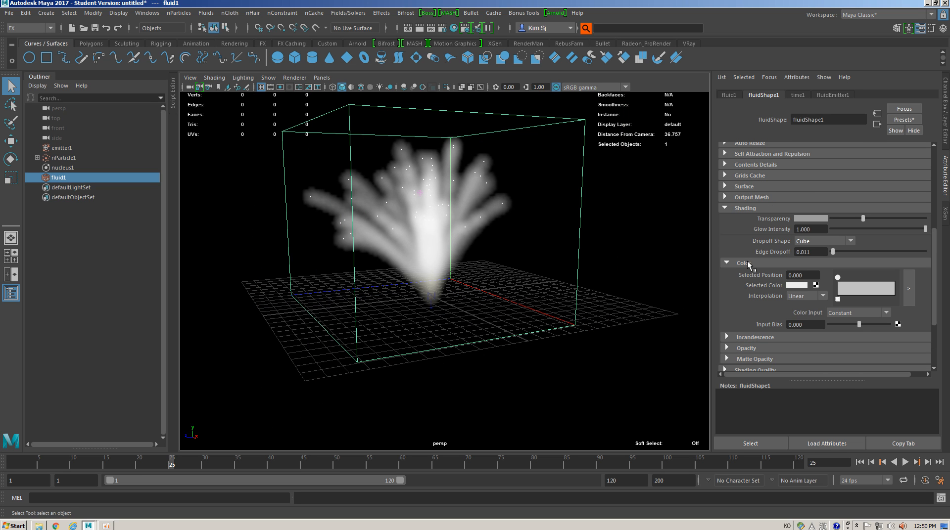
pyautogui.click(746, 263)
pyautogui.click(750, 206)
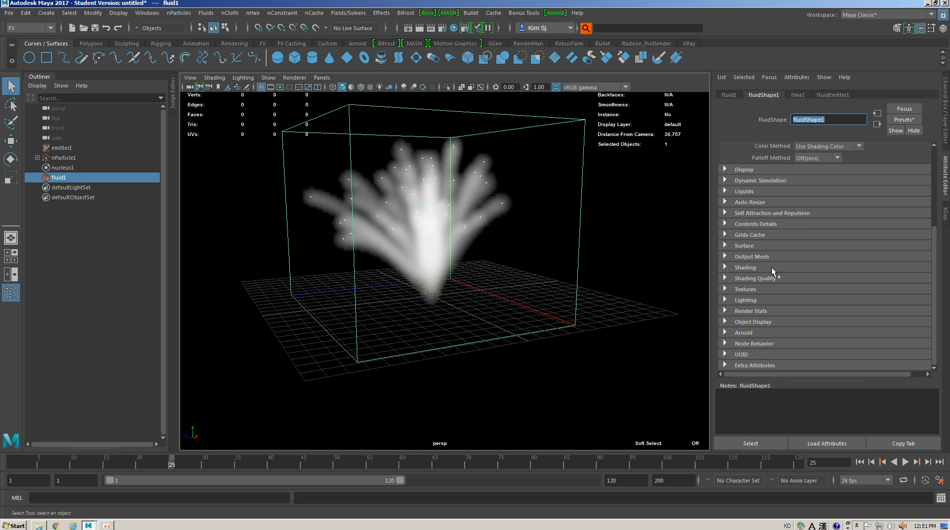
pyautogui.click(749, 275)
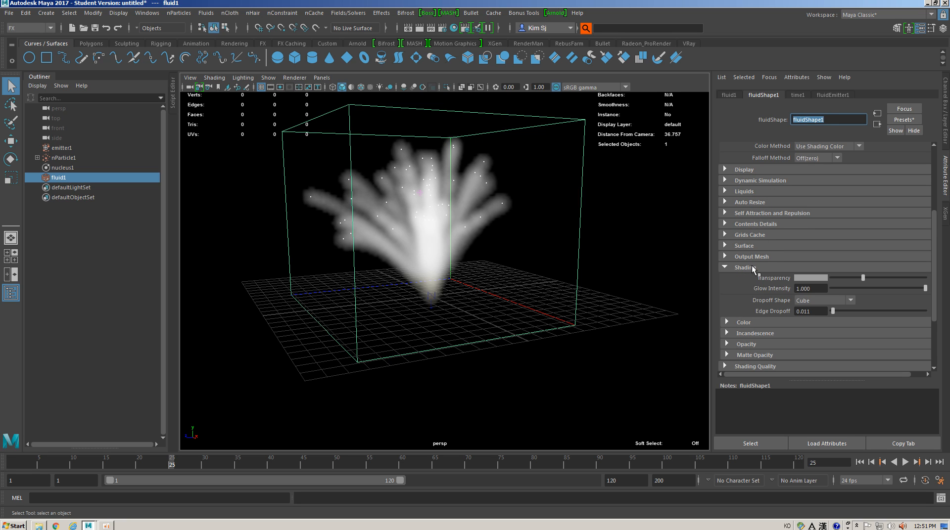
pyautogui.click(747, 277)
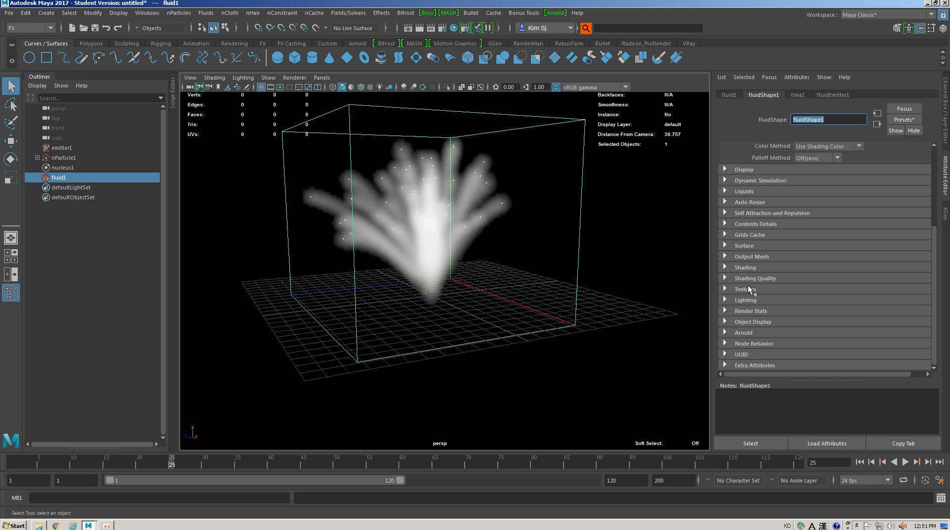
# - Turn on Self Shadow in the fluid's Lighting settings and set Shadow Opacity to 1
pyautogui.click(755, 300)
pyautogui.scroll(-2, 772, 299)
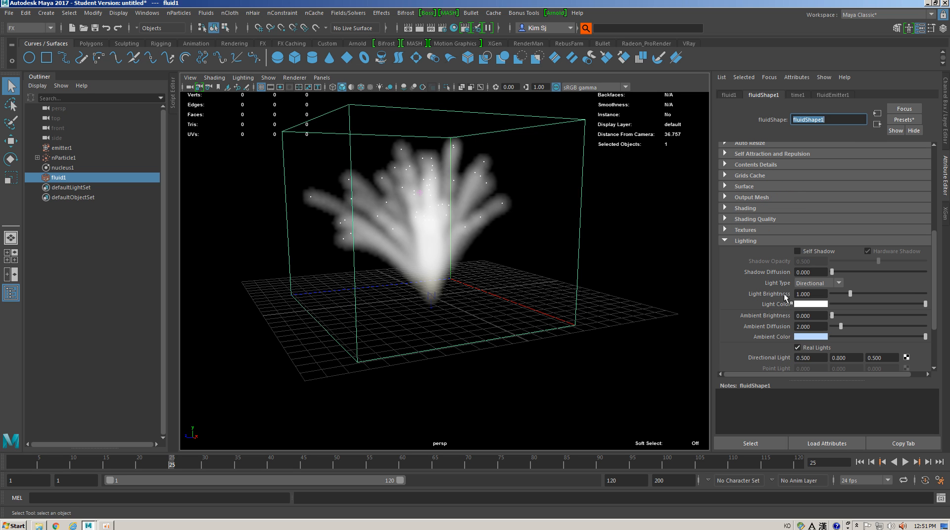
pyautogui.click(808, 251)
pyautogui.scroll(4, 613, 282)
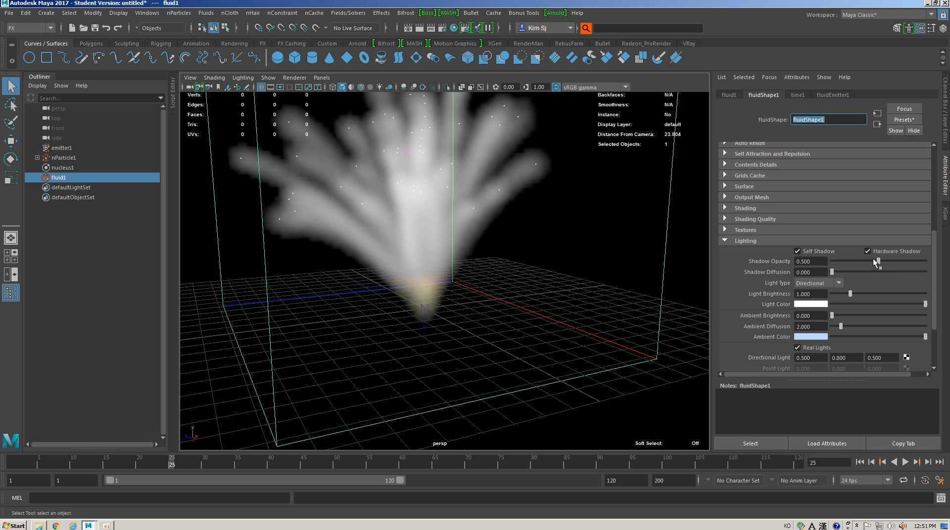
pyautogui.moveTo(881, 259)
pyautogui.mouseDown()
pyautogui.moveTo(928, 265)
pyautogui.moveTo(863, 265)
pyautogui.moveTo(926, 269)
pyautogui.moveTo(919, 273)
pyautogui.mouseUp()
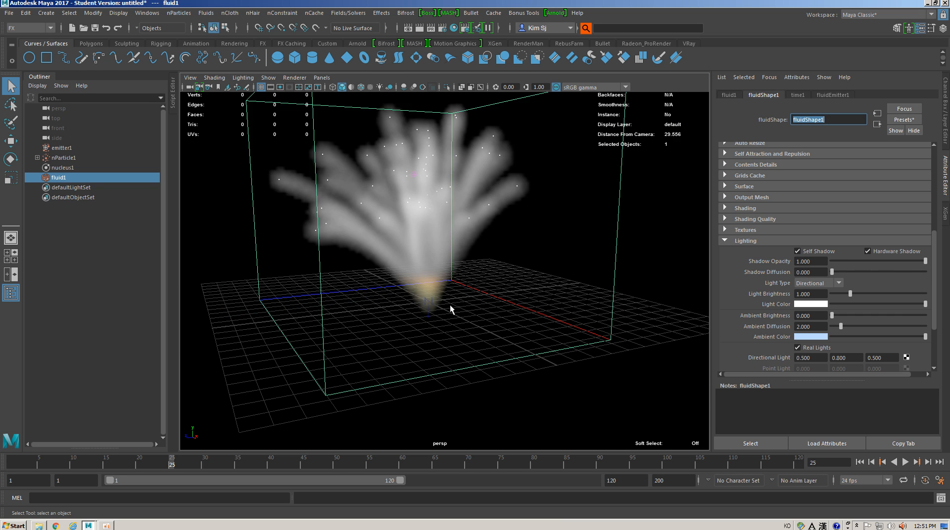
pyautogui.scroll(5, 425, 297)
pyautogui.scroll(-5, 569, 312)
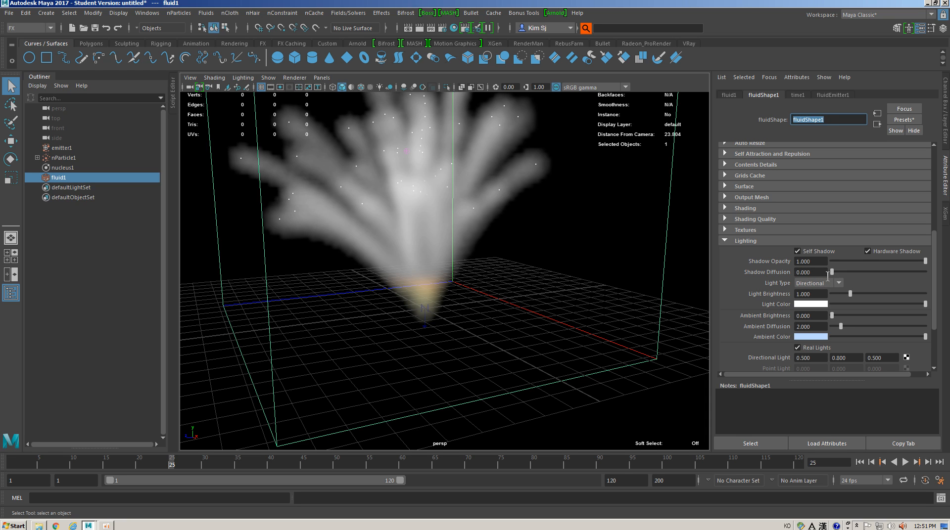
# - Raise the fluid's Light Brightness to about 1.096
pyautogui.moveTo(830, 274)
pyautogui.mouseDown()
pyautogui.moveTo(863, 275)
pyautogui.moveTo(829, 275)
pyautogui.mouseUp()
pyautogui.moveTo(849, 294); pyautogui.dragTo(852, 297)
pyautogui.moveTo(924, 304)
pyautogui.mouseDown()
pyautogui.moveTo(864, 307)
pyautogui.moveTo(927, 308)
pyautogui.mouseUp()
pyautogui.scroll(-2, 885, 305)
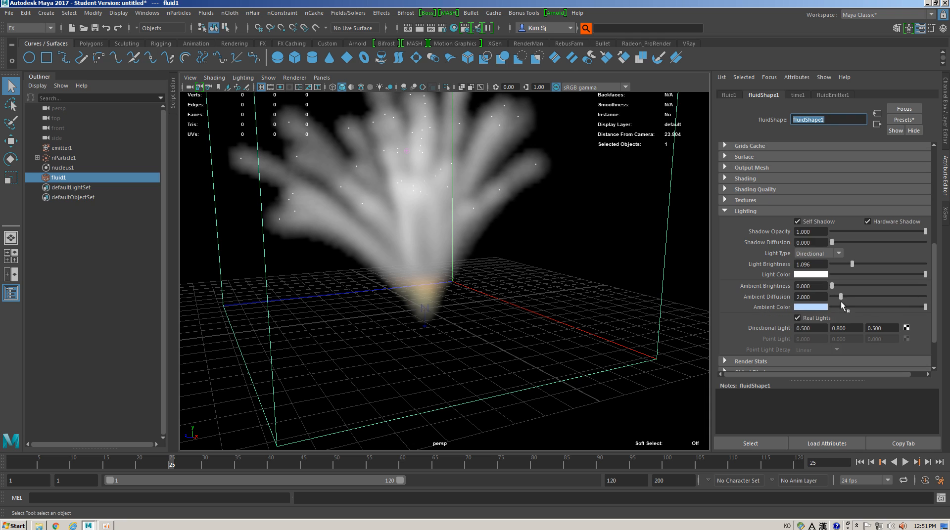
# - Try a higher Ambient Brightness on the fluid, then return it to 0
pyautogui.moveTo(832, 285); pyautogui.dragTo(938, 310)
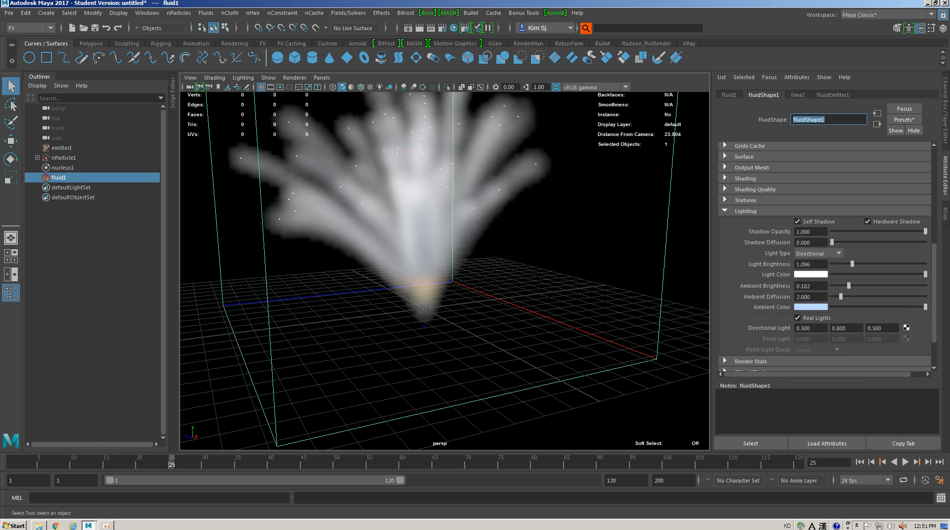
pyautogui.moveTo(848, 285); pyautogui.dragTo(658, 318)
pyautogui.scroll(-3, 806, 294)
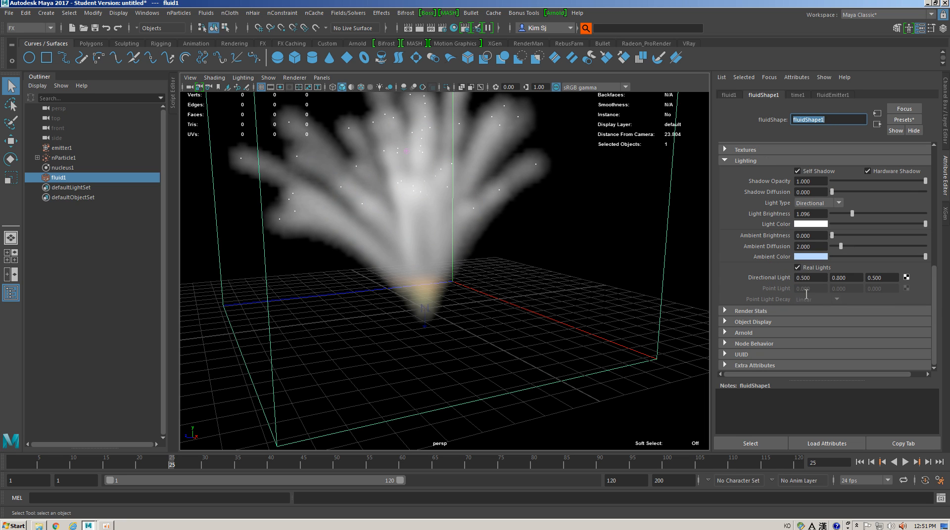
pyautogui.scroll(15, 801, 328)
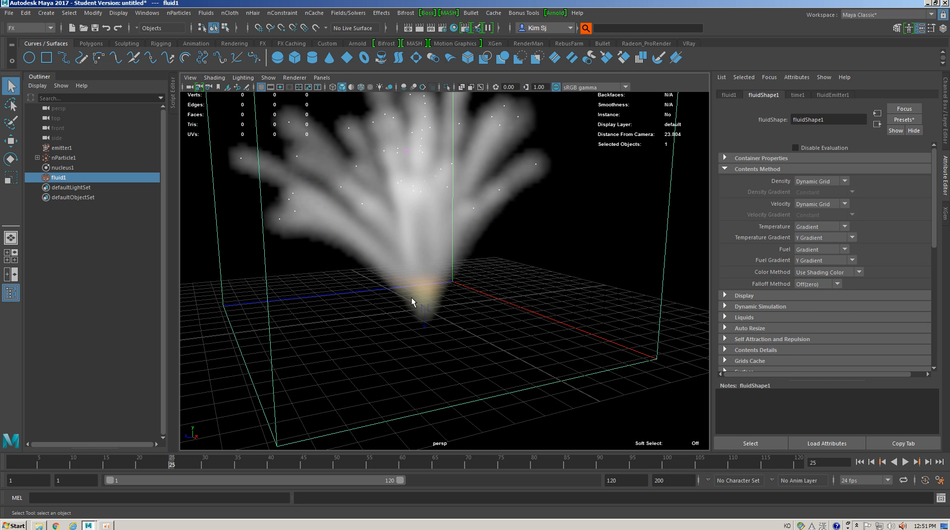
pyautogui.keyDown('alt'); pyautogui.moveTo(452, 289); pyautogui.dragTo(412, 279); pyautogui.keyUp('alt')
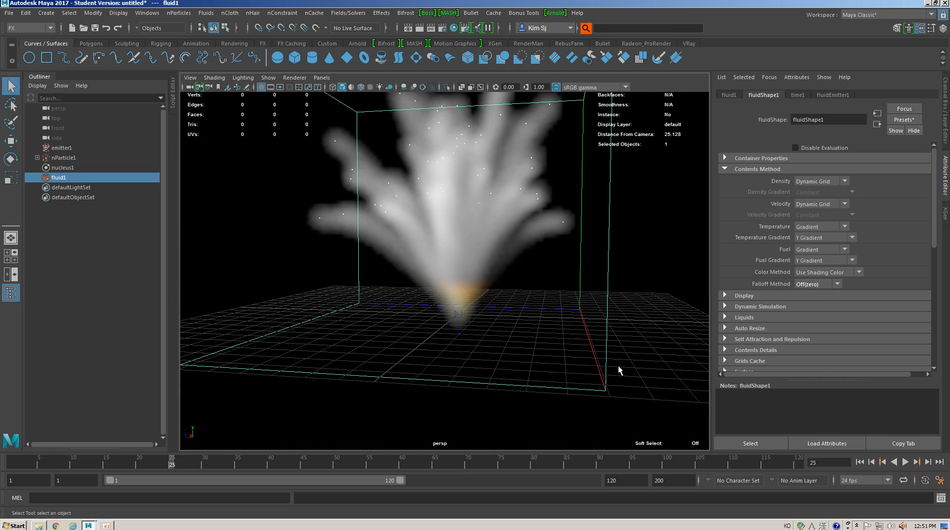
pyautogui.scroll(-1, 790, 311)
pyautogui.keyDown('alt'); pyautogui.moveTo(470, 290); pyautogui.dragTo(535, 291); pyautogui.keyUp('alt')
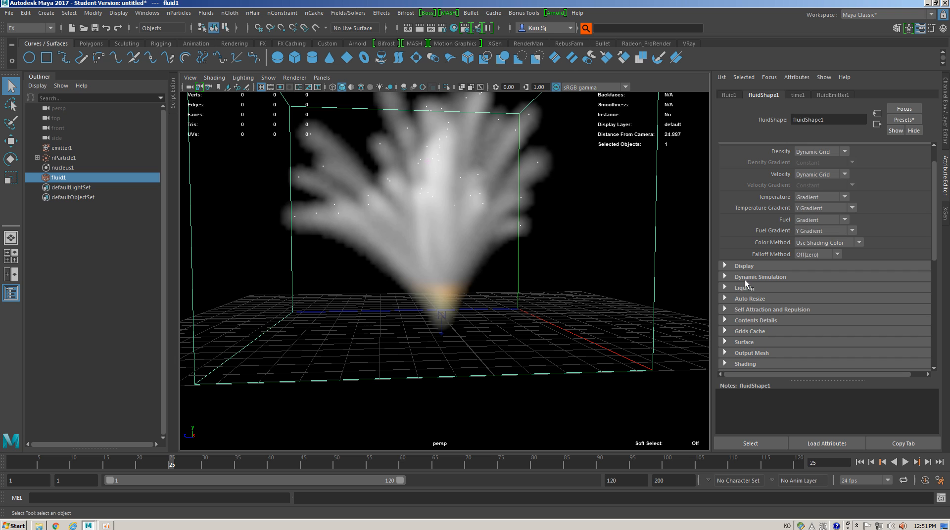
pyautogui.click(752, 277)
pyautogui.click(754, 277)
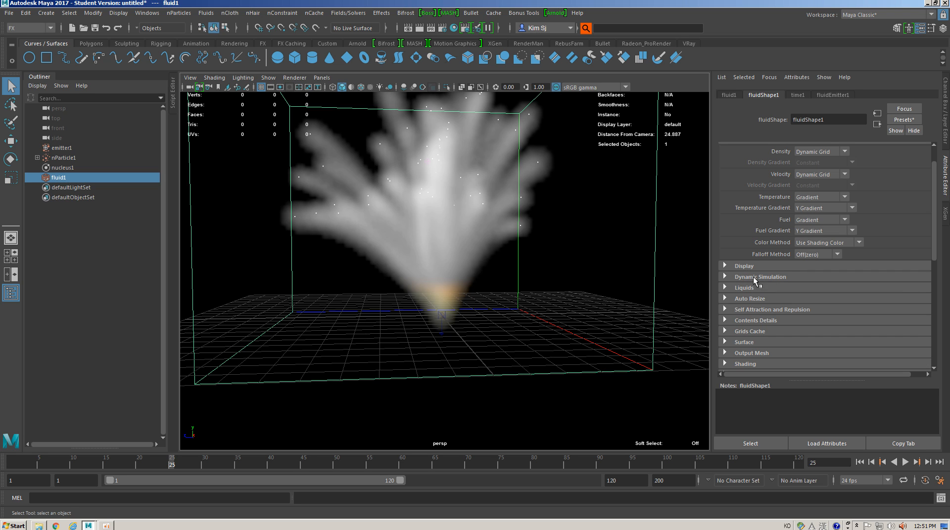
pyautogui.click(737, 93)
pyautogui.click(757, 93)
pyautogui.scroll(-2, 791, 203)
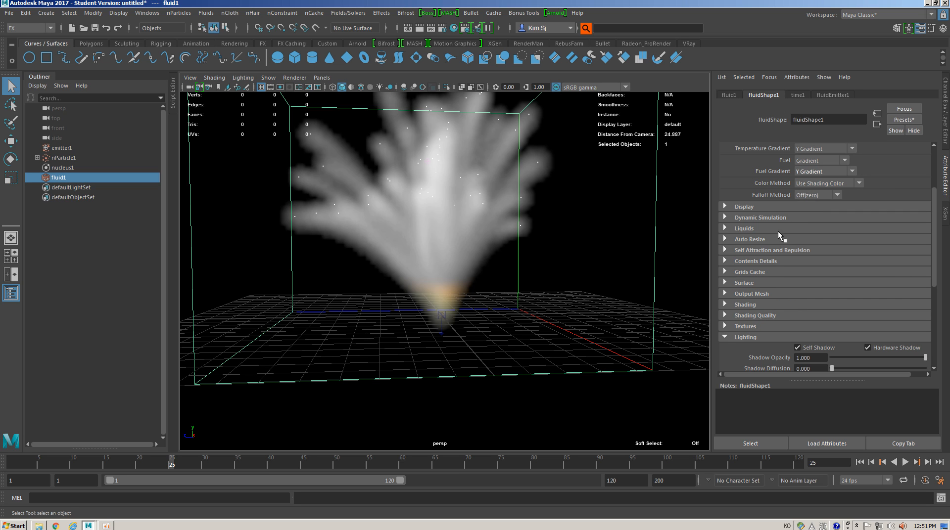
# - Set the fluid's density Buoyancy to 0 and replay the simulation from the first frame
pyautogui.click(746, 262)
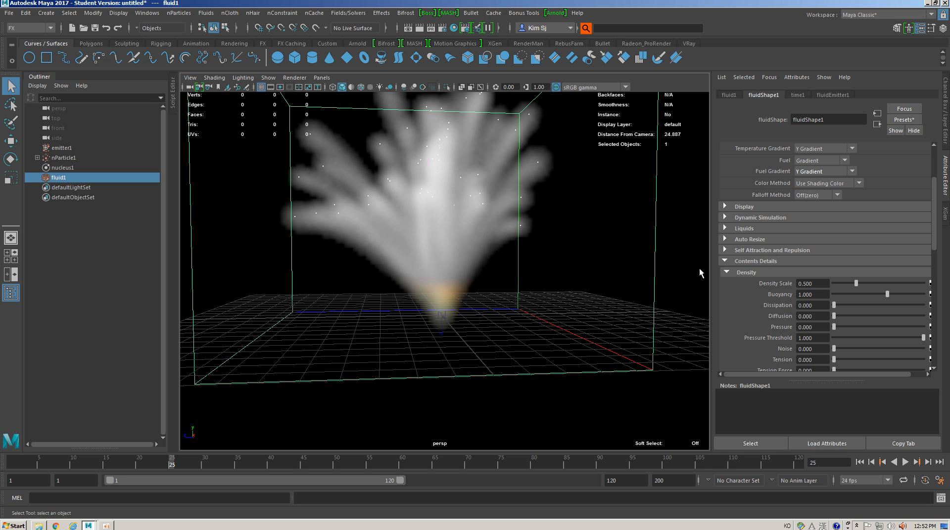
pyautogui.keyDown('alt'); pyautogui.moveTo(405, 216); pyautogui.dragTo(390, 221); pyautogui.keyUp('alt')
pyautogui.keyDown('alt'); pyautogui.moveTo(427, 221); pyautogui.dragTo(448, 229, button='middle'); pyautogui.keyUp('alt')
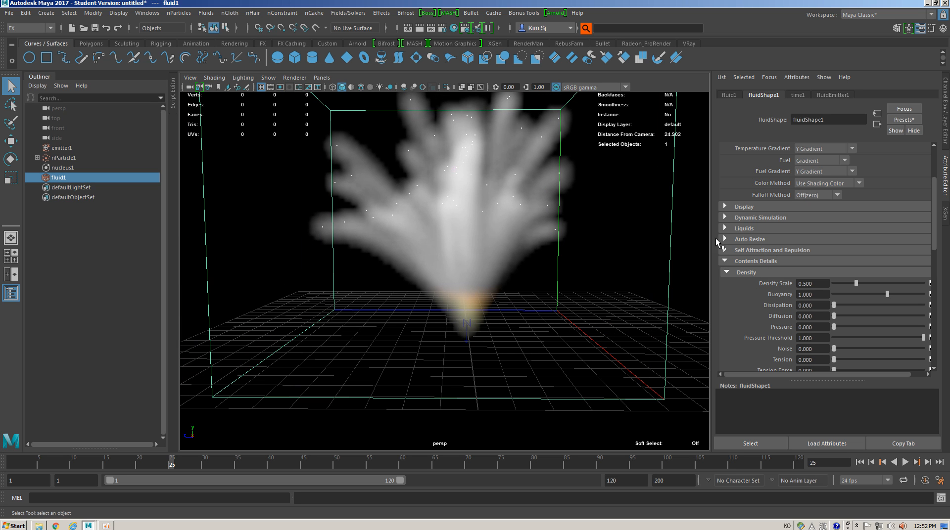
pyautogui.click(753, 262)
pyautogui.click(753, 262)
pyautogui.scroll(-3, 787, 294)
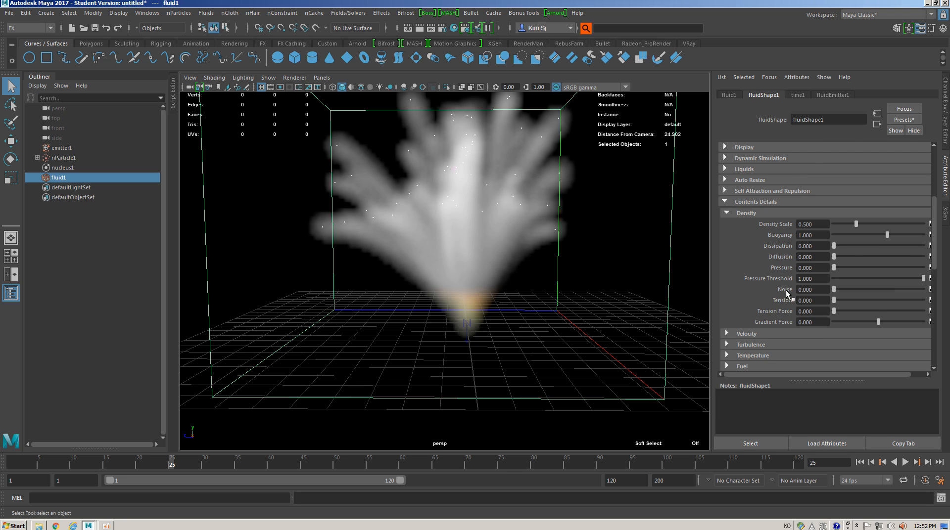
pyautogui.scroll(2, 789, 289)
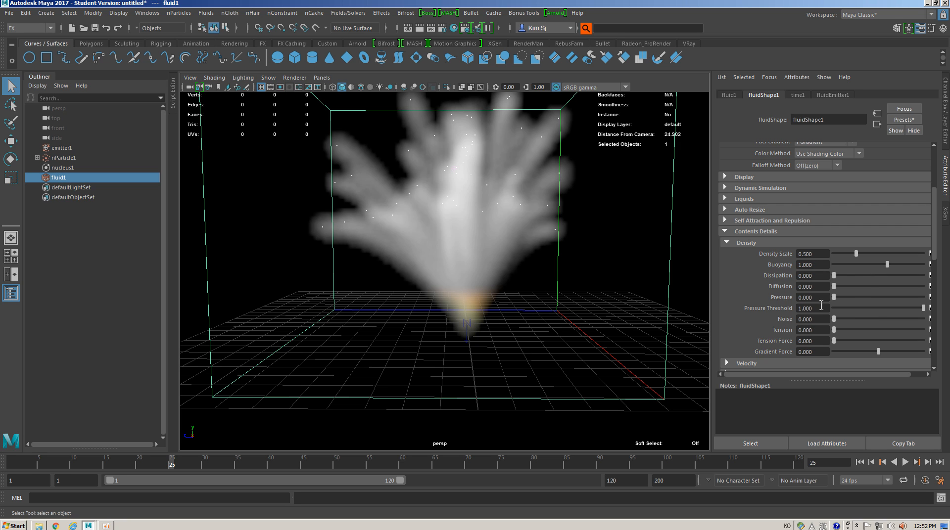
pyautogui.doubleClick(811, 264)
pyautogui.write('0')
pyautogui.press('Return')
pyautogui.click(859, 462)
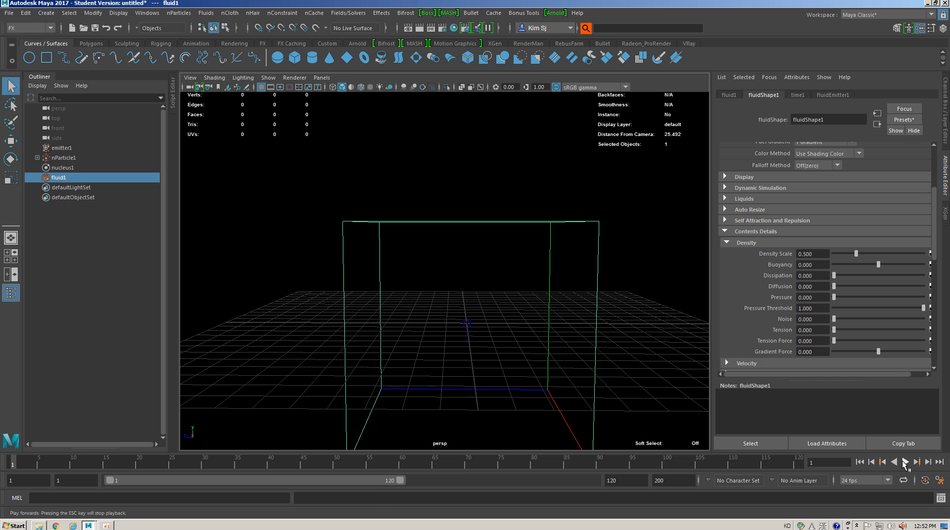
pyautogui.click(905, 462)
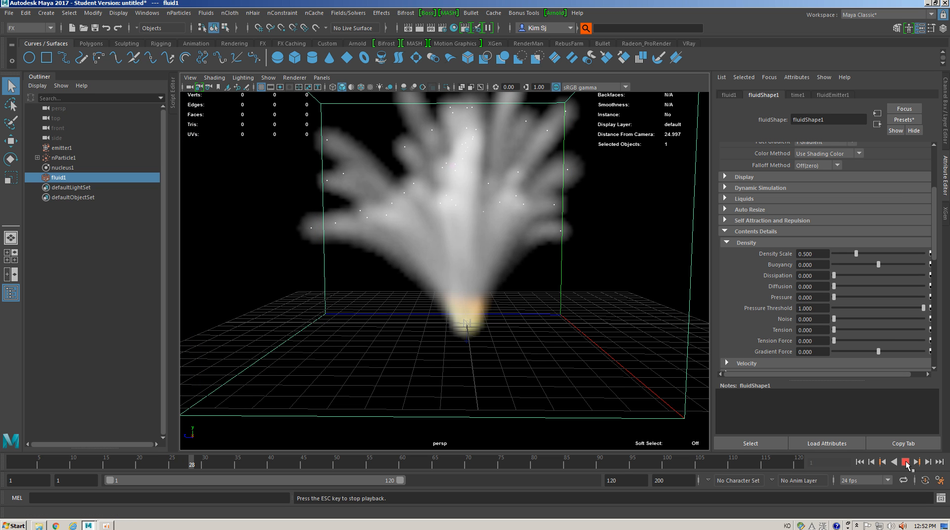
pyautogui.press('Escape')
# - Raise the fluid's density Noise to 1 and replay the simulation from the first frame
pyautogui.keyDown('alt'); pyautogui.moveTo(523, 354); pyautogui.dragTo(530, 327); pyautogui.keyUp('alt')
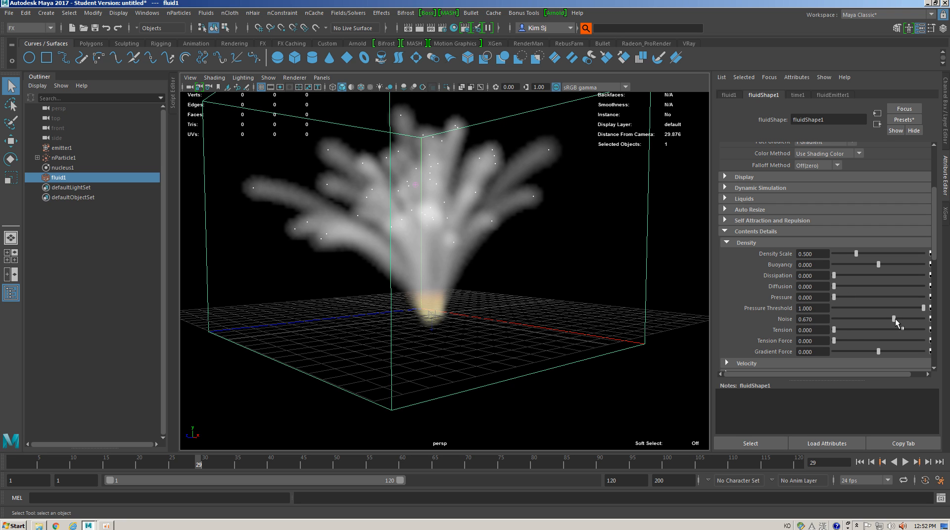
pyautogui.moveTo(919, 319); pyautogui.dragTo(927, 321)
pyautogui.click(859, 462)
pyautogui.click(906, 462)
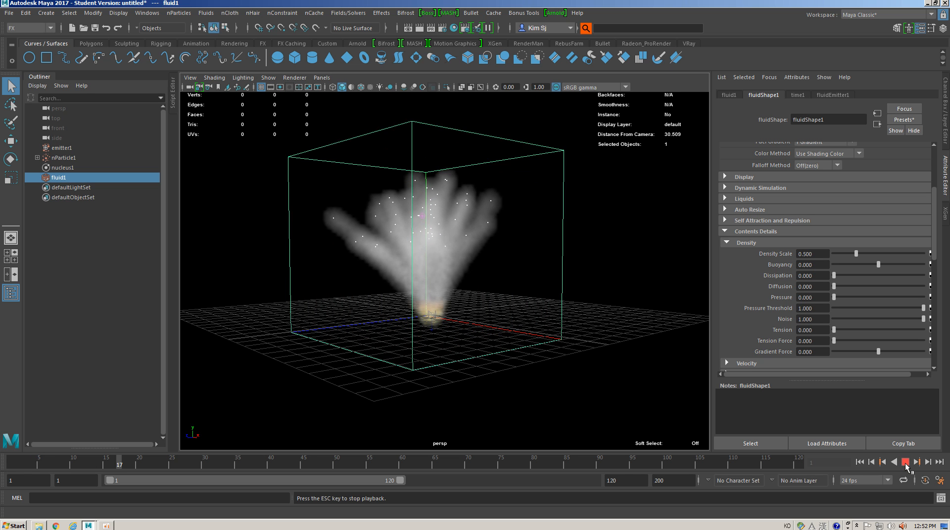
pyautogui.click(905, 461)
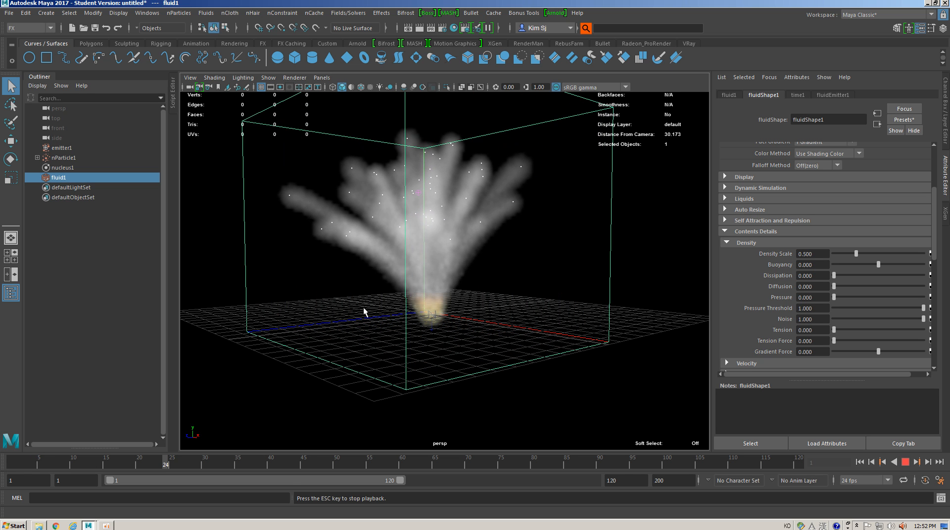
# - Set the fluid's velocity Swirl to 10 and velocity Noise to 1, and replay the simulation from the start
pyautogui.scroll(-3, 872, 307)
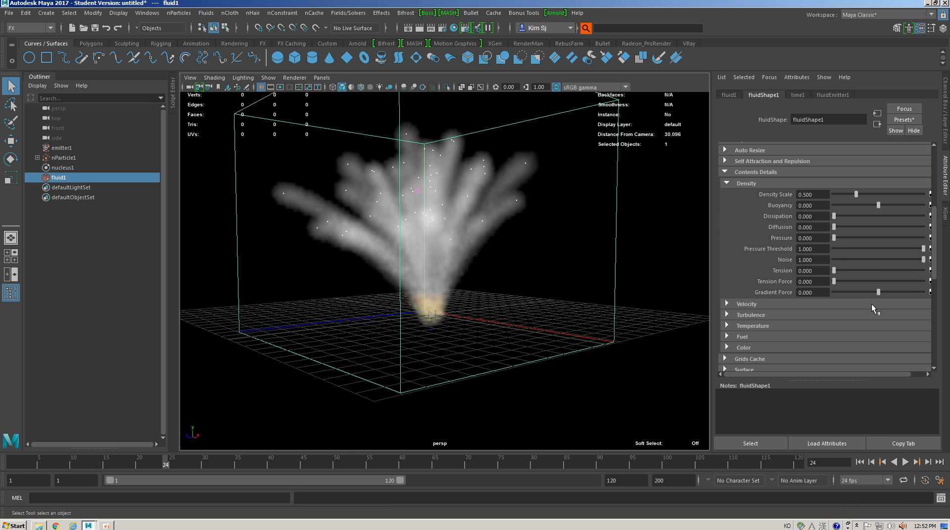
pyautogui.click(784, 303)
pyautogui.scroll(-3, 851, 272)
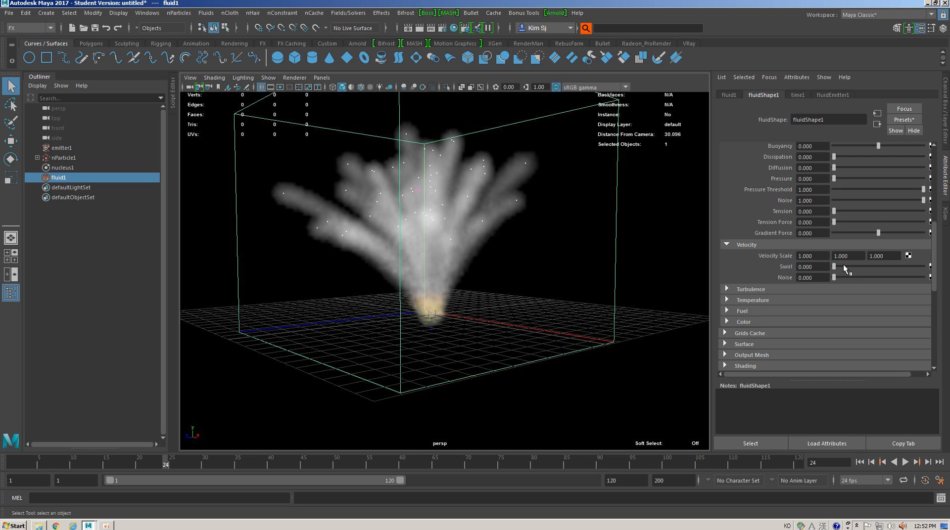
pyautogui.moveTo(900, 264); pyautogui.dragTo(924, 266)
pyautogui.moveTo(833, 277); pyautogui.dragTo(924, 277)
pyautogui.click(859, 462)
pyautogui.click(904, 462)
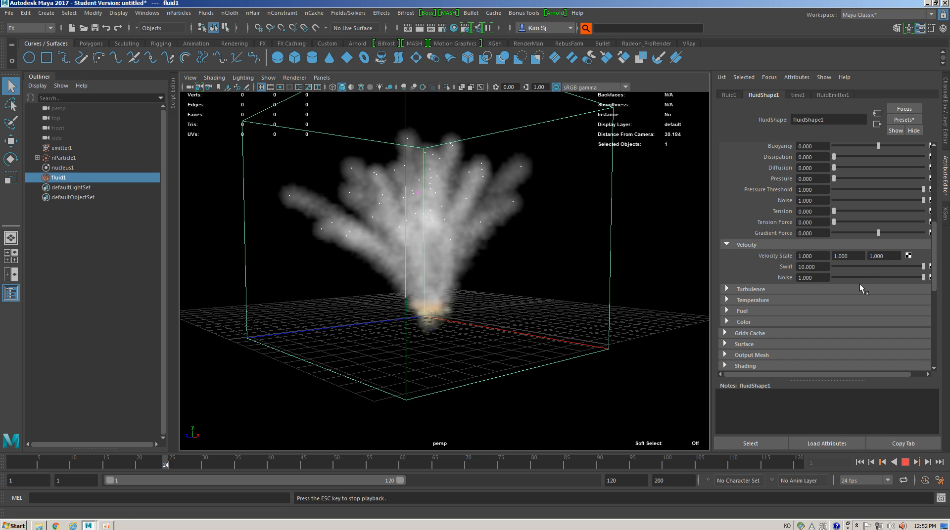
pyautogui.press('Escape')
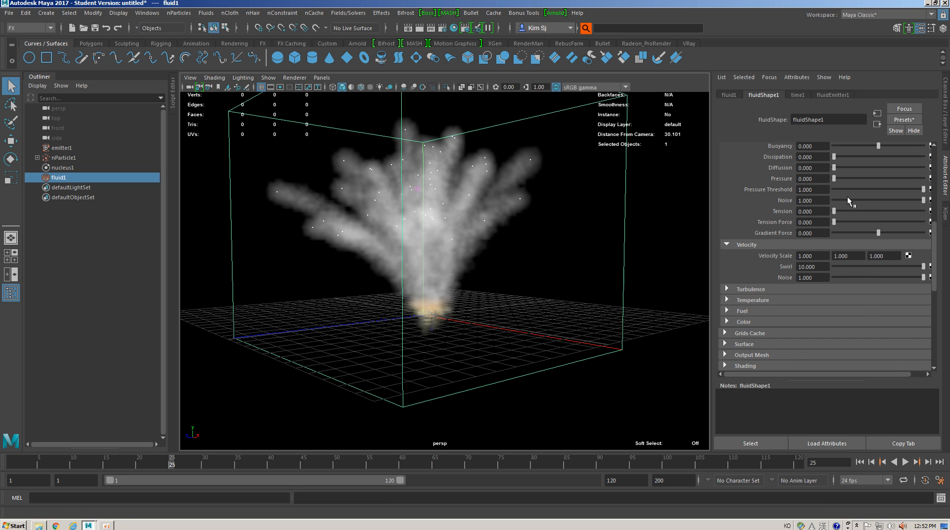
# - Lower density Noise to about 0.402, Swirl to about 4.972 and velocity Noise to about 0.441, and replay the simulation
pyautogui.moveTo(847, 199); pyautogui.dragTo(869, 199)
pyautogui.moveTo(874, 265); pyautogui.dragTo(878, 267)
pyautogui.click(860, 462)
pyautogui.click(905, 462)
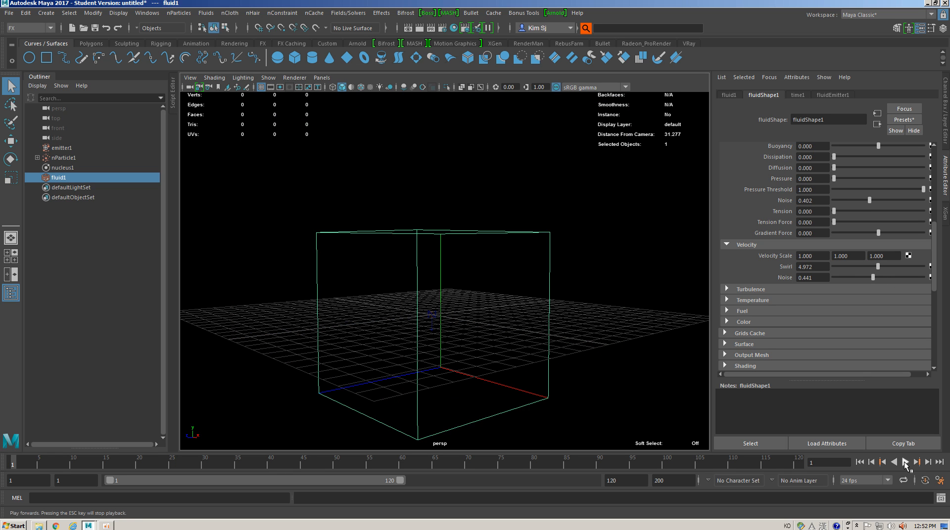
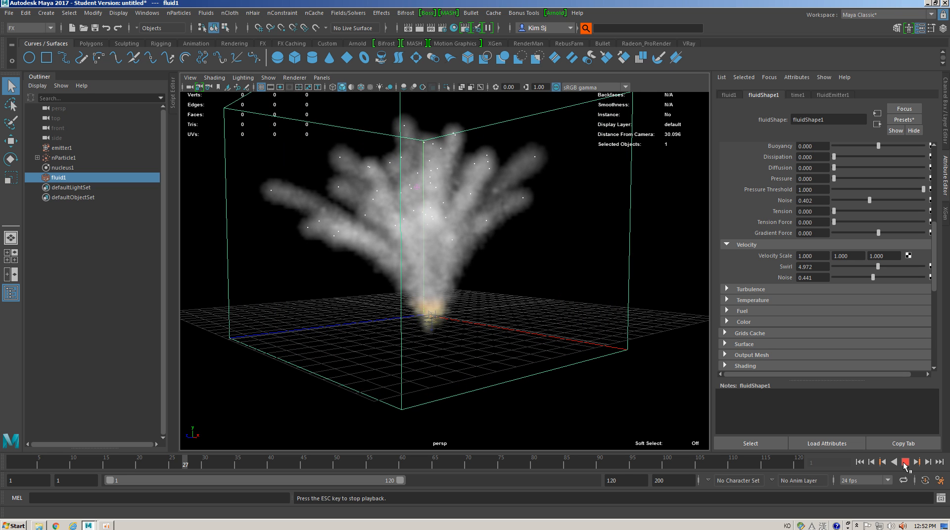
# - Set the fluid's Turbulence to Strength 0.665, Frequency 0.659 and Speed 0.436, and replay the simulation from the first frame
pyautogui.click(750, 289)
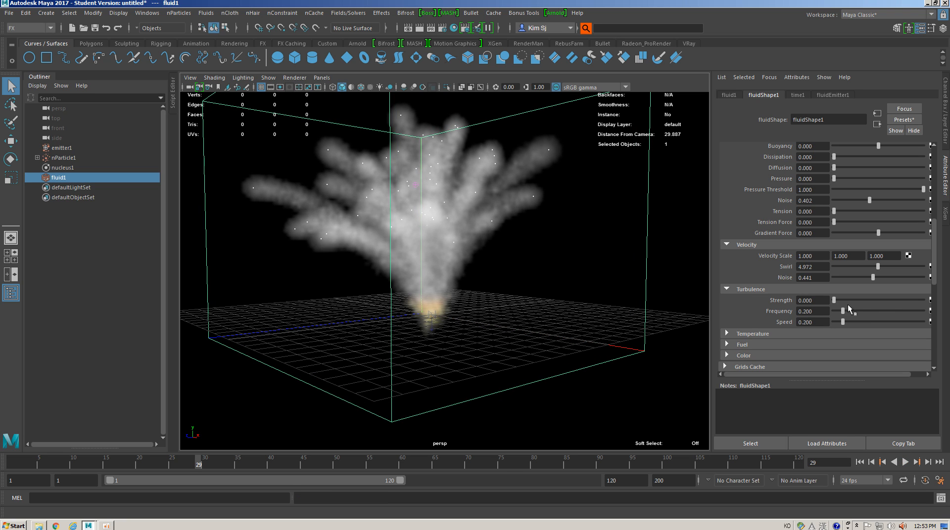
pyautogui.moveTo(867, 301)
pyautogui.mouseDown()
pyautogui.moveTo(906, 304)
pyautogui.moveTo(870, 305)
pyautogui.mouseUp()
pyautogui.click(861, 461)
pyautogui.click(904, 462)
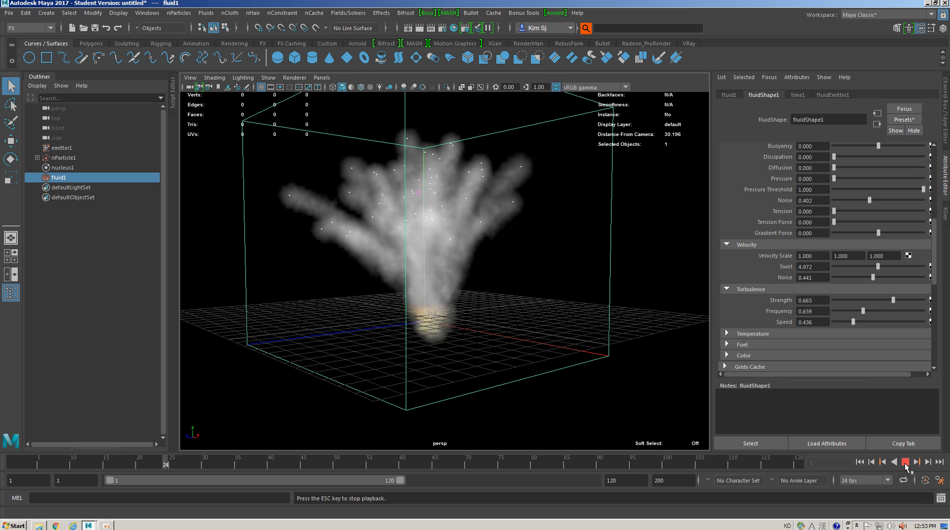
pyautogui.click(904, 462)
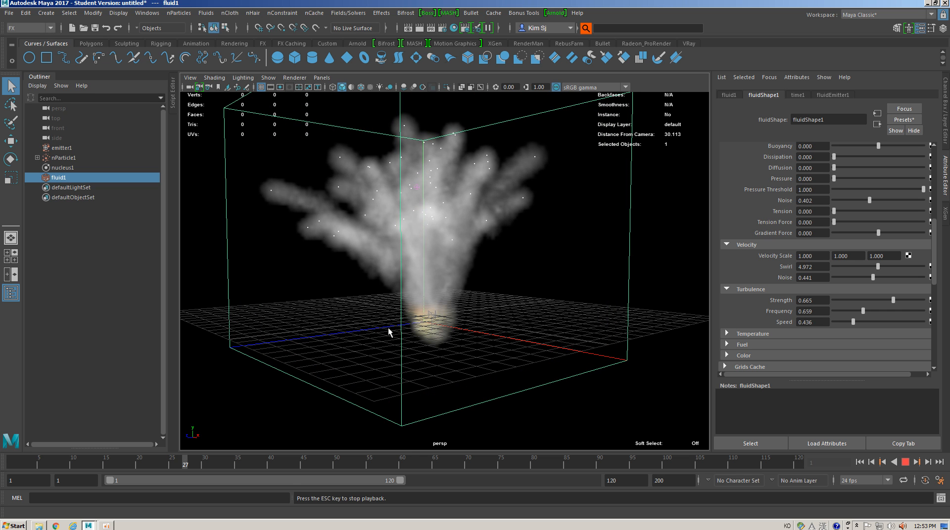
# - Open the fluid's shading Opacity ramp in its own enlarged graph window
pyautogui.scroll(-5, 396, 329)
pyautogui.keyDown('alt'); pyautogui.moveTo(402, 331); pyautogui.dragTo(460, 343); pyautogui.keyUp('alt')
pyautogui.scroll(4, 455, 354)
pyautogui.scroll(-9, 840, 260)
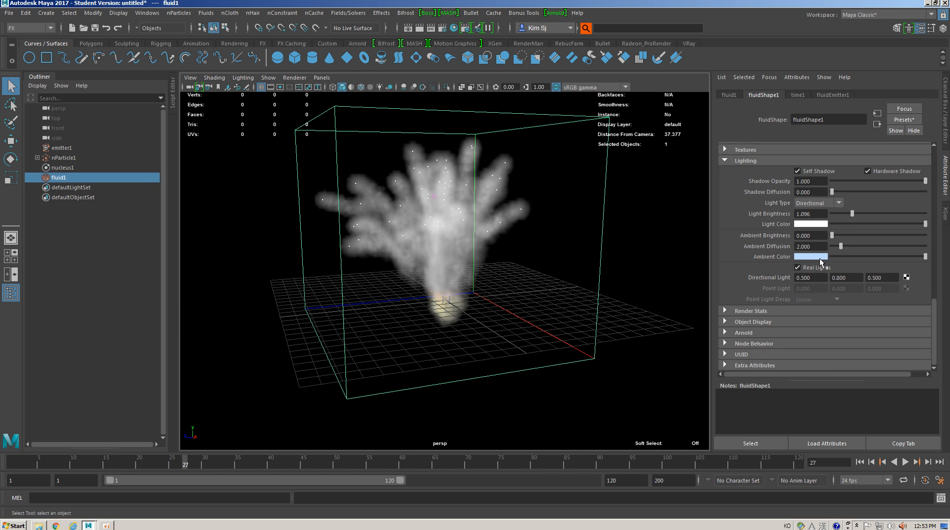
pyautogui.scroll(5, 819, 262)
pyautogui.click(754, 274)
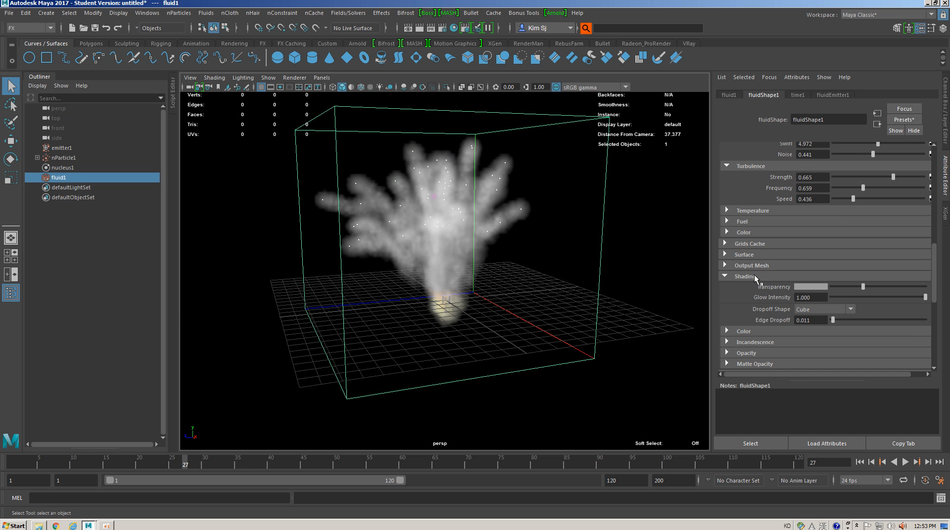
pyautogui.click(753, 275)
pyautogui.click(753, 276)
pyautogui.click(753, 276)
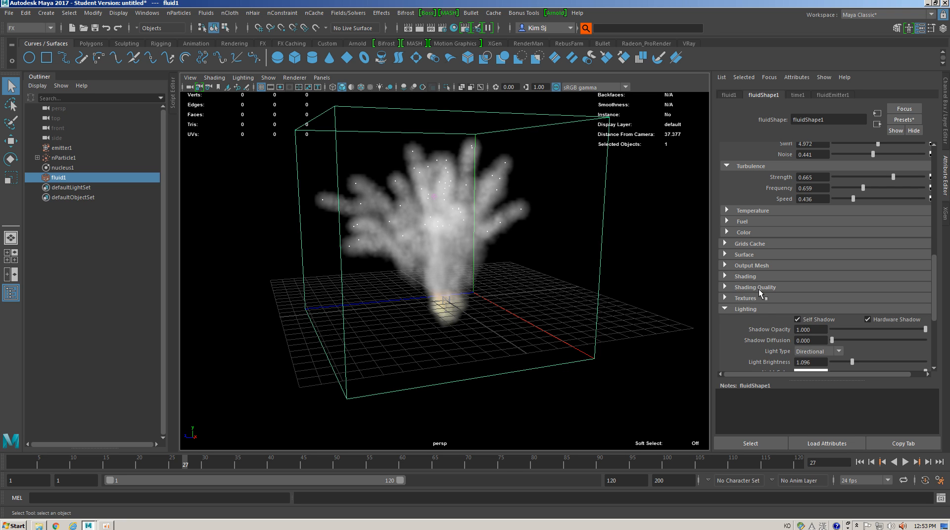
pyautogui.click(755, 278)
pyautogui.click(752, 264)
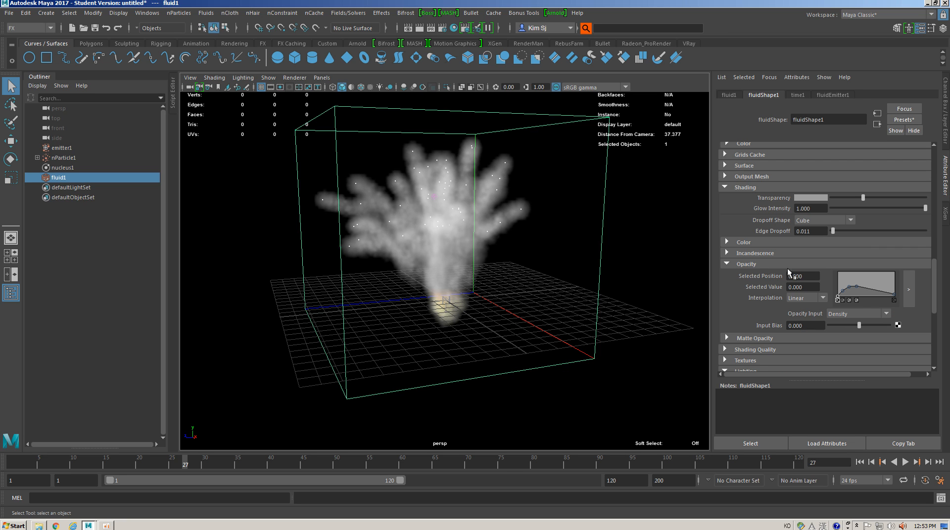
pyautogui.click(909, 286)
pyautogui.moveTo(657, 296); pyautogui.dragTo(696, 269)
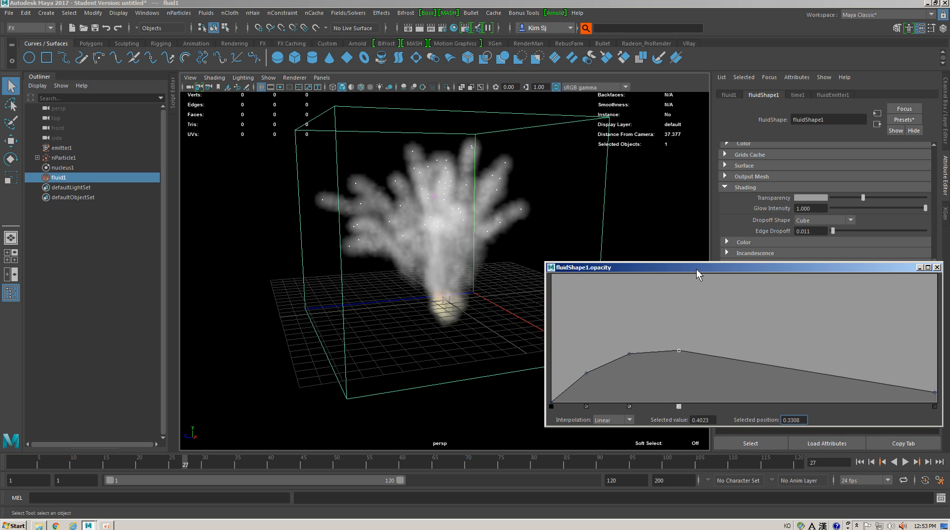
# - Reshape the opacity curve with a low early point near 0.084 and a peak of about 0.372 at position 0.418
pyautogui.moveTo(632, 354); pyautogui.dragTo(678, 360)
pyautogui.moveTo(586, 373); pyautogui.dragTo(580, 393)
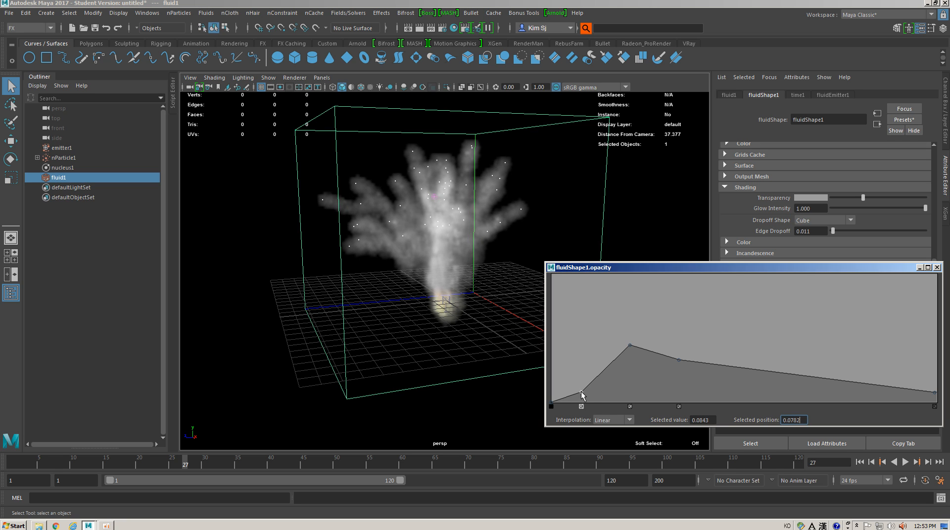
pyautogui.moveTo(631, 343); pyautogui.dragTo(711, 354)
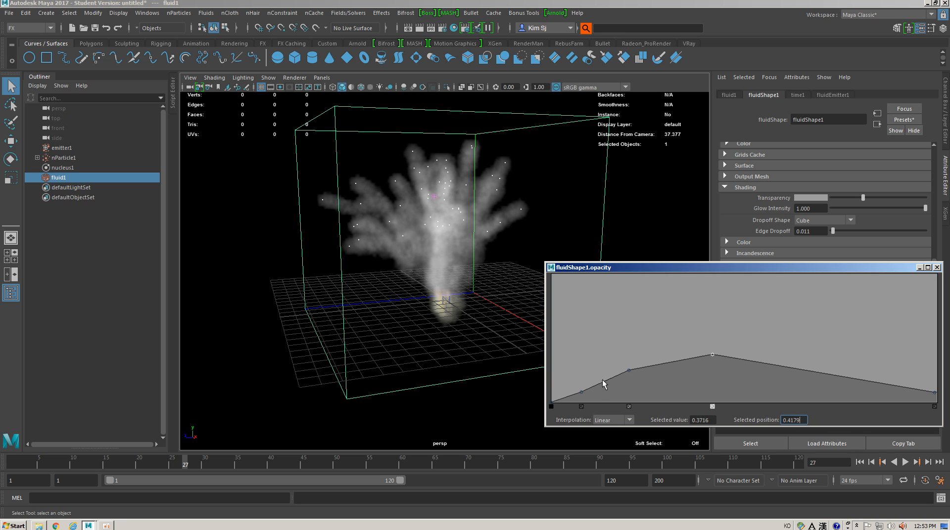
# - Set the peak point's interpolation to Smooth, raise the early opacity point to about 0.103 at position 0.076, and close the graph
pyautogui.click(614, 420)
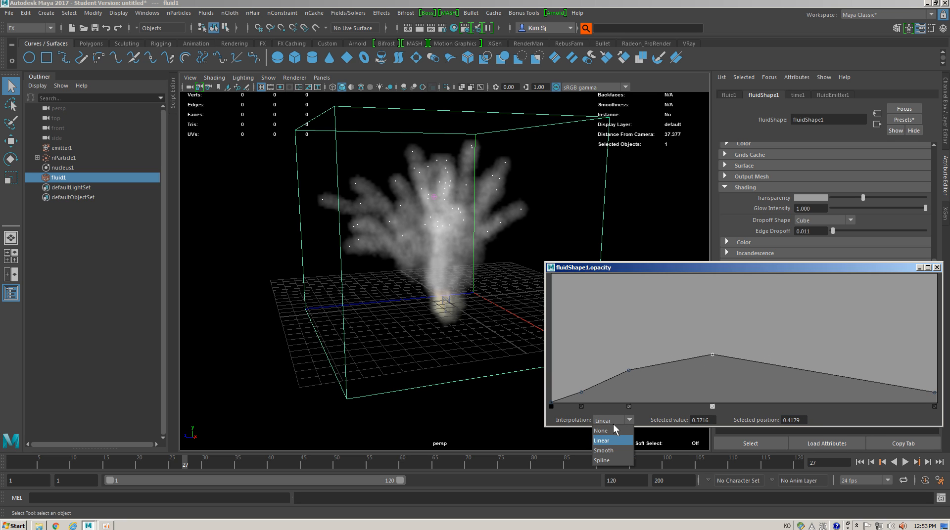
pyautogui.click(607, 451)
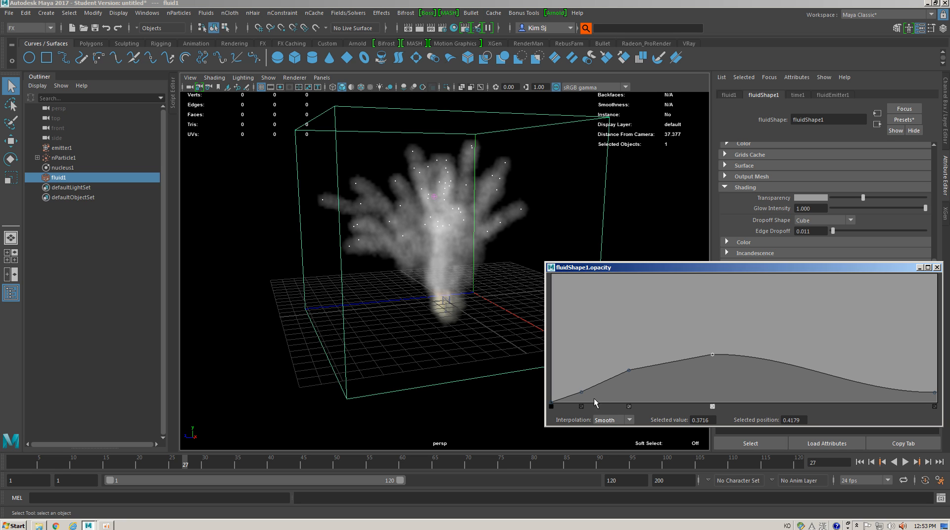
pyautogui.click(604, 420)
pyautogui.click(579, 389)
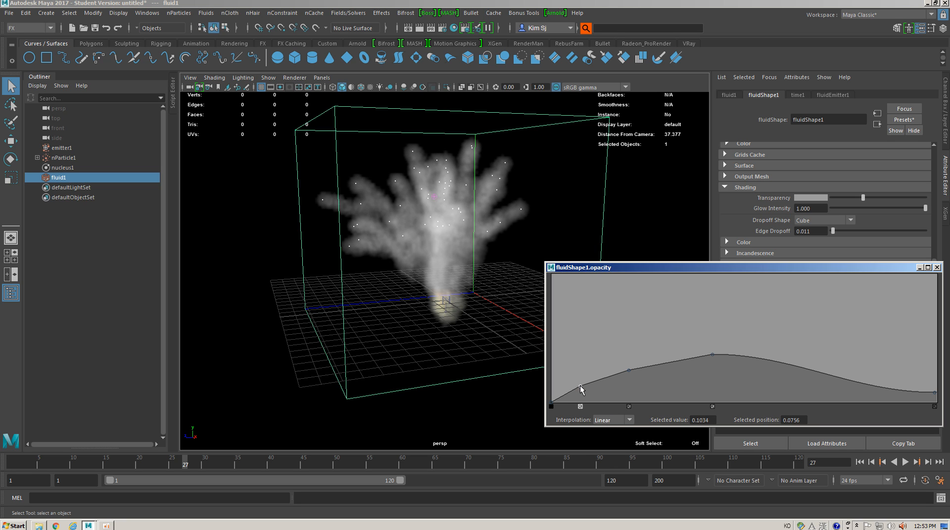
pyautogui.click(936, 267)
# - Set the orange incandescence marker's color value to 1.000 and raise the fluid's Fuel Scale to about 1.061
pyautogui.scroll(6, 777, 281)
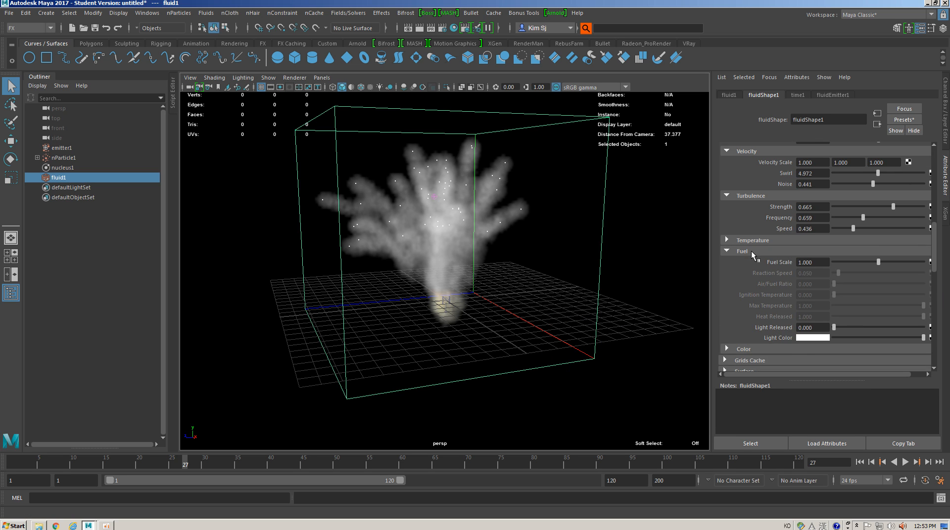
pyautogui.scroll(10, 451, 336)
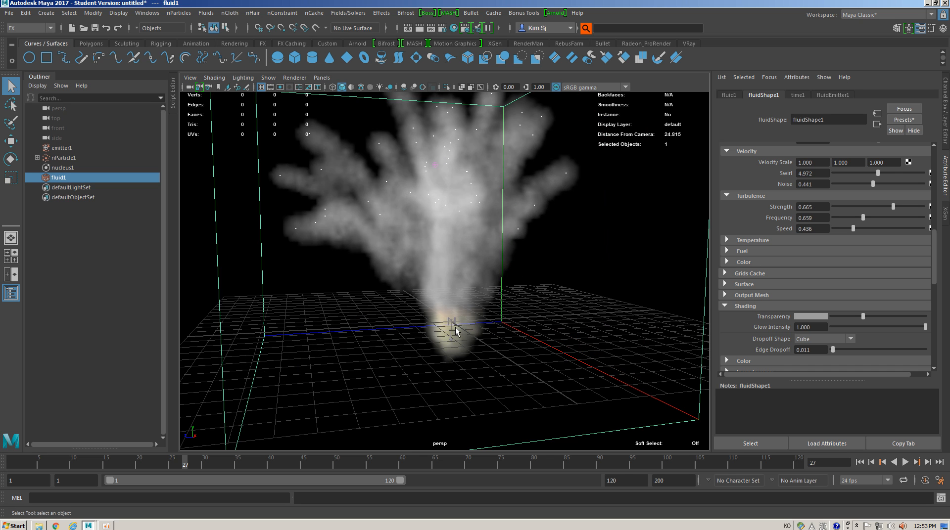
pyautogui.scroll(-5, 416, 303)
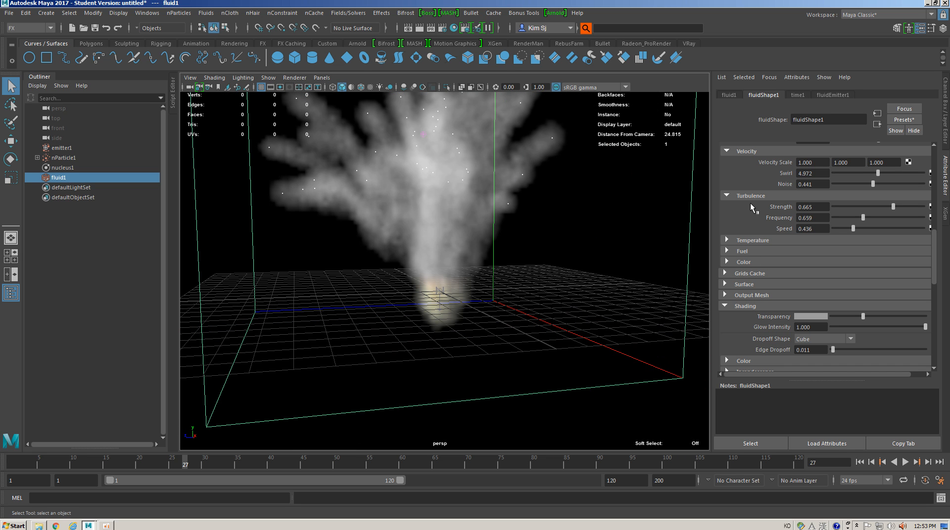
pyautogui.scroll(-4, 757, 223)
pyautogui.scroll(-1, 760, 251)
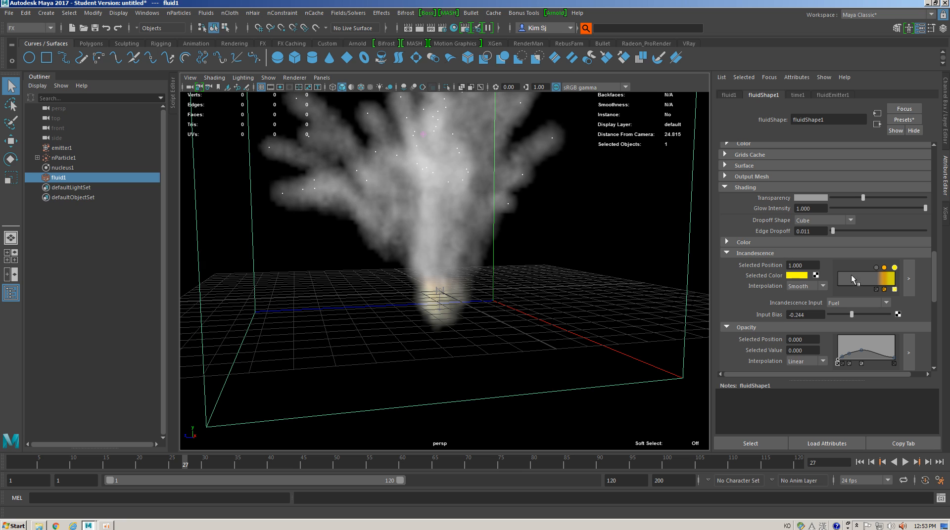
pyautogui.click(884, 268)
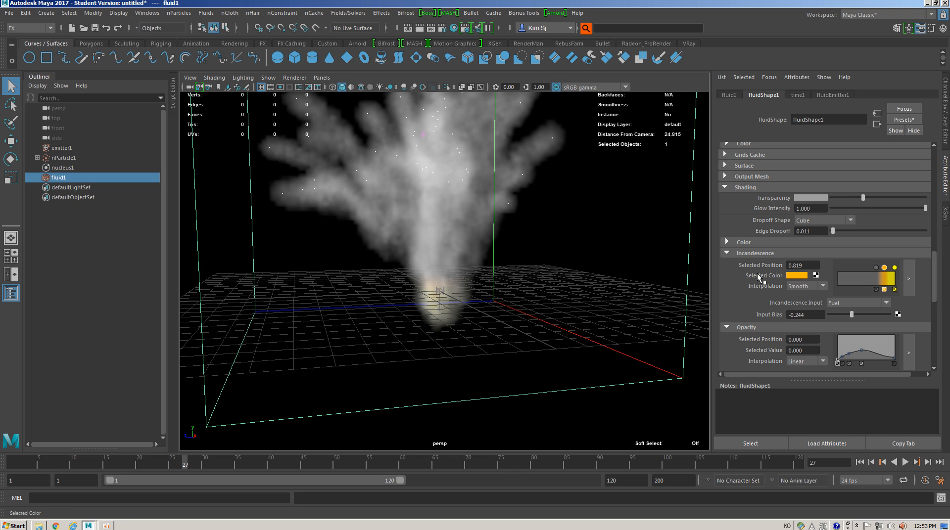
pyautogui.click(797, 275)
pyautogui.moveTo(816, 326)
pyautogui.mouseDown()
pyautogui.moveTo(791, 326)
pyautogui.moveTo(825, 318)
pyautogui.mouseUp()
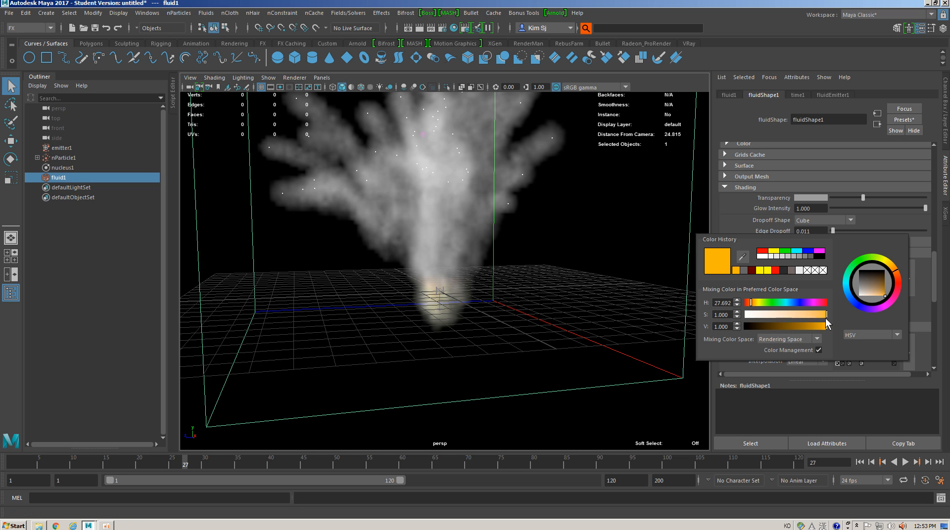
pyautogui.scroll(5, 755, 182)
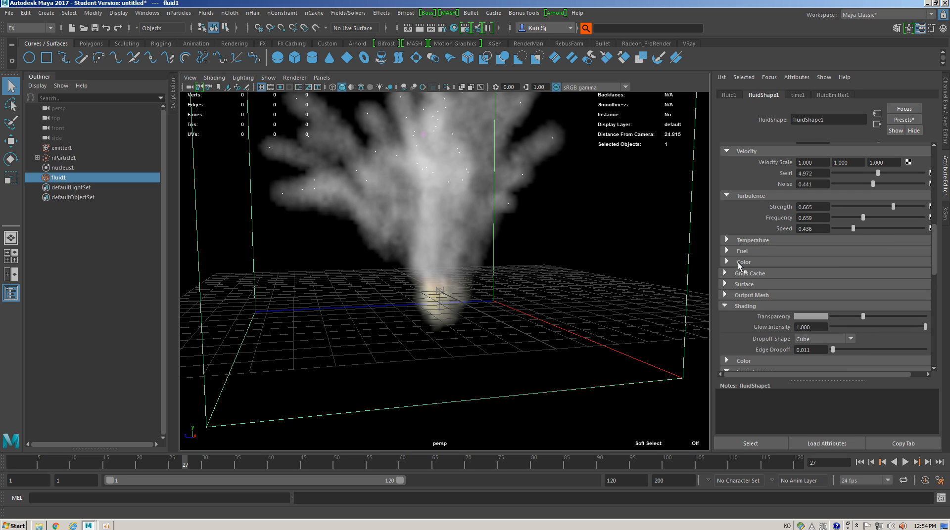
pyautogui.moveTo(858, 262); pyautogui.dragTo(881, 267)
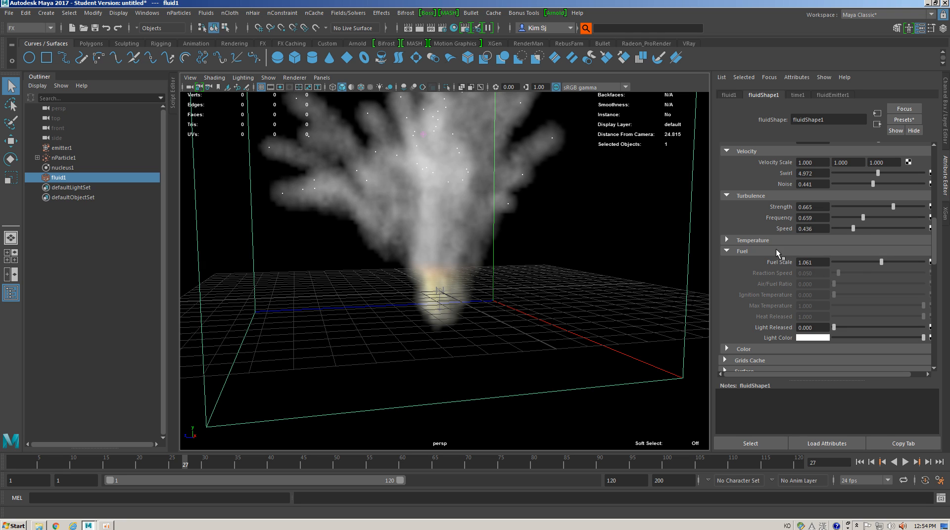
# - Brighten the yellow incandescence marker at position 1.000 and shift its hue further from orange
pyautogui.scroll(-10, 814, 273)
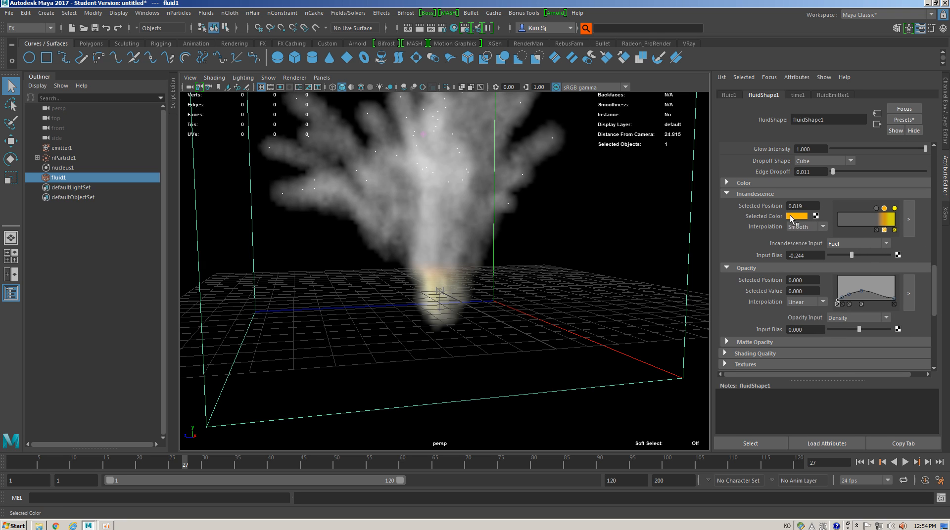
pyautogui.click(894, 208)
pyautogui.scroll(-5, 779, 301)
pyautogui.scroll(5, 779, 303)
pyautogui.click(365, 317)
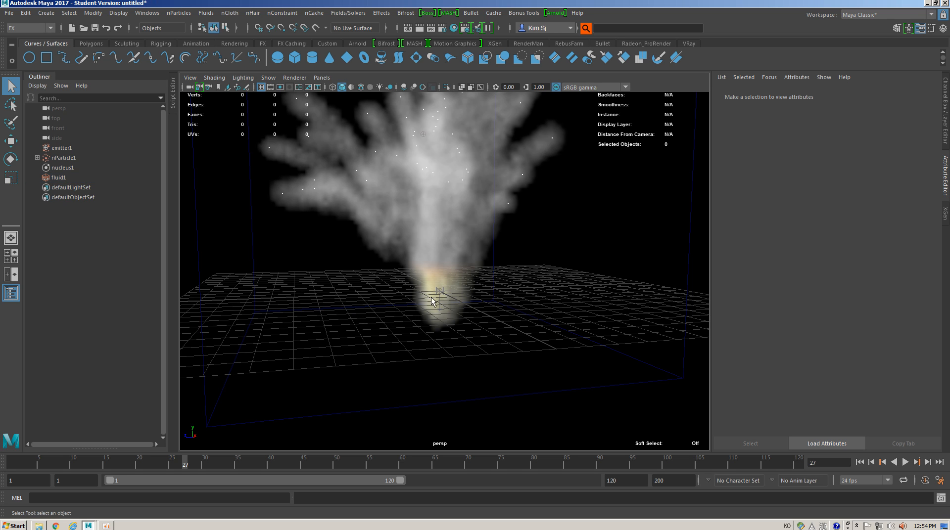
pyautogui.click(440, 307)
pyautogui.click(433, 251)
pyautogui.click(52, 178)
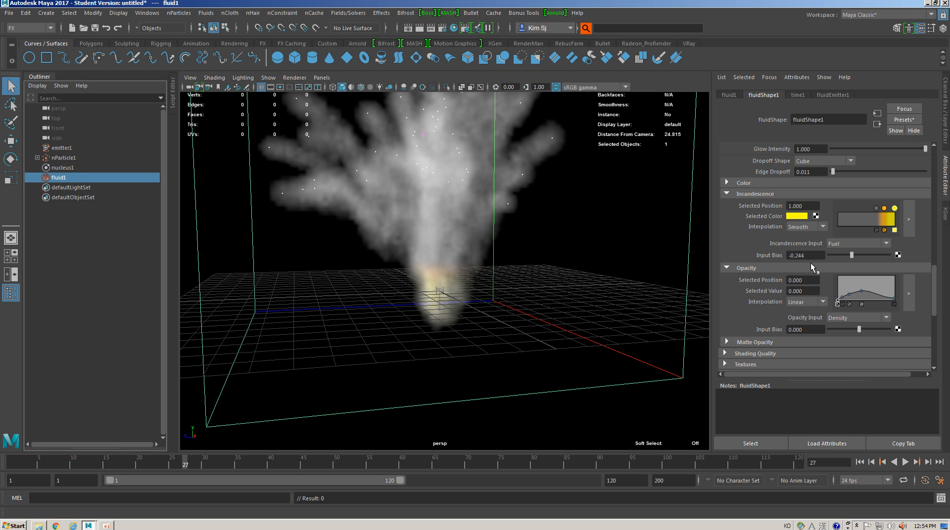
pyautogui.click(795, 216)
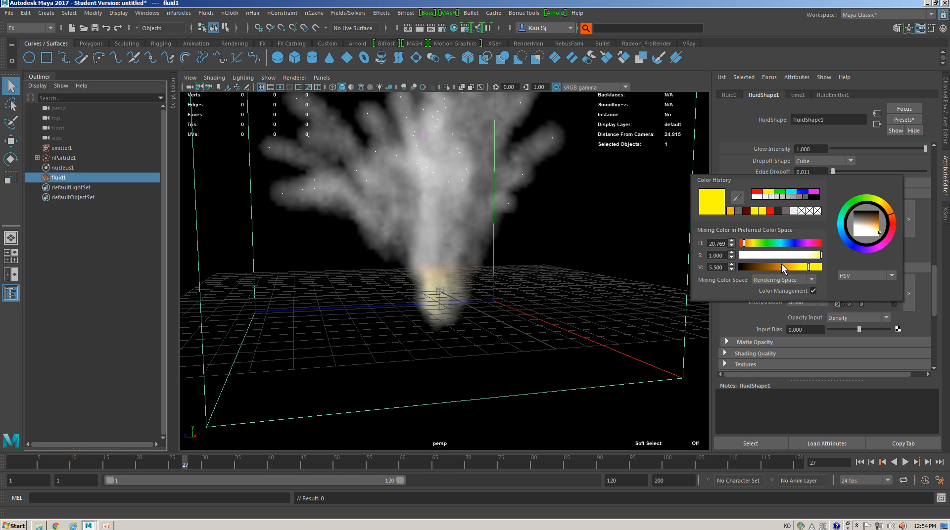
pyautogui.moveTo(801, 270)
pyautogui.mouseDown()
pyautogui.moveTo(815, 269)
pyautogui.moveTo(815, 257)
pyautogui.mouseUp()
pyautogui.click(750, 244)
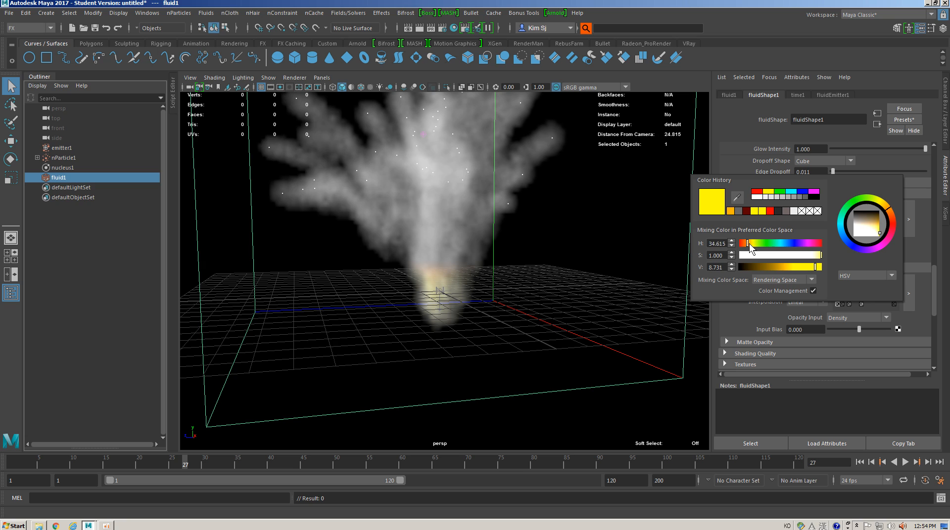
pyautogui.click(819, 268)
pyautogui.moveTo(748, 244); pyautogui.dragTo(751, 243)
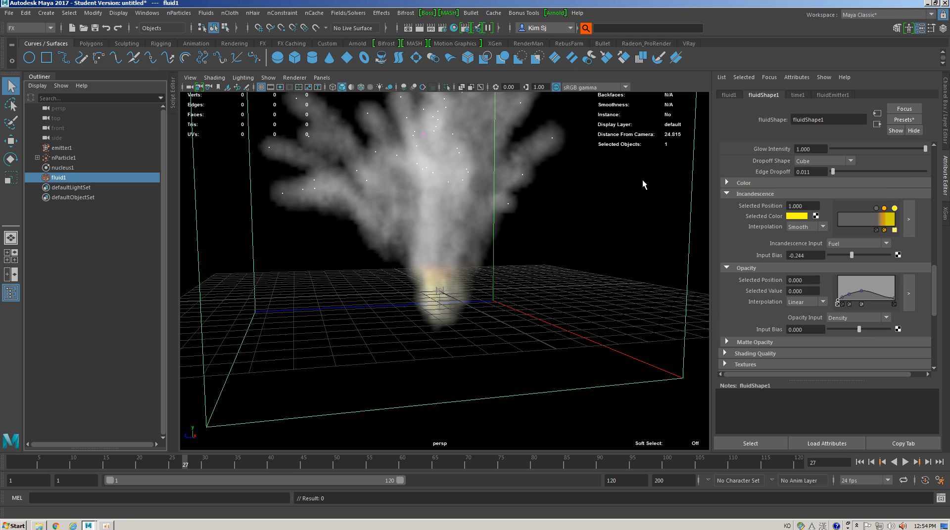
# - Adjust the orange incandescence marker's hue, then move it closer to the yellow end and the grey marker to position 0.783
pyautogui.click(882, 209)
pyautogui.click(796, 216)
pyautogui.click(790, 216)
pyautogui.moveTo(743, 242)
pyautogui.mouseDown()
pyautogui.moveTo(725, 247)
pyautogui.moveTo(741, 244)
pyautogui.mouseUp()
pyautogui.click(894, 208)
pyautogui.click(797, 216)
pyautogui.moveTo(887, 208); pyautogui.dragTo(890, 214)
pyautogui.click(877, 209)
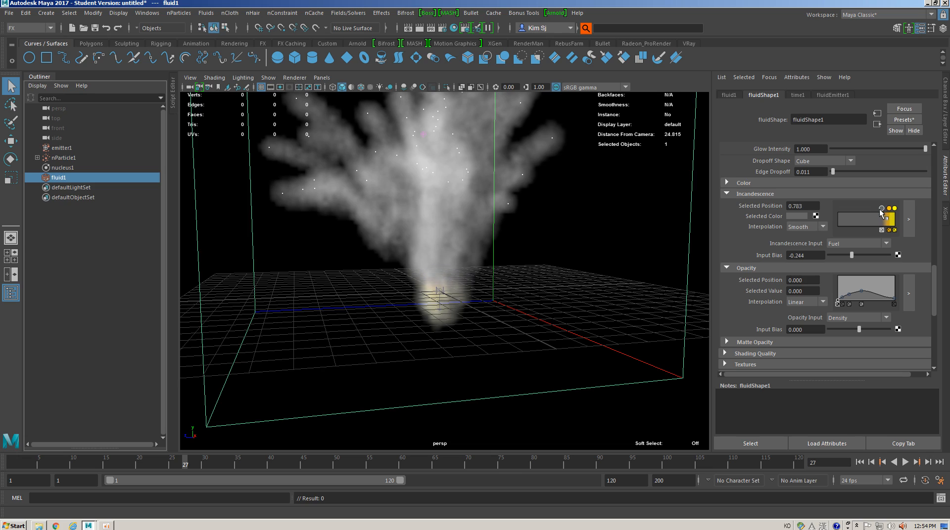
# - Set the fluid container's Base Resolution to 100, replay the simulation from the first frame, and stop it around frame 21
pyautogui.moveTo(341, 269)
pyautogui.keyDown('alt'); pyautogui.mouseDown()
pyautogui.moveTo(383, 278)
pyautogui.moveTo(288, 273)
pyautogui.moveTo(564, 292)
pyautogui.mouseUp(); pyautogui.keyUp('alt')
pyautogui.keyDown('alt'); pyautogui.moveTo(564, 292); pyautogui.dragTo(543, 299, button='right'); pyautogui.keyUp('alt')
pyautogui.keyDown('alt'); pyautogui.moveTo(631, 312); pyautogui.dragTo(483, 280); pyautogui.keyUp('alt')
pyautogui.scroll(-5, 910, 285)
pyautogui.scroll(-3, 852, 264)
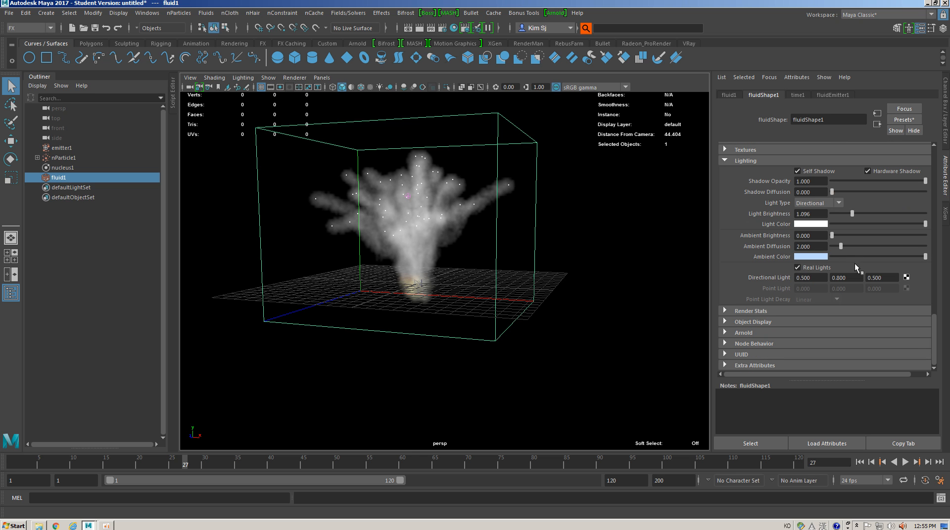
pyautogui.moveTo(930, 310); pyautogui.dragTo(930, 158)
pyautogui.keyDown('alt'); pyautogui.moveTo(277, 233); pyautogui.dragTo(420, 302); pyautogui.keyUp('alt')
pyautogui.click(764, 158)
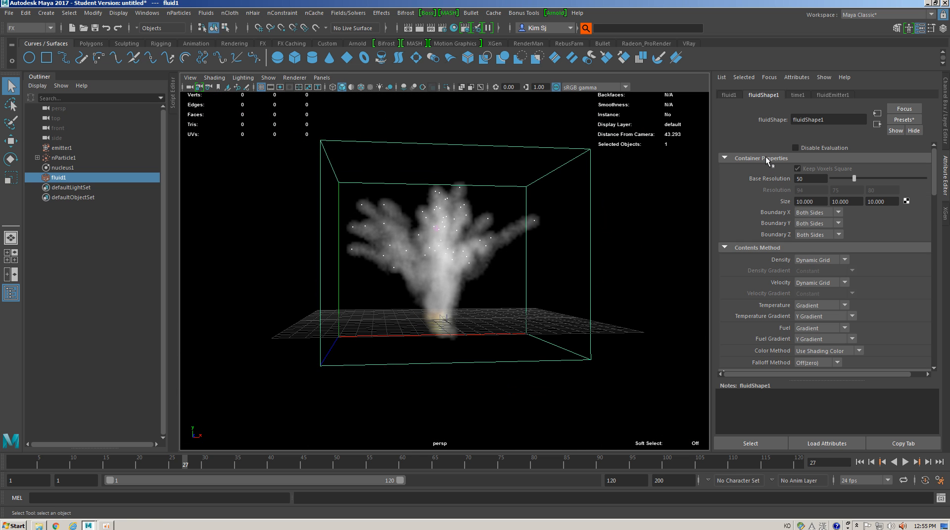
pyautogui.click(810, 178)
pyautogui.write('100')
pyautogui.press('Return')
pyautogui.click(860, 462)
pyautogui.click(905, 462)
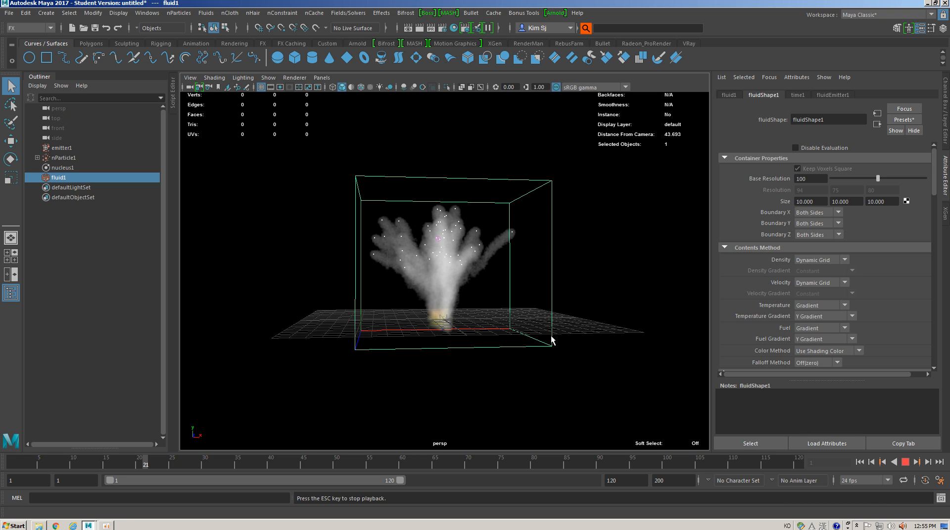
pyautogui.press('Escape')
# - Inspect the smoke trails and the fiery base of the explosion up close and from different angles
pyautogui.keyDown('alt'); pyautogui.moveTo(551, 339); pyautogui.dragTo(521, 303); pyautogui.keyUp('alt')
pyautogui.click(494, 329)
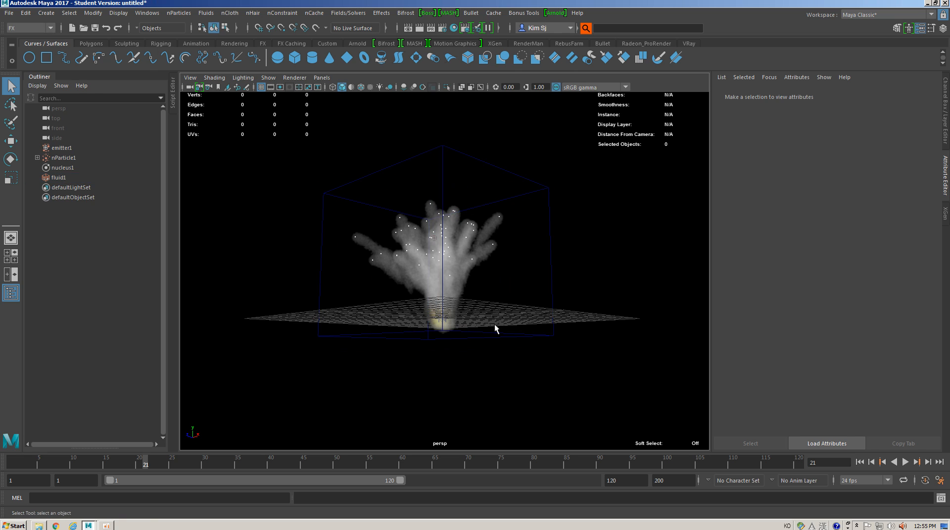
pyautogui.scroll(5, 451, 311)
pyautogui.moveTo(450, 311)
pyautogui.keyDown('alt'); pyautogui.mouseDown()
pyautogui.moveTo(555, 309)
pyautogui.moveTo(399, 311)
pyautogui.moveTo(456, 319)
pyautogui.moveTo(439, 321)
pyautogui.moveTo(447, 322)
pyautogui.mouseUp(); pyautogui.keyUp('alt')
pyautogui.scroll(-5, 399, 311)
pyautogui.scroll(5, 438, 321)
pyautogui.scroll(-5, 456, 319)
# - Select the explosion's nParticle object and review its transform and shape attributes, plus the emitter's direction, spread and speed settings
pyautogui.moveTo(503, 241); pyautogui.dragTo(389, 305)
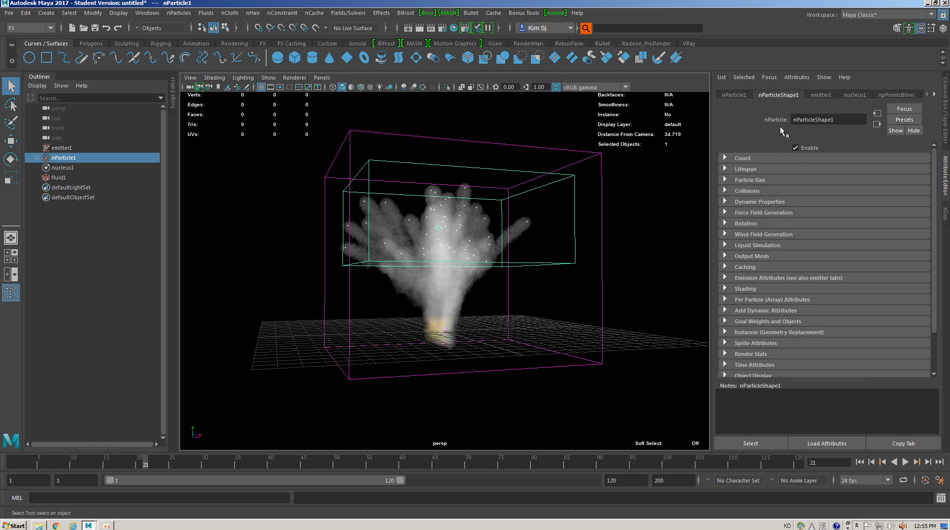
pyautogui.scroll(-3, 761, 176)
pyautogui.scroll(3, 761, 225)
pyautogui.click(746, 94)
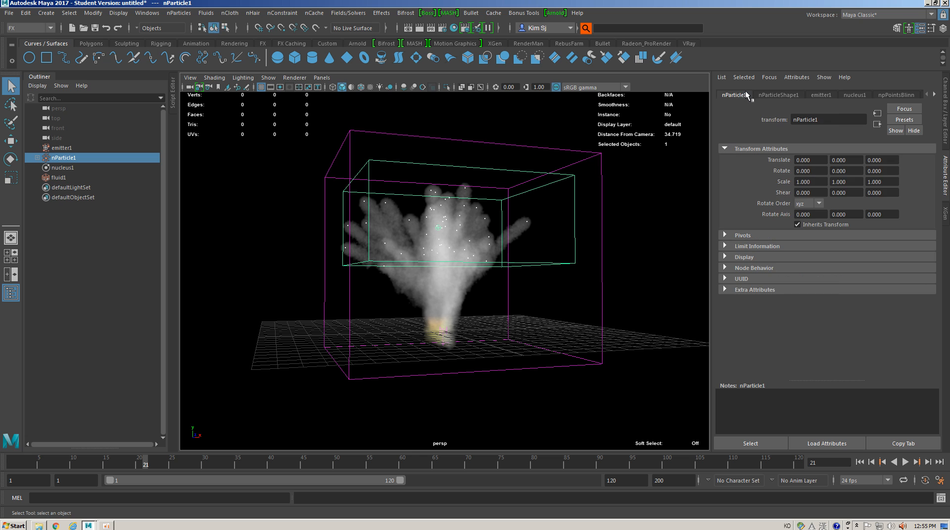
pyautogui.click(790, 95)
pyautogui.click(847, 94)
pyautogui.click(821, 95)
pyautogui.scroll(-5, 825, 196)
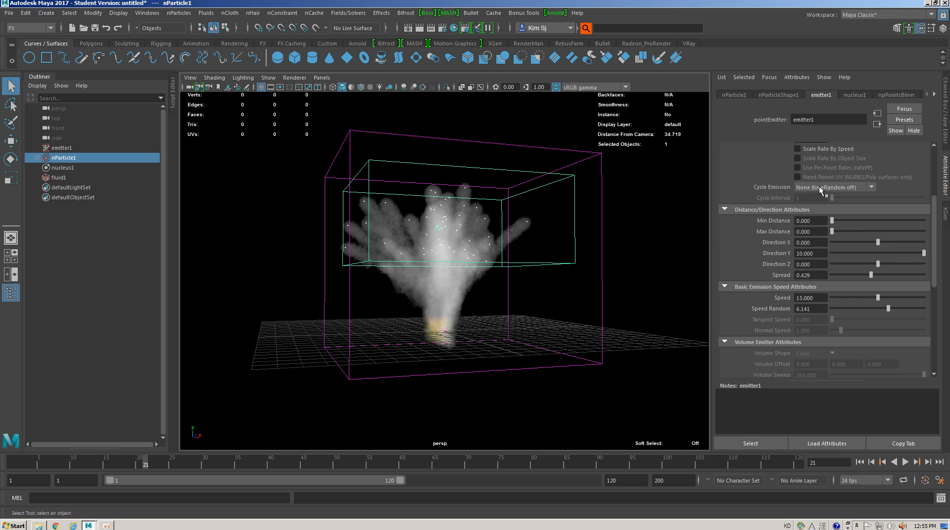
pyautogui.scroll(-5, 781, 222)
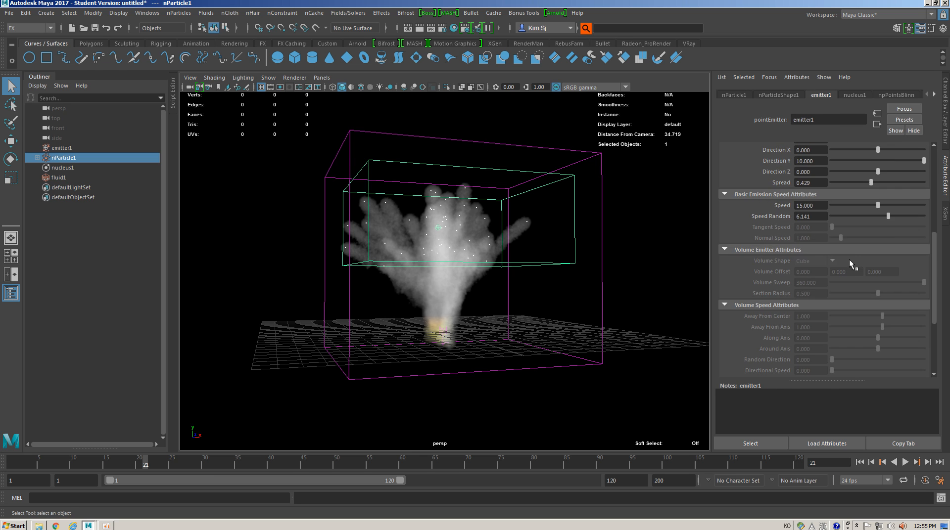
pyautogui.click(769, 95)
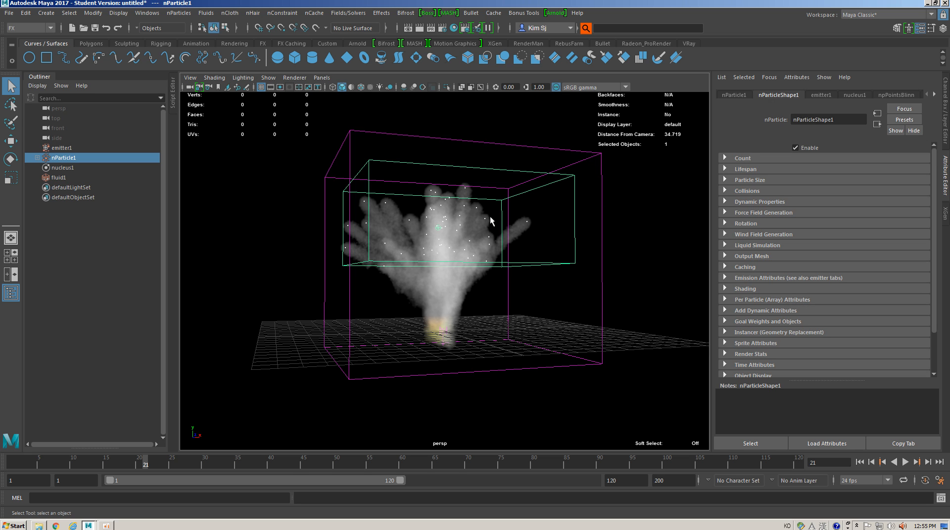
# - Examine the shape of the smoke plume around the particles from several angles, leaving nothing selected
pyautogui.click(646, 259)
pyautogui.click(461, 331)
pyautogui.click(600, 311)
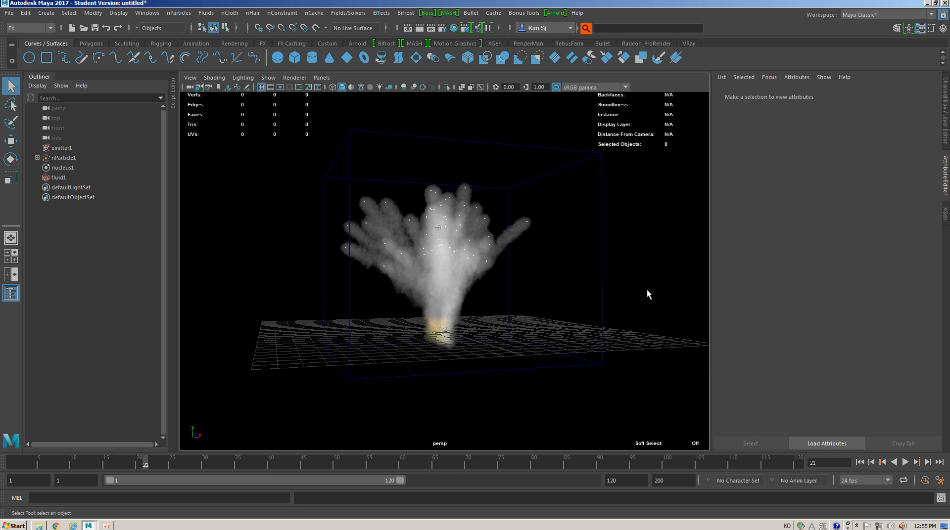
pyautogui.keyDown('alt'); pyautogui.moveTo(647, 294); pyautogui.dragTo(473, 304); pyautogui.keyUp('alt')
pyautogui.click(407, 277)
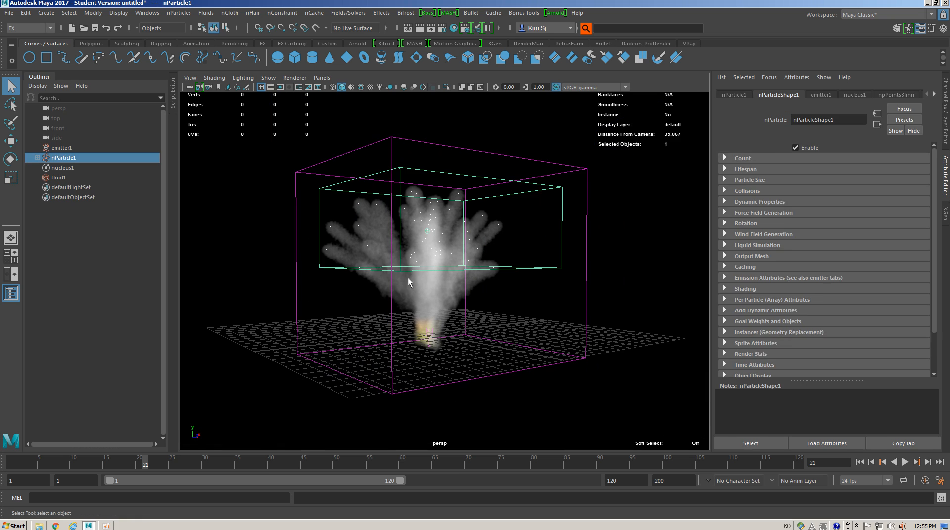
pyautogui.click(511, 280)
pyautogui.keyDown('alt'); pyautogui.moveTo(511, 280); pyautogui.dragTo(470, 280); pyautogui.keyUp('alt')
pyautogui.click(411, 310)
pyautogui.click(502, 296)
pyautogui.click(445, 291)
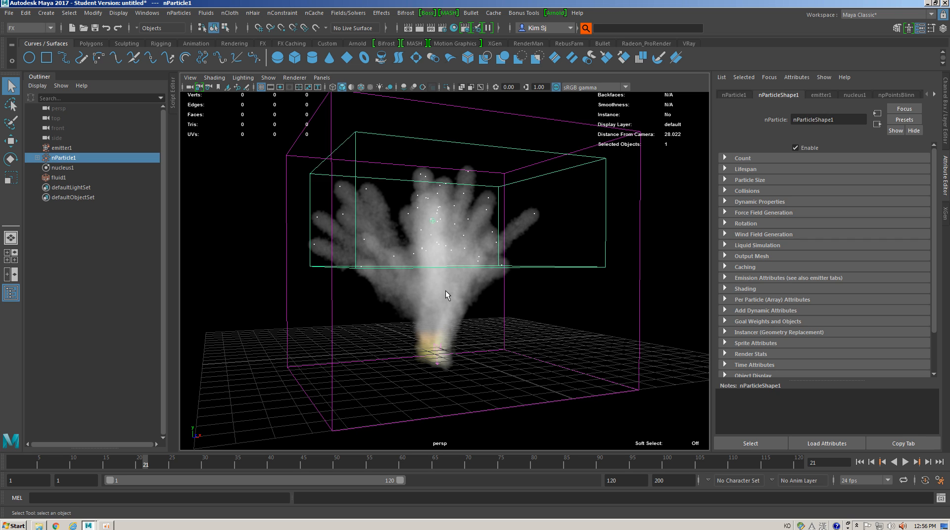
pyautogui.click(465, 317)
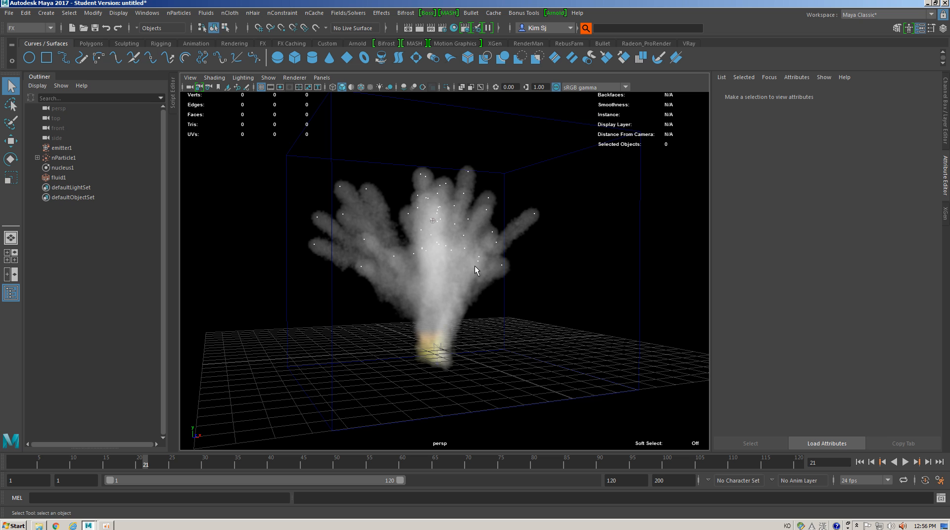
pyautogui.keyDown('alt'); pyautogui.moveTo(477, 212); pyautogui.dragTo(488, 278); pyautogui.keyUp('alt')
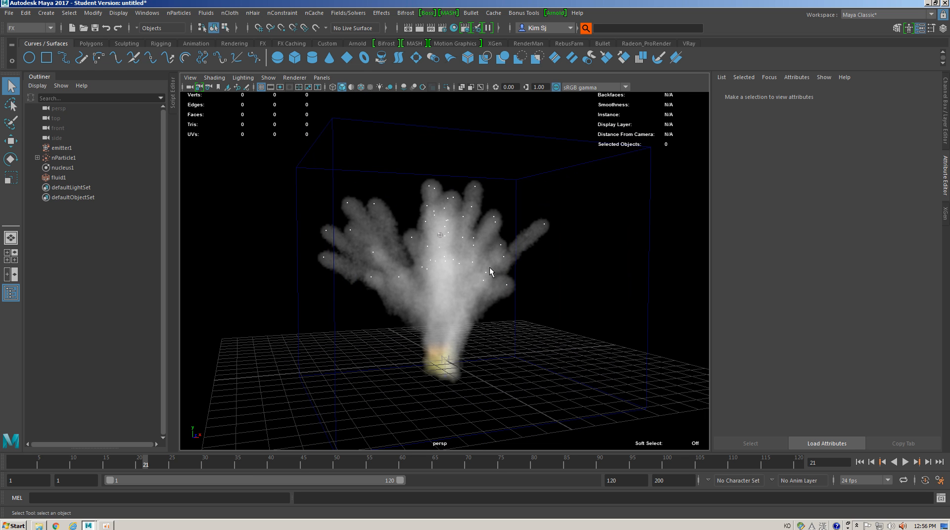